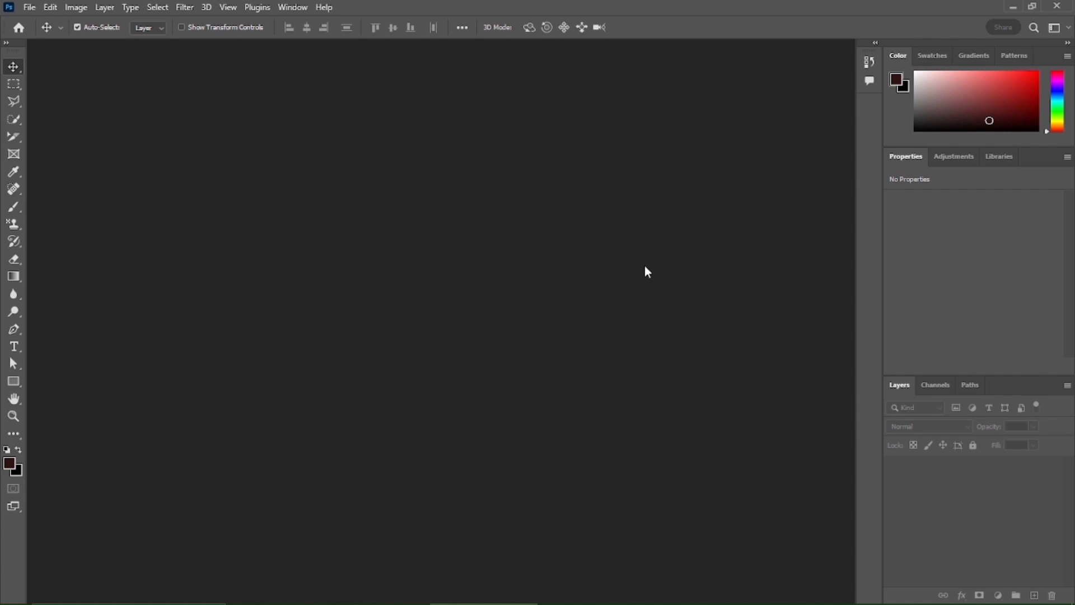
key(ctrl)
key(ctrl+n)
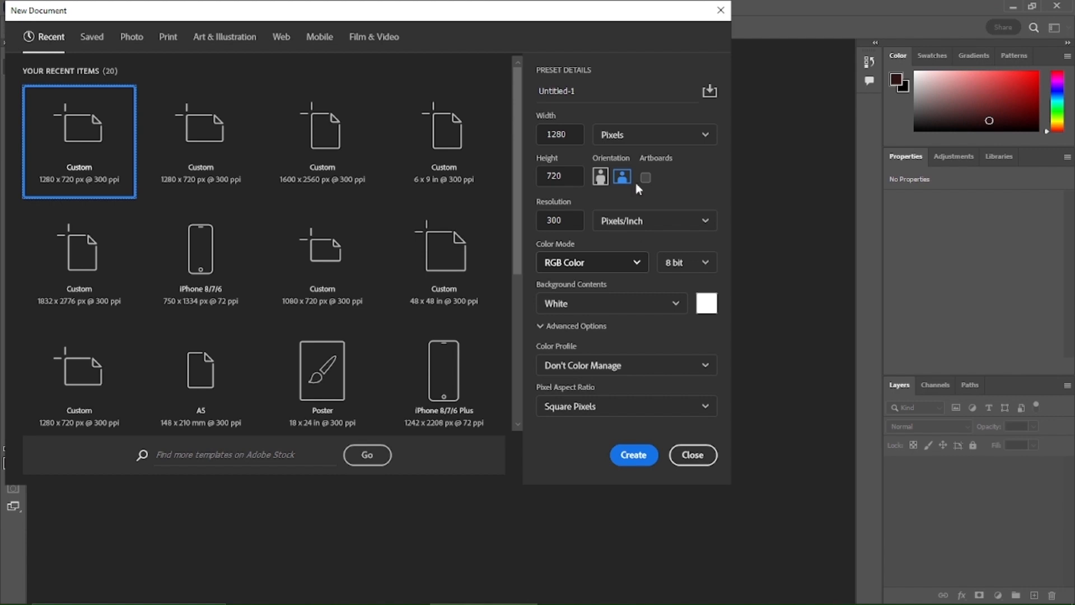
click(720, 10)
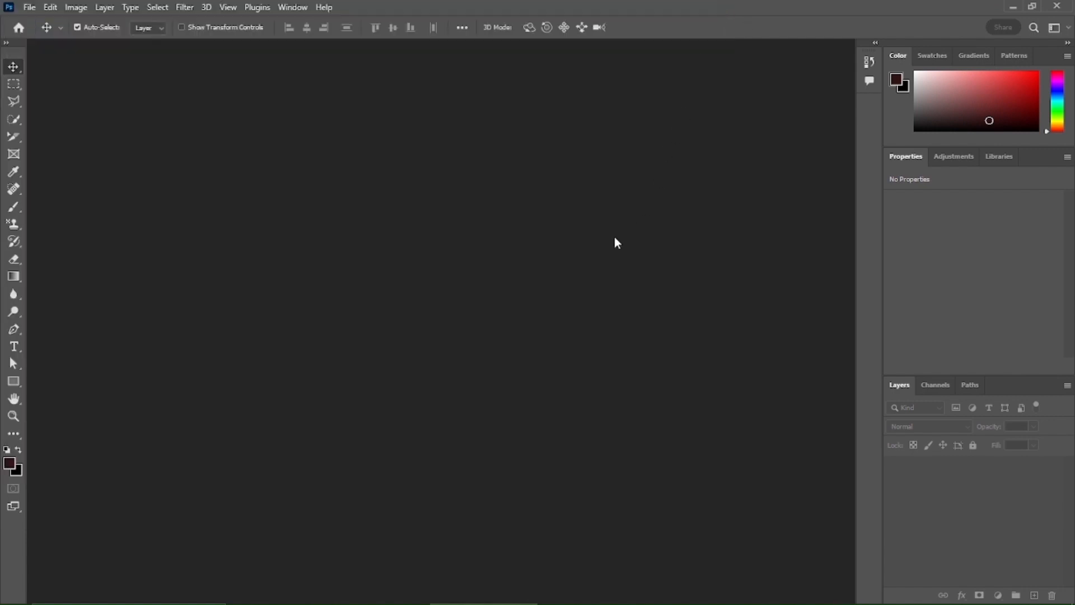
Create a new document 1802 pixels wide and 3697 pixels high.
click(30, 8)
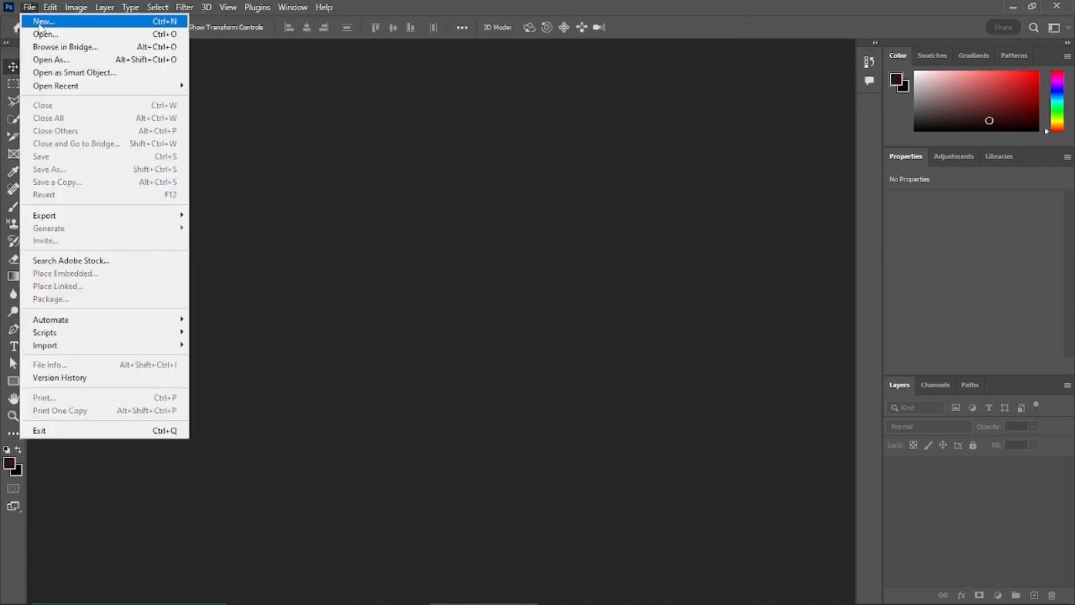
click(40, 24)
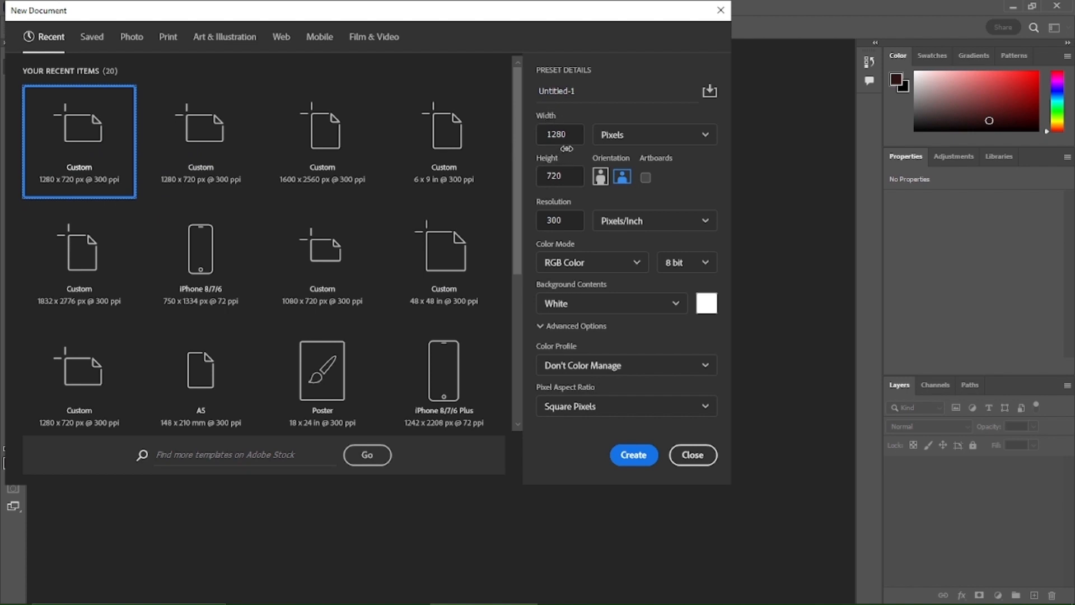
click(576, 133)
key(BackSpace)
key(BackSpace)
key(BackSpace)
key(BackSpace)
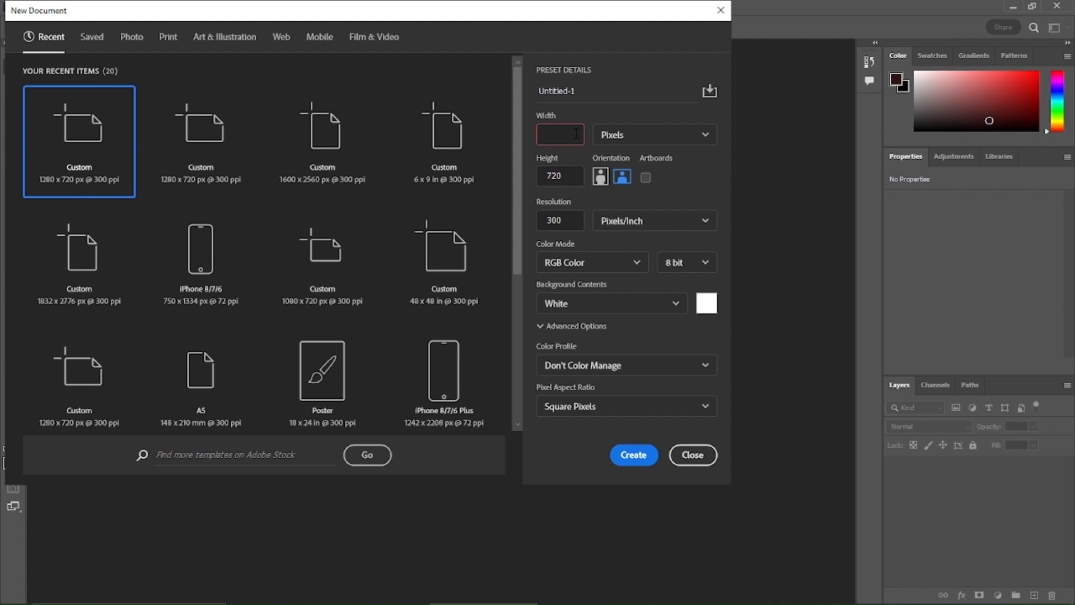
text(1802)
click(575, 179)
key(BackSpace)
key(BackSpace)
key(BackSpace)
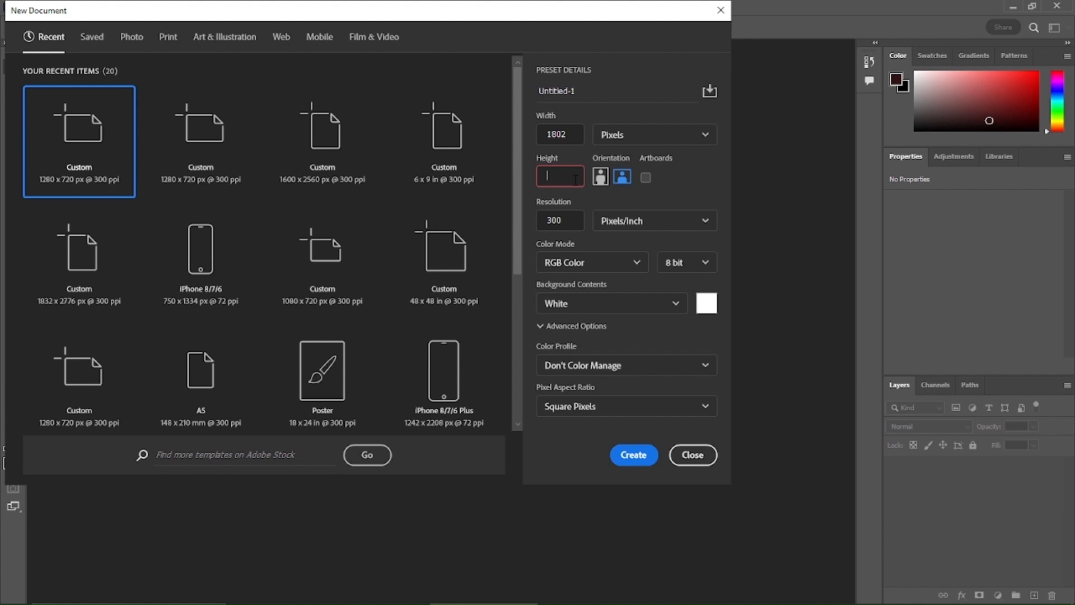
text(3697)
click(636, 455)
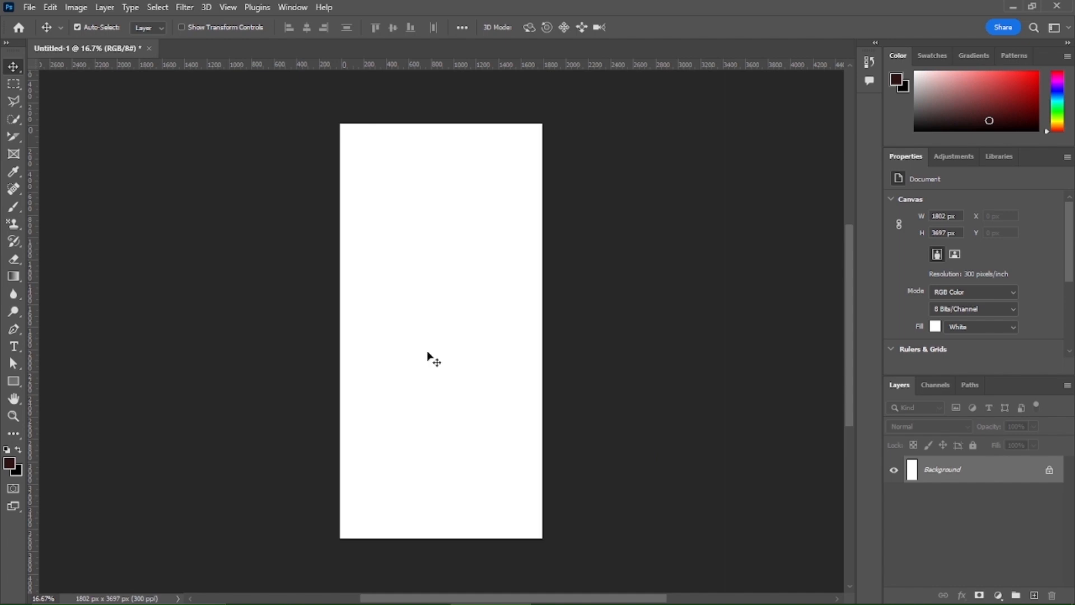
Draw a rectangle about 2129 × 3946 px covering the whole canvas and fill it with bright blue 000cff.
click(13, 382)
drag(318, 108, 557, 550)
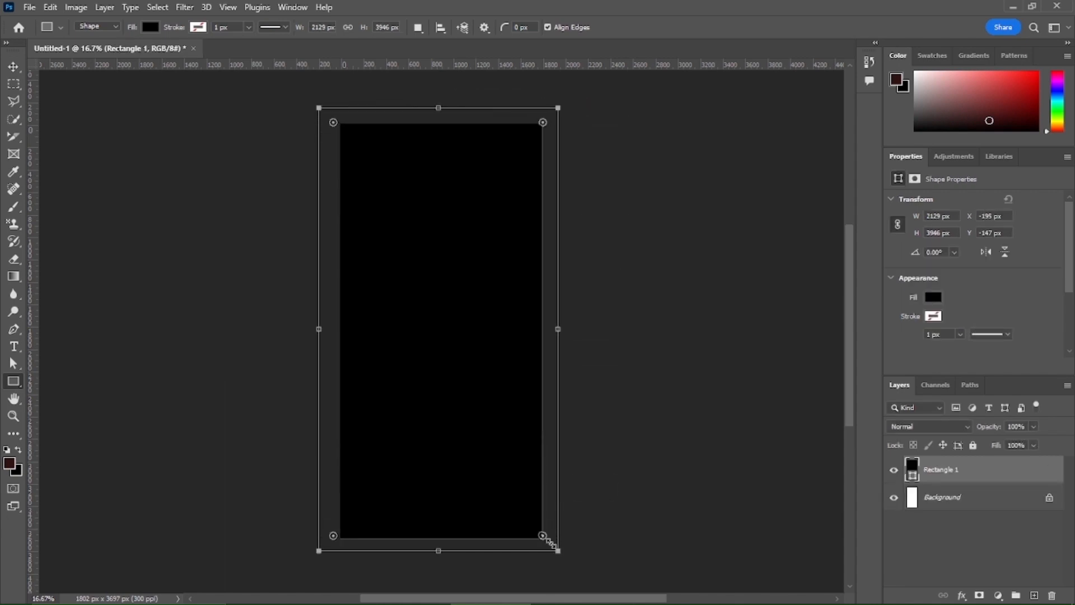
click(13, 66)
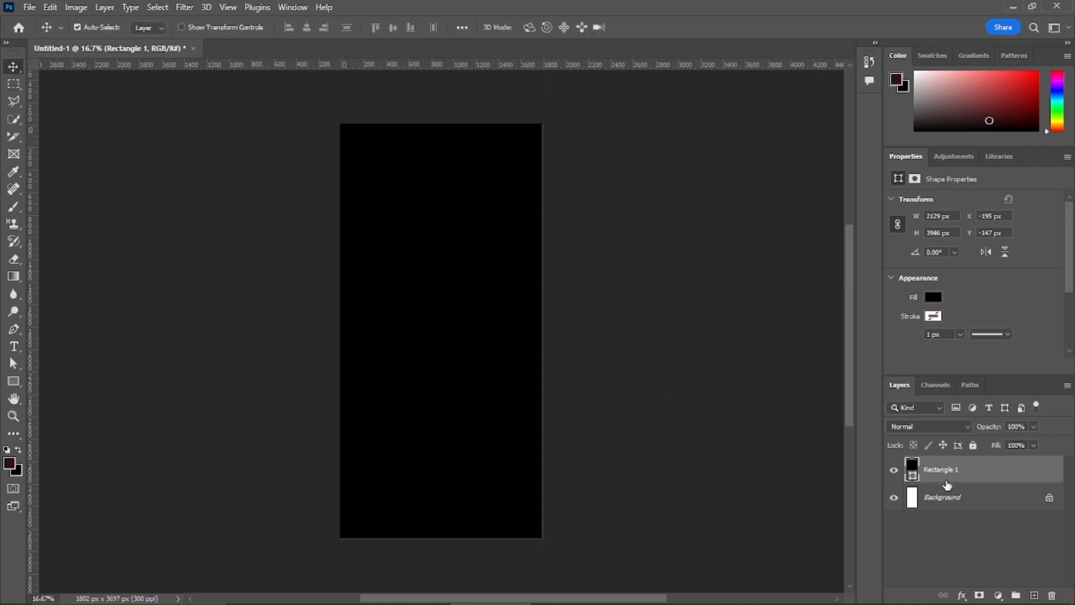
double_click(913, 476)
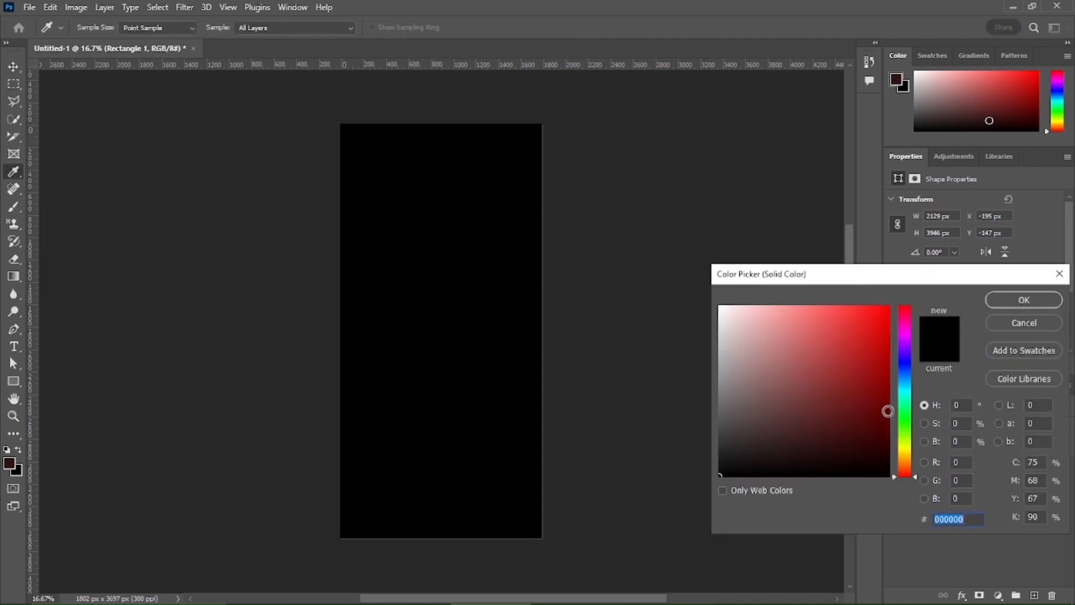
click(909, 366)
click(888, 307)
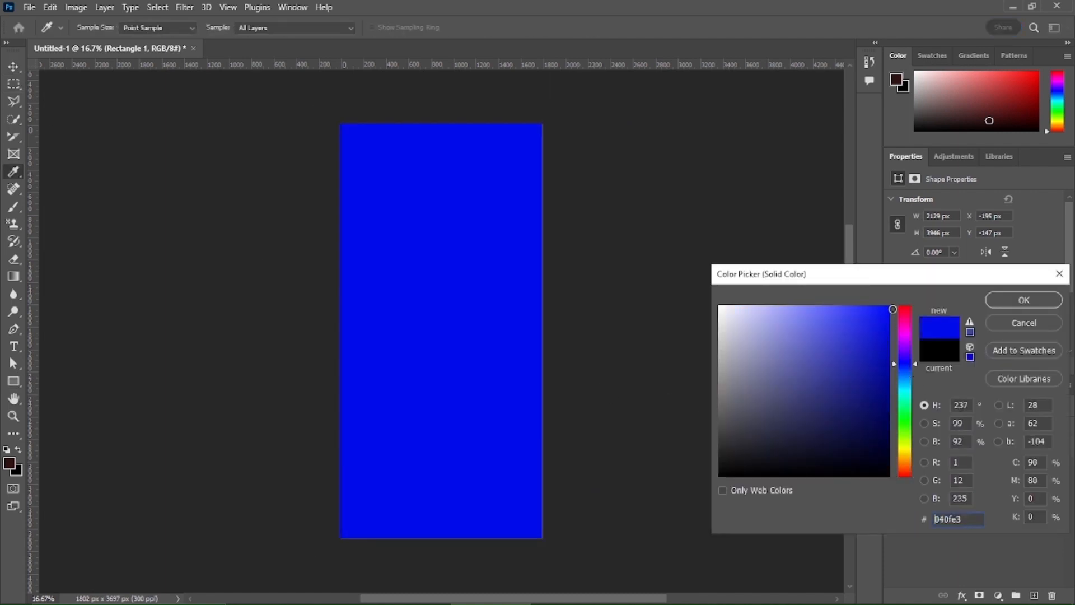
click(1024, 300)
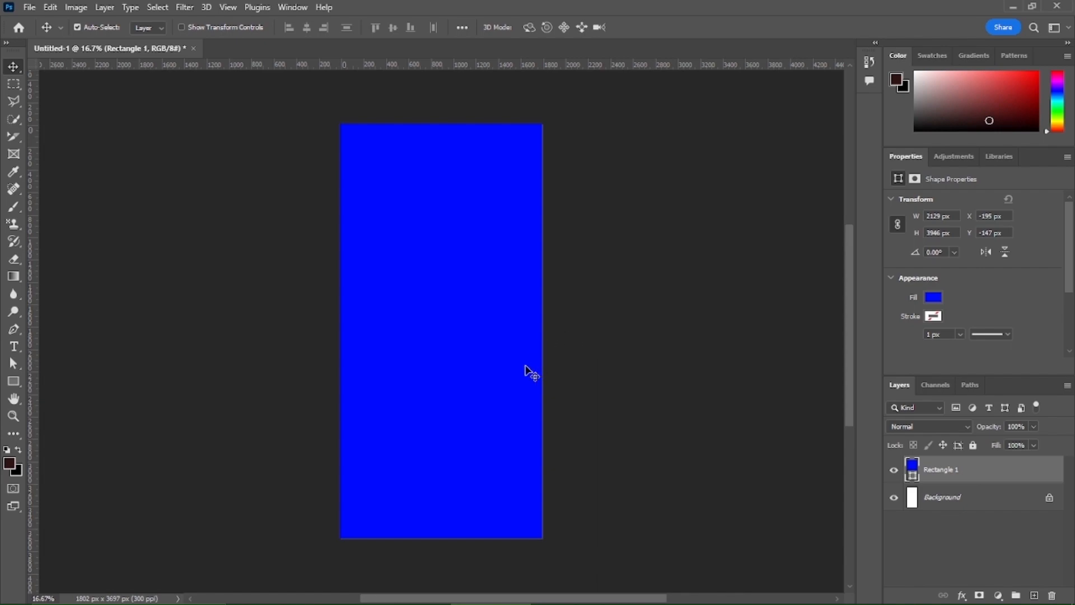
Place the image unnamed from the resouces folder into the document and scale it up to the full canvas height.
key(alt+Tab)
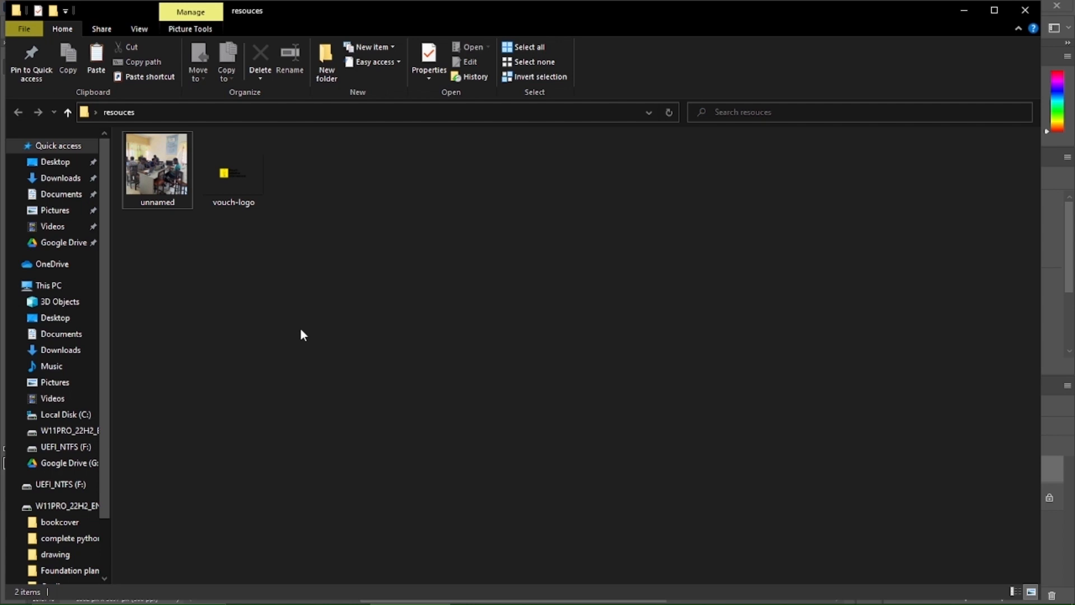
click(152, 159)
drag(153, 159, 445, 346)
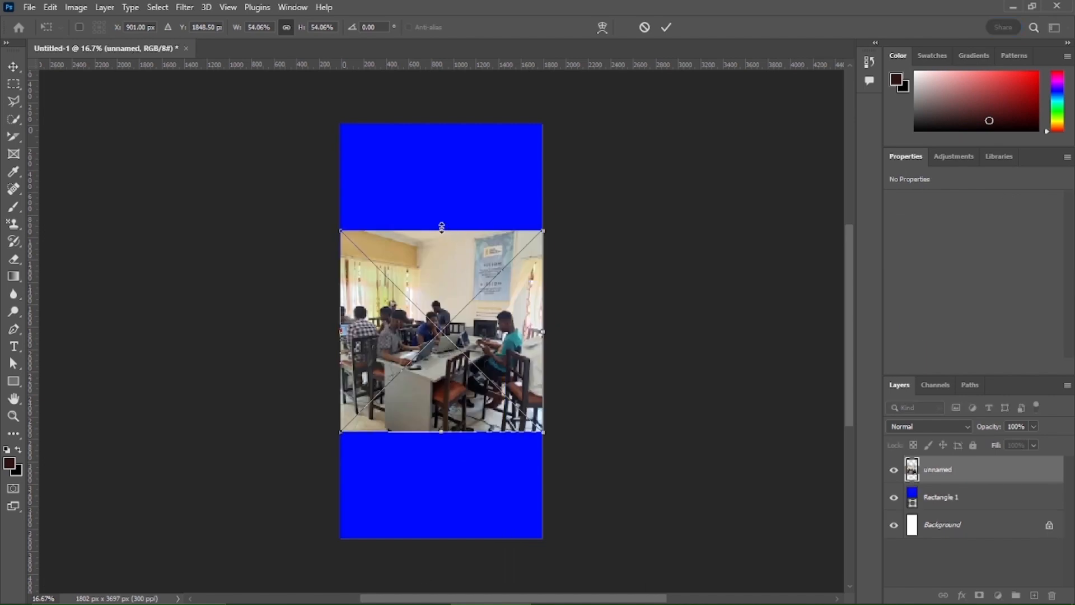
drag(442, 226, 442, 124)
drag(442, 432, 444, 539)
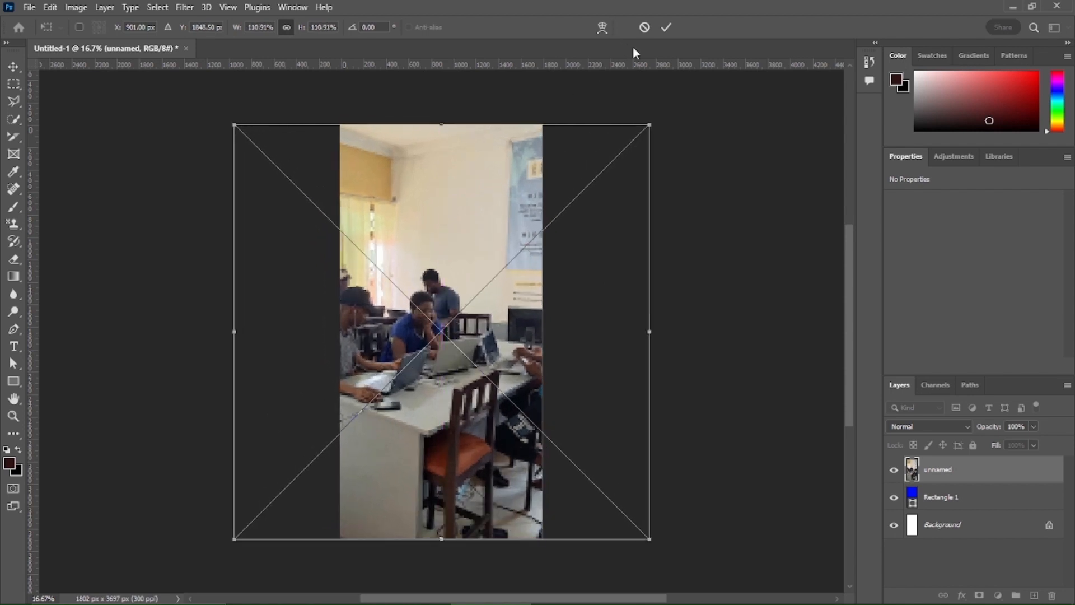
click(666, 28)
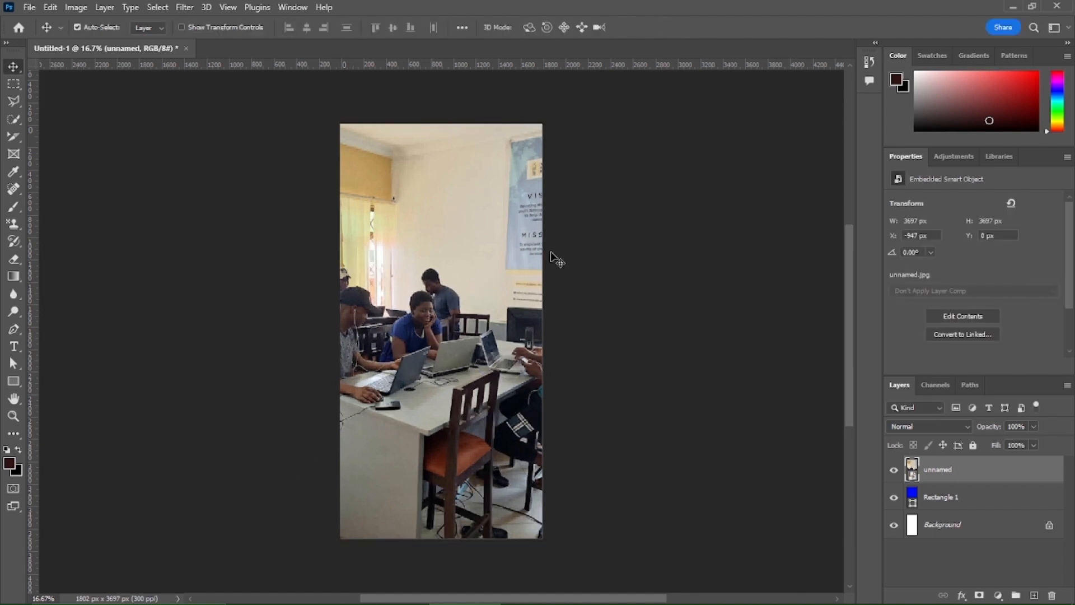
Apply a Gaussian Blur with a 24.5 pixel radius to the placed photo.
click(185, 7)
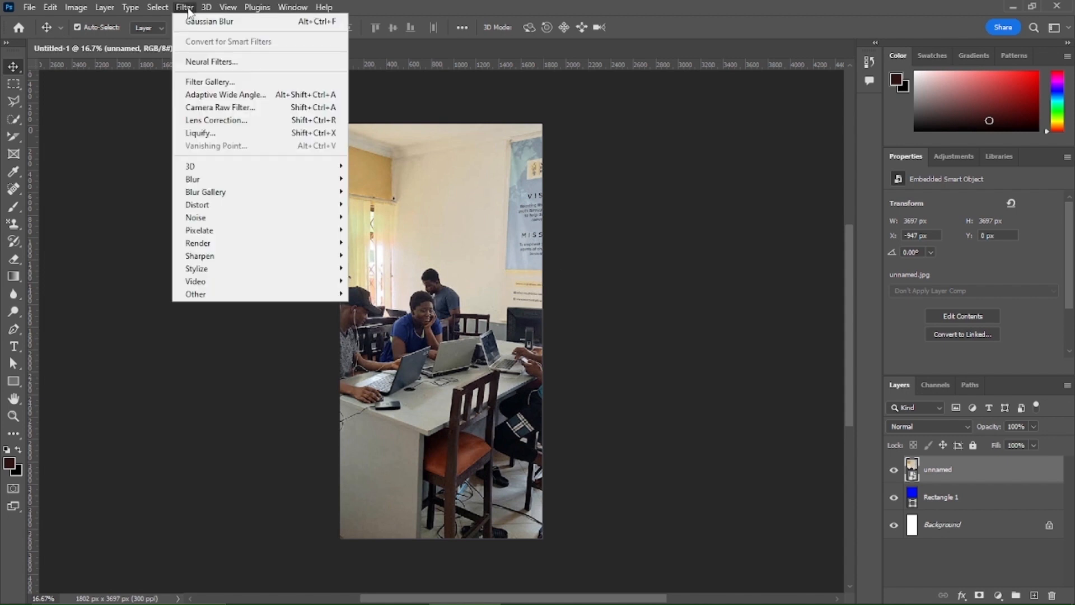
mouse_move(230, 180)
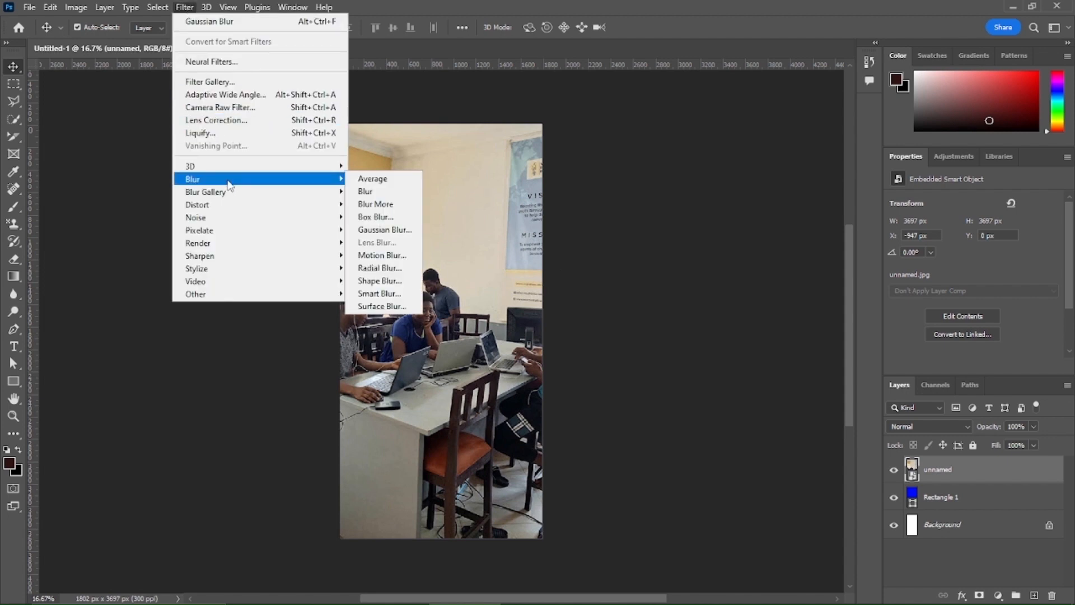
click(385, 230)
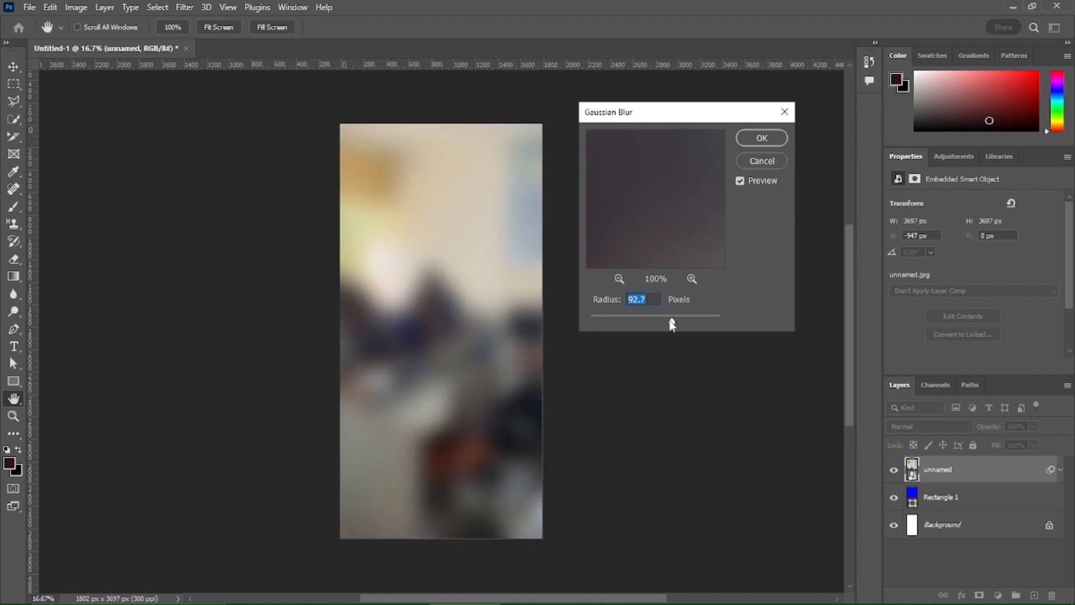
drag(672, 324, 662, 324)
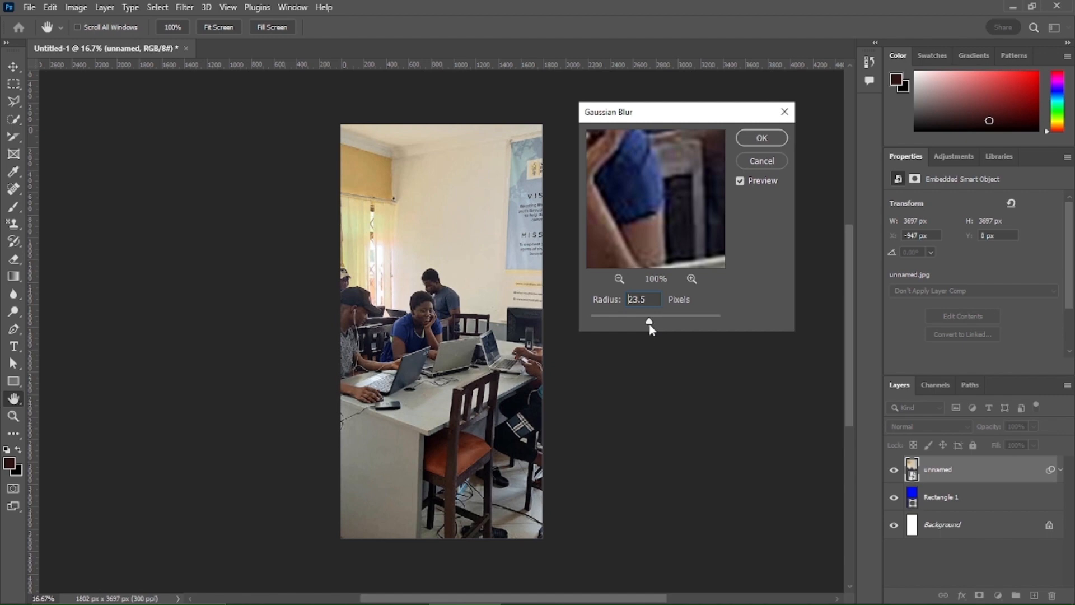
drag(649, 325, 647, 324)
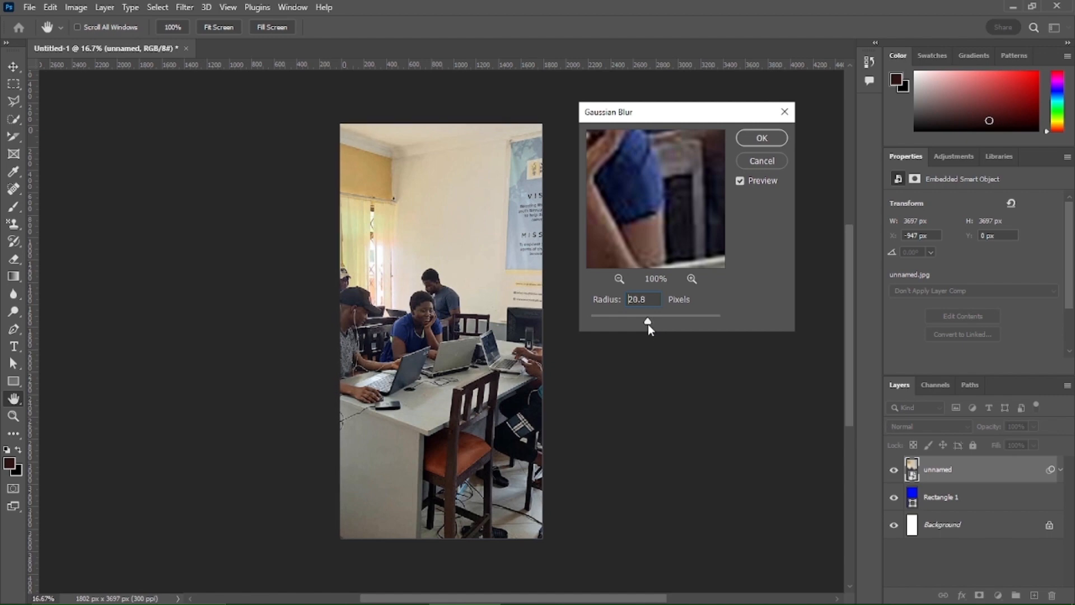
click(654, 299)
key(BackSpace)
key(BackSpace)
key(BackSpace)
key(BackSpace)
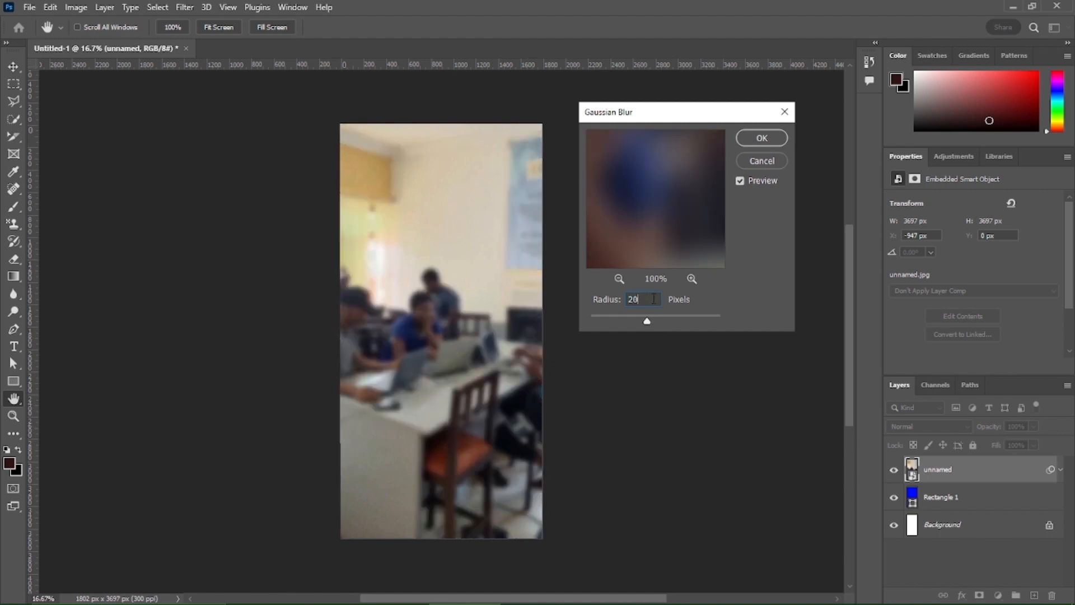
text(24.5)
click(764, 137)
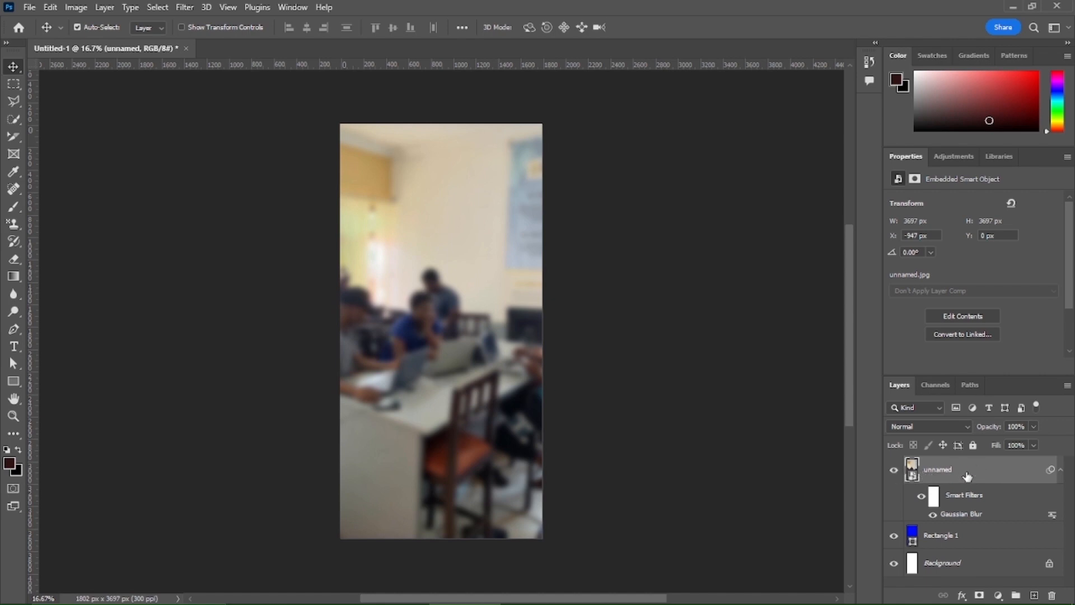
Move the blurred photo layer below the blue rectangle and set the rectangle's blend mode to Screen.
drag(967, 475, 975, 555)
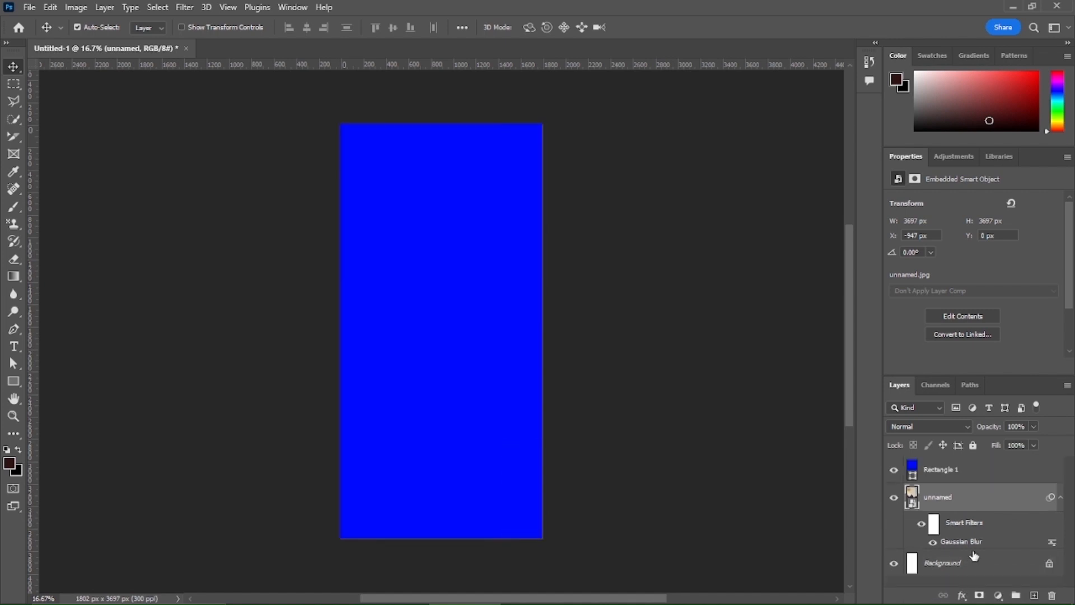
click(949, 474)
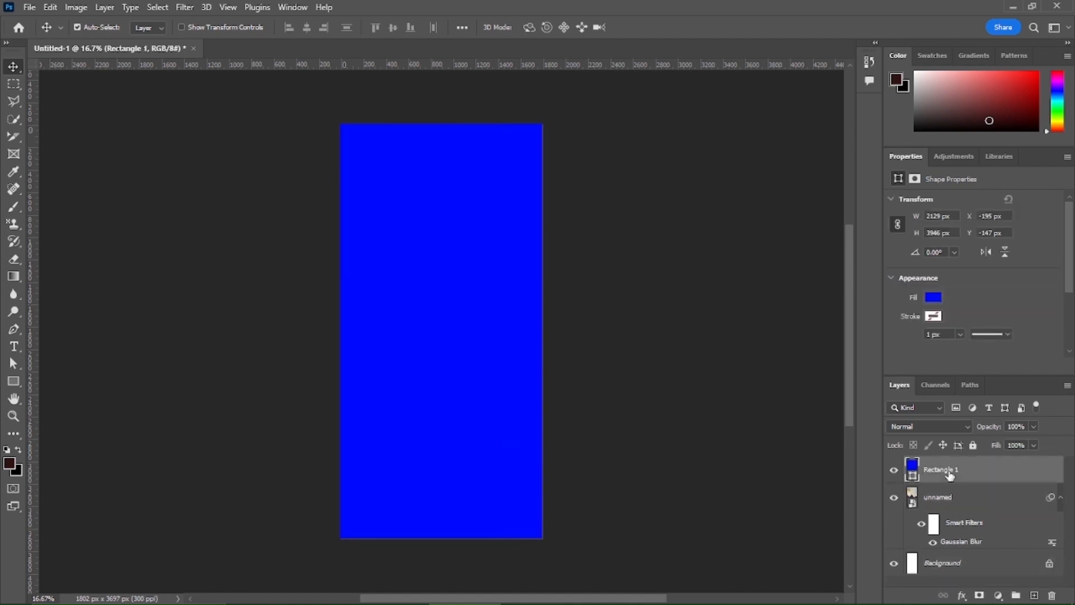
click(966, 424)
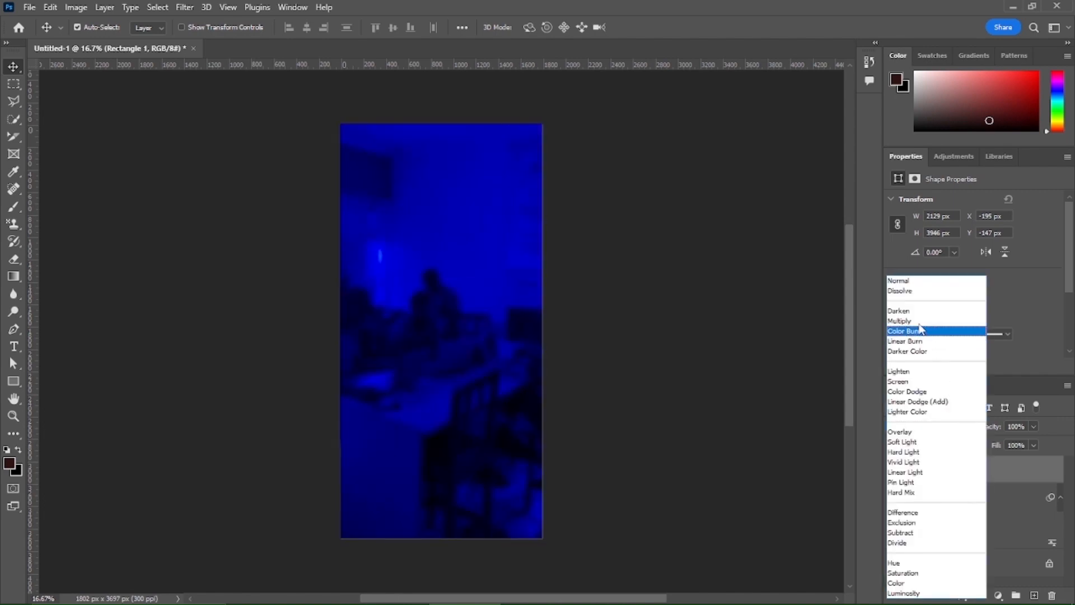
click(910, 382)
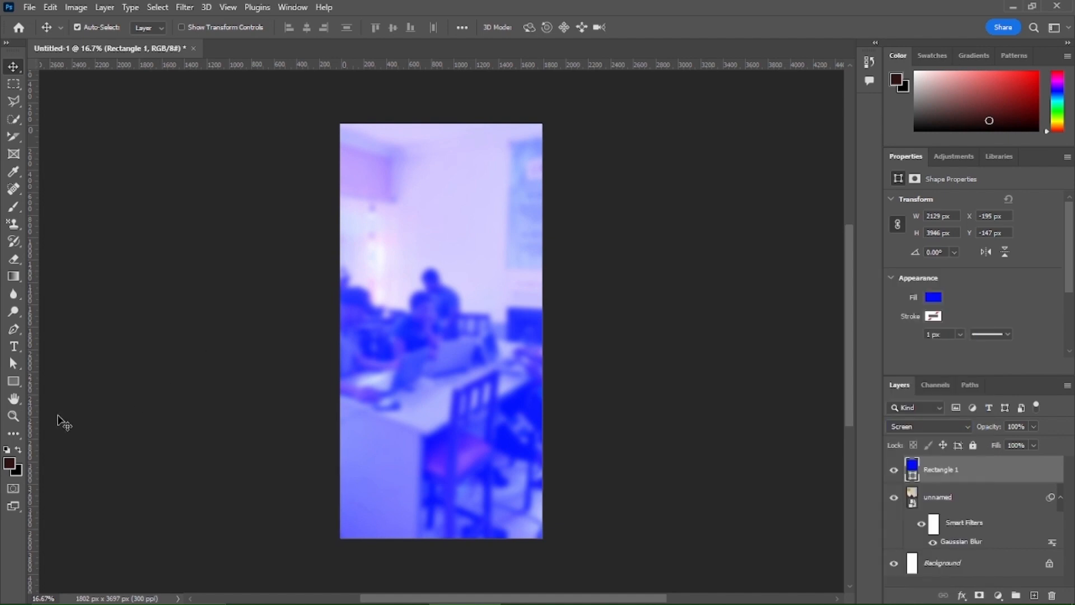
Draw a horizontal rectangle about 1404 × 326 px across the middle of the canvas.
click(14, 381)
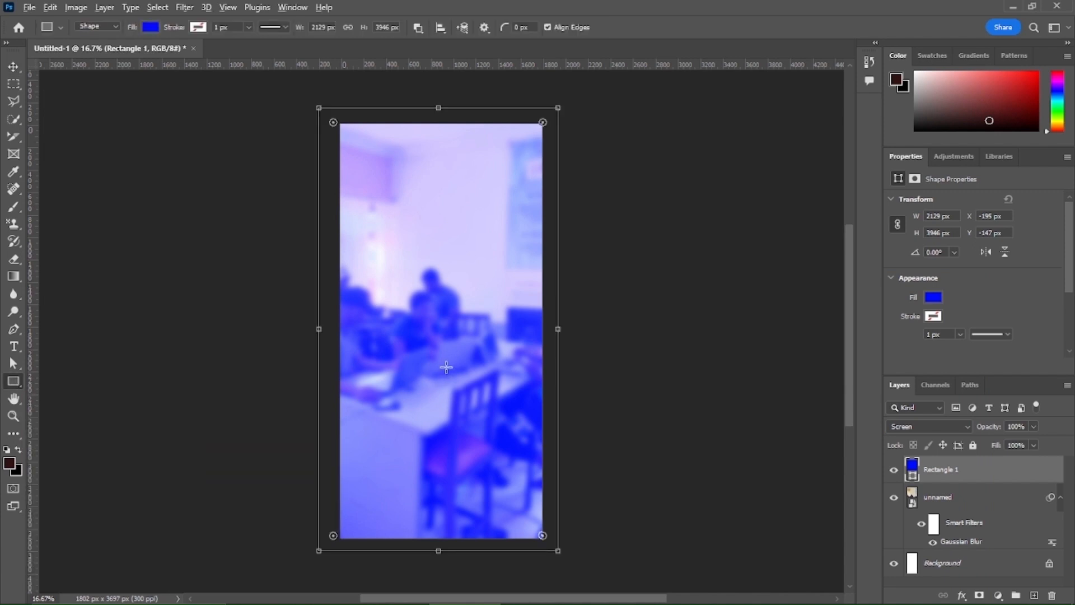
scroll(446, 367, up, 1)
scroll(446, 368, up, 3)
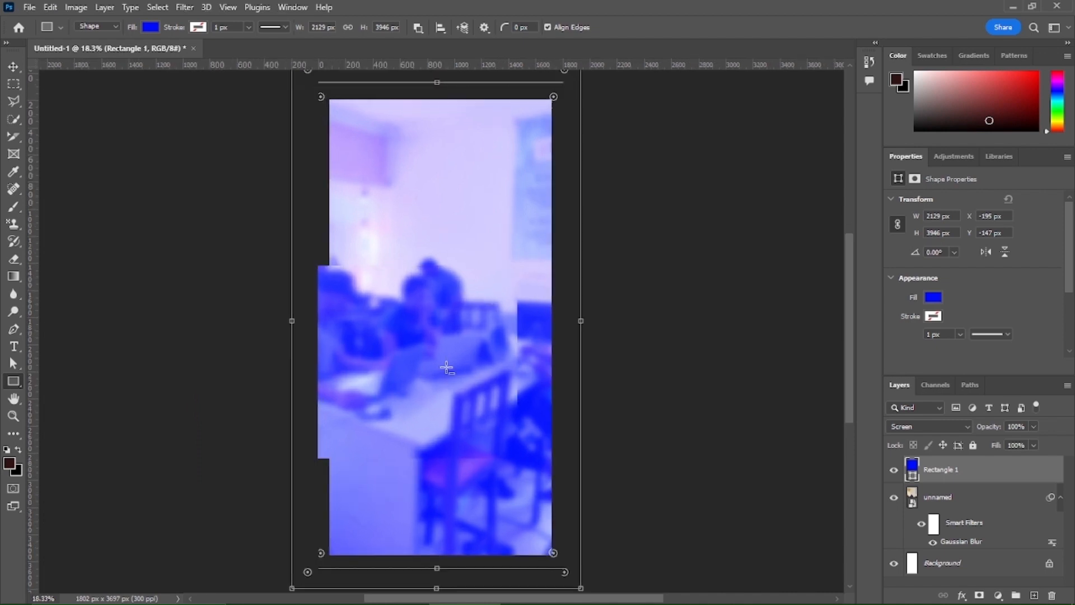
scroll(446, 368, up, 1)
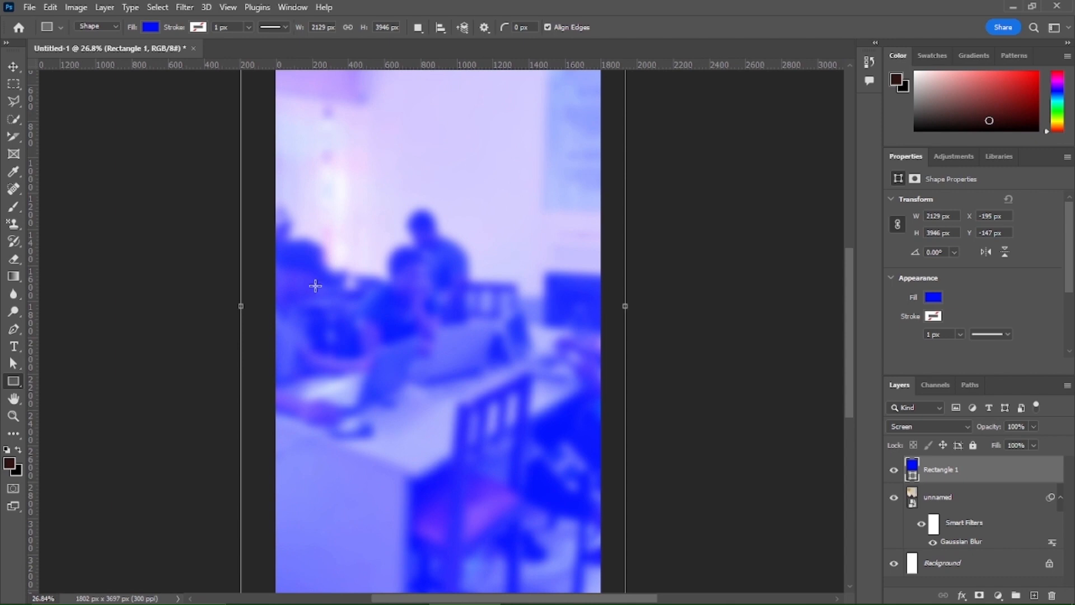
mouse_move(316, 286)
mouse_down()
mouse_move(557, 309)
mouse_move(569, 344)
mouse_up()
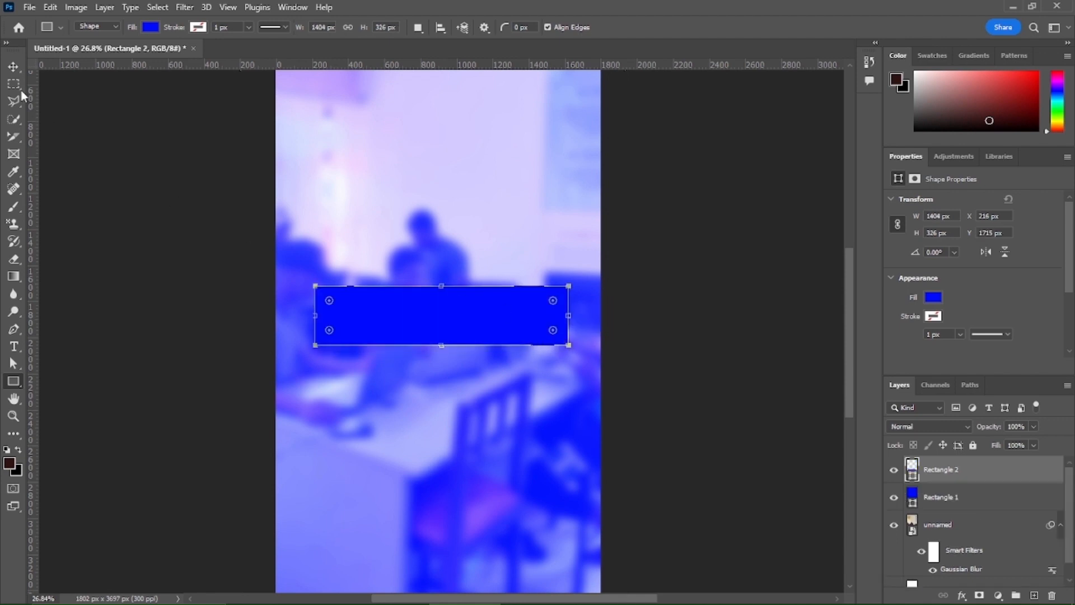
click(14, 66)
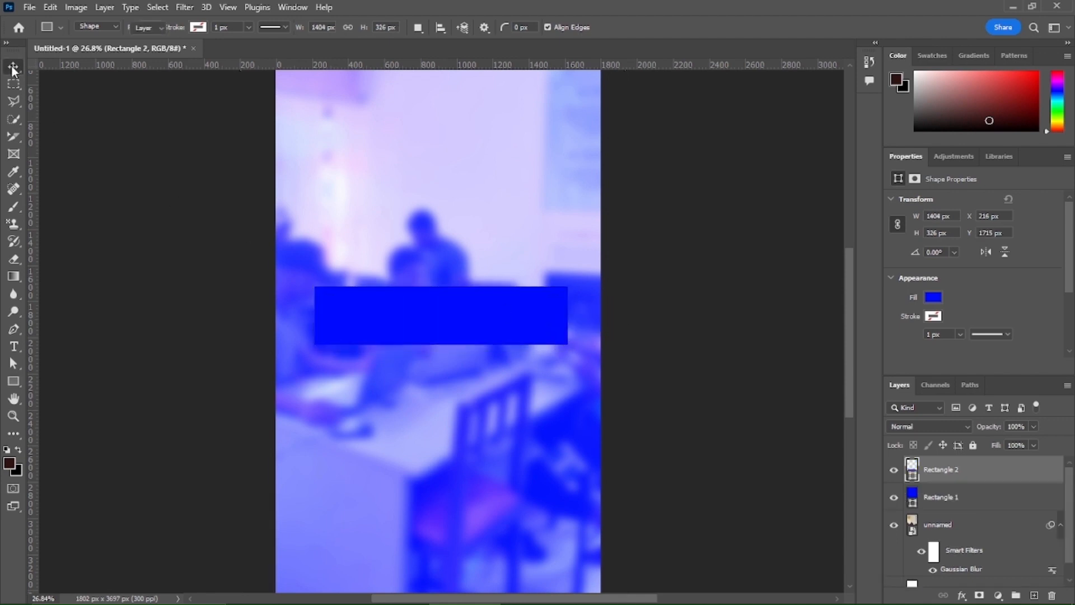
Fill the new horizontal rectangle with yellow f6ff00.
double_click(912, 475)
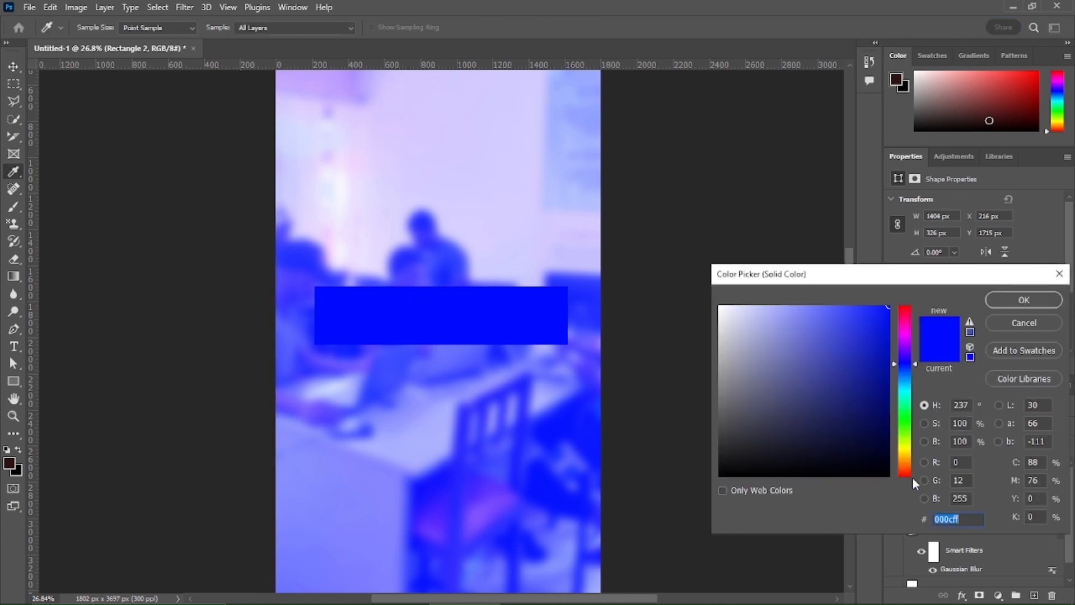
click(905, 447)
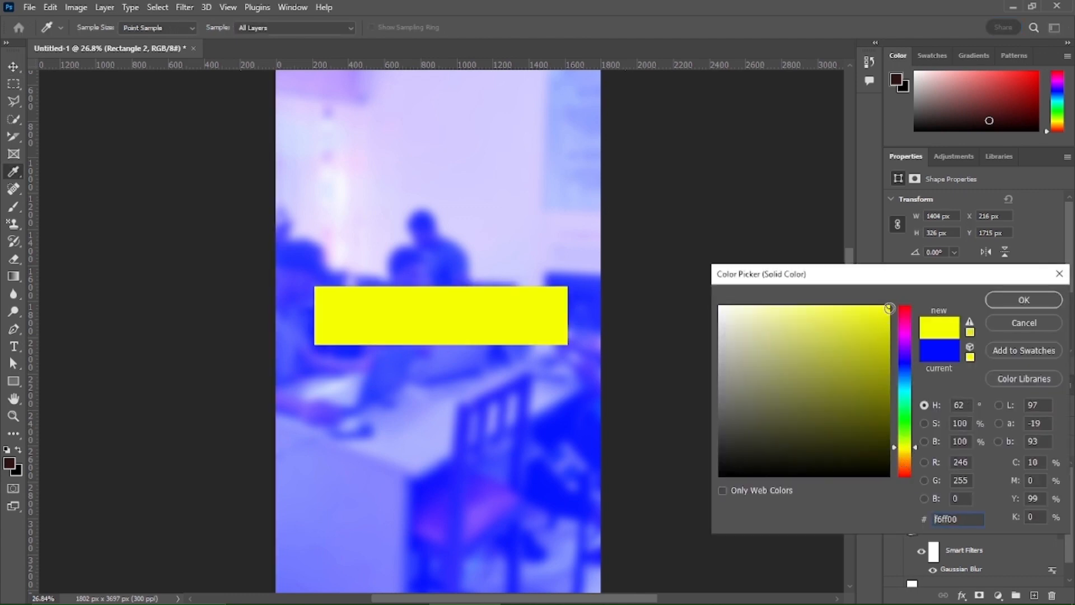
click(1030, 301)
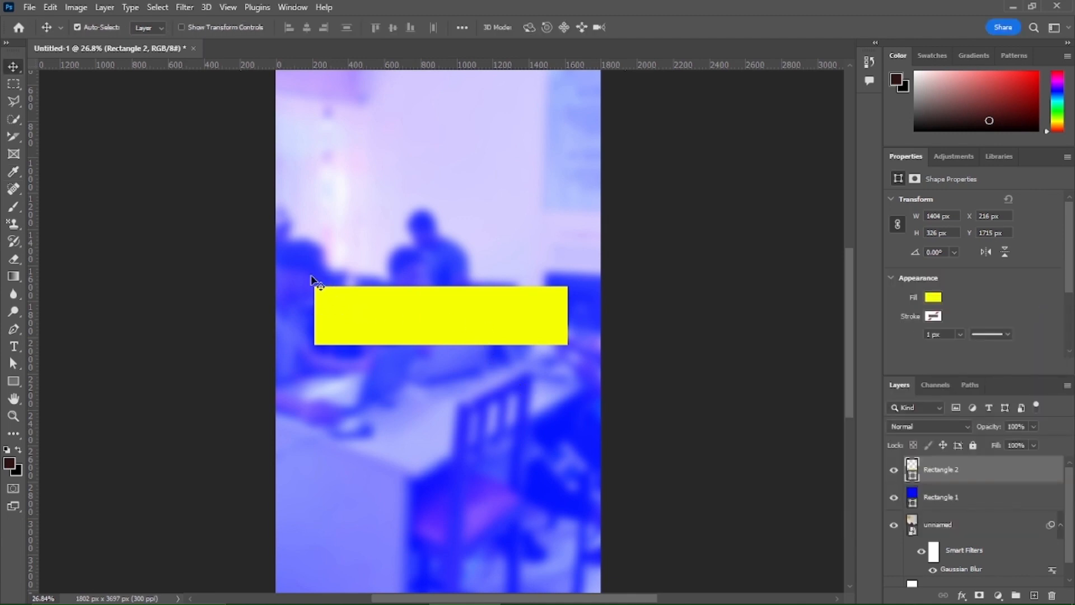
Round all four corners of the yellow bar to 147 px.
scroll(968, 318, down, 3)
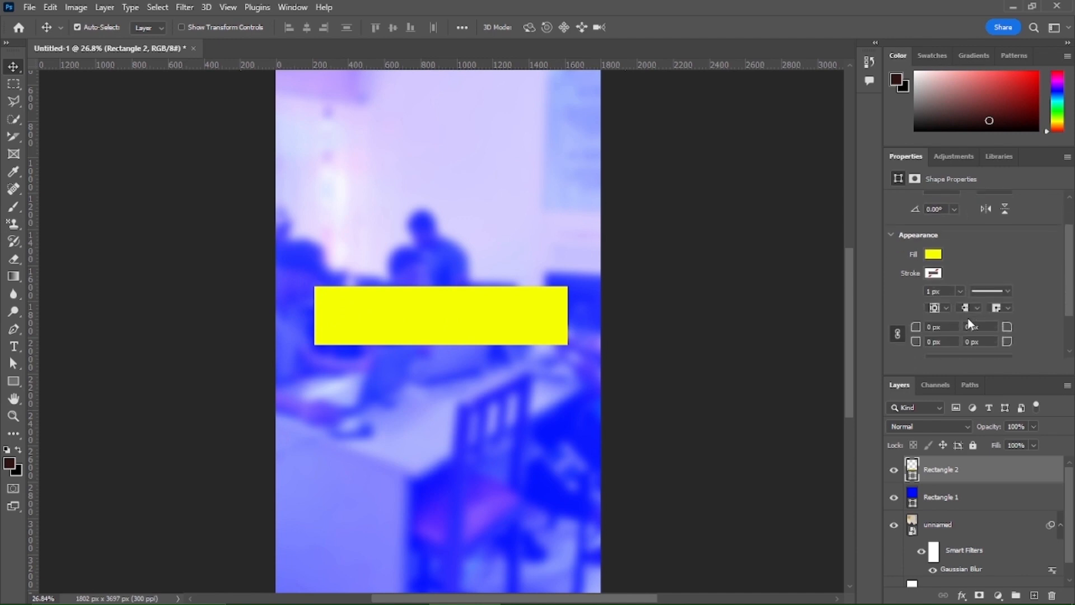
mouse_move(915, 336)
mouse_down()
mouse_move(941, 333)
mouse_move(918, 332)
mouse_move(939, 334)
mouse_move(927, 336)
mouse_up()
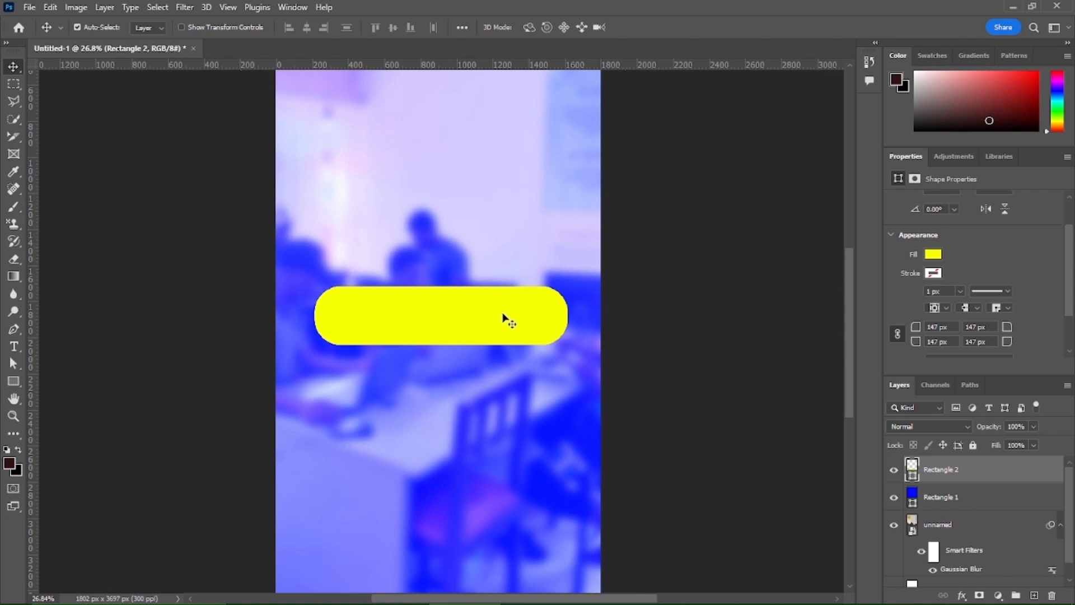
Duplicate the rounded yellow bar twice and arrange the copies as a vertical stack of three aligned, spaced bars.
key(j)
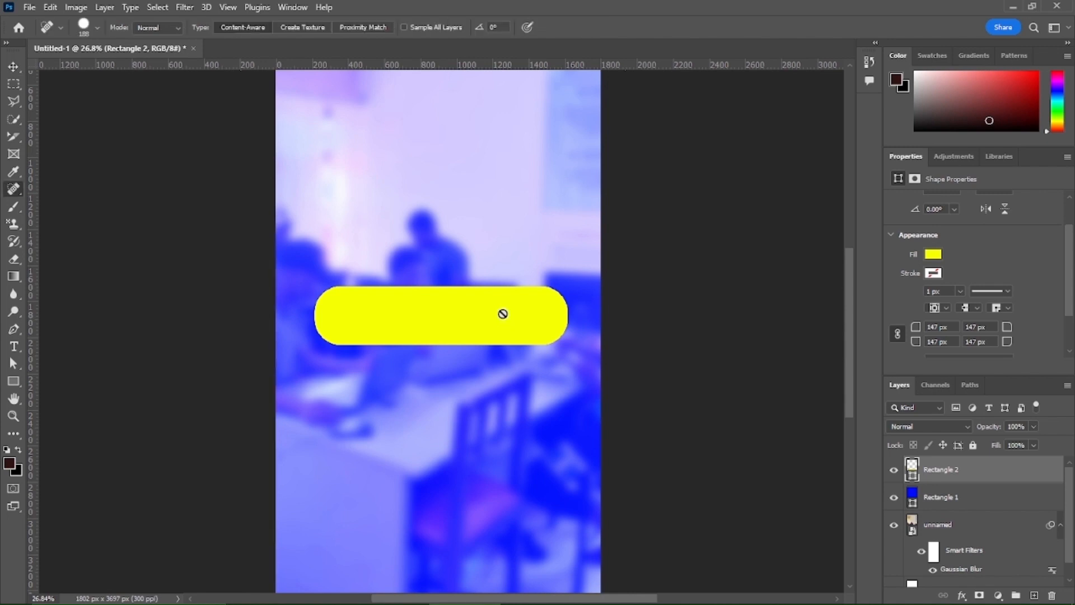
click(12, 68)
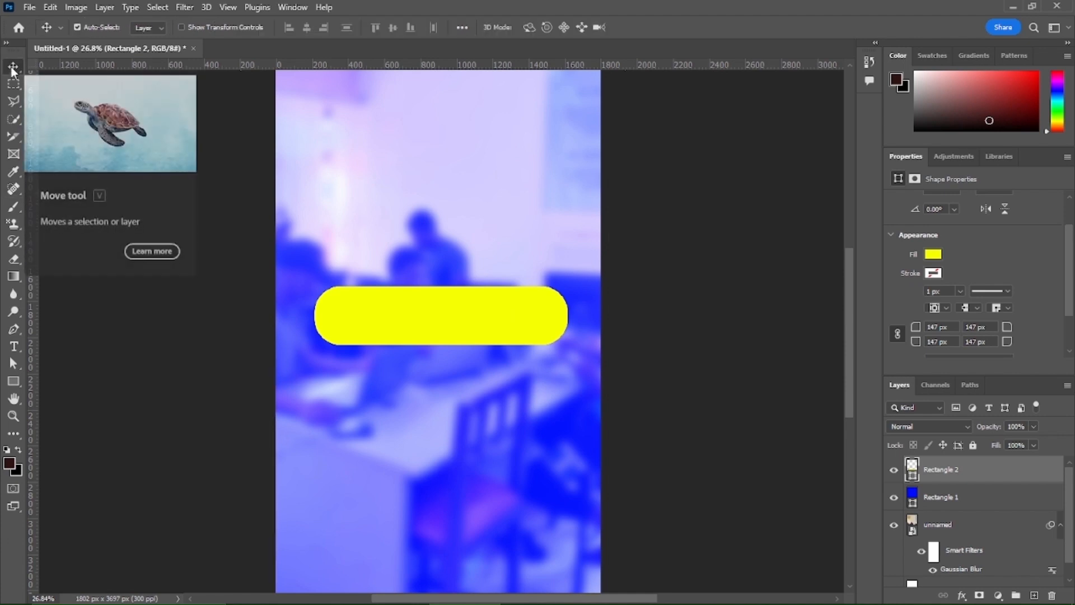
key(j)
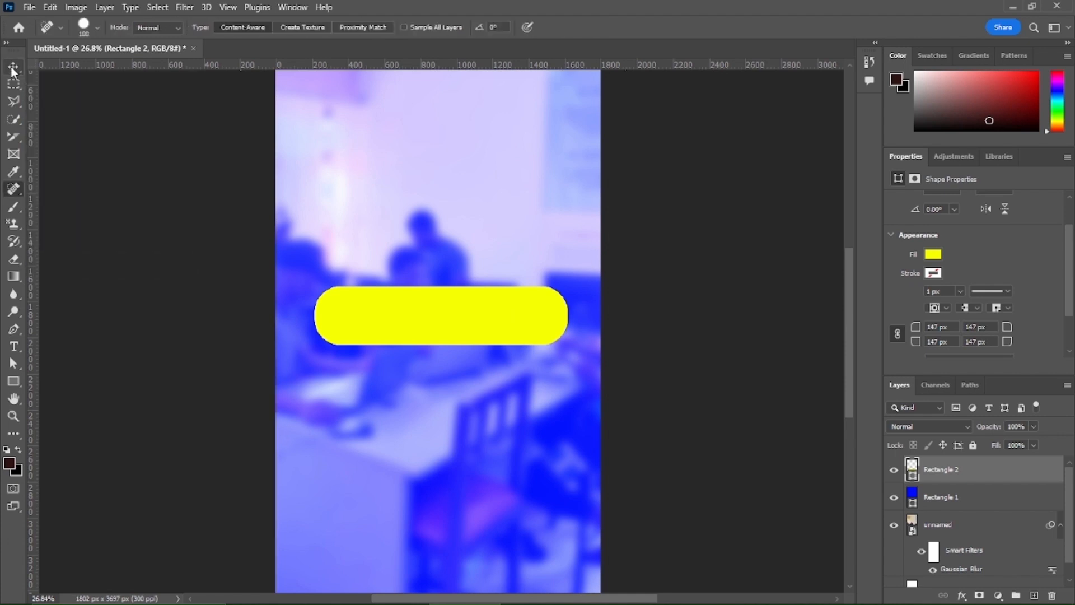
key(ctrl+j)
key(ctrl+j)
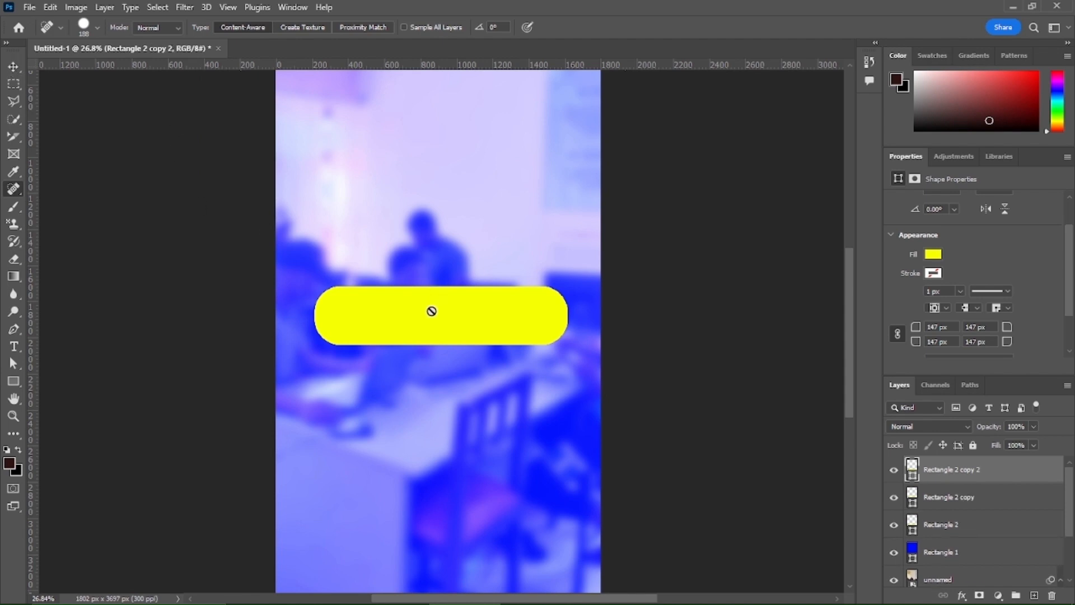
click(12, 68)
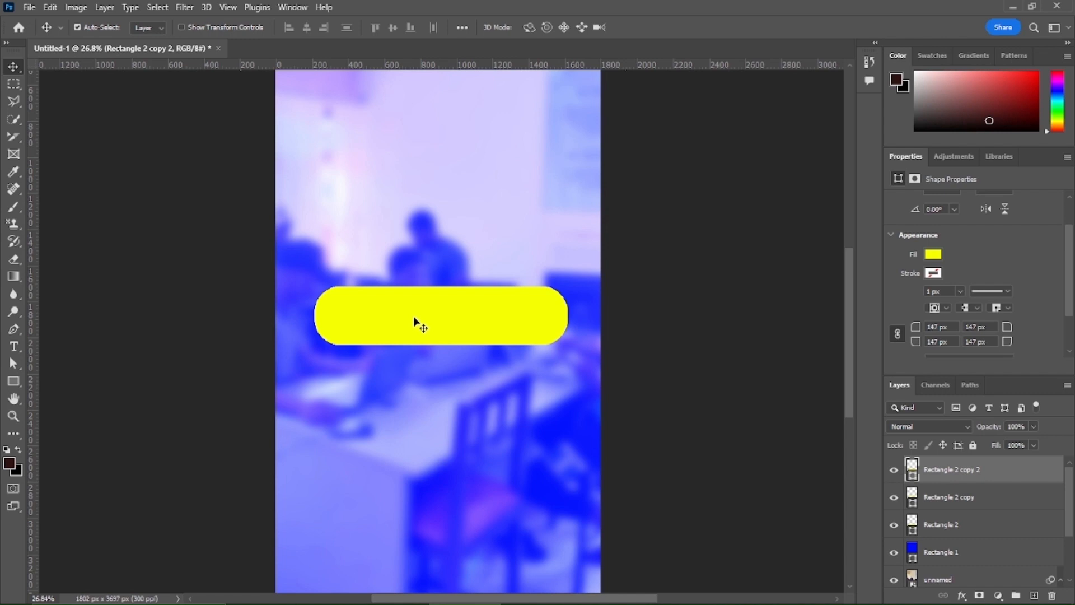
drag(415, 316, 414, 418)
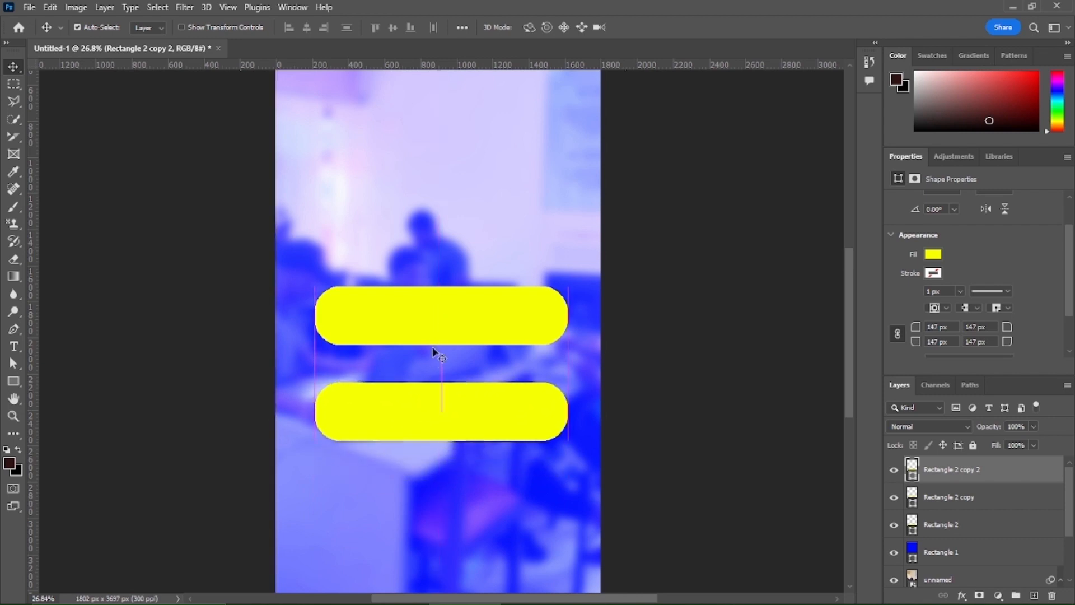
drag(441, 331, 438, 509)
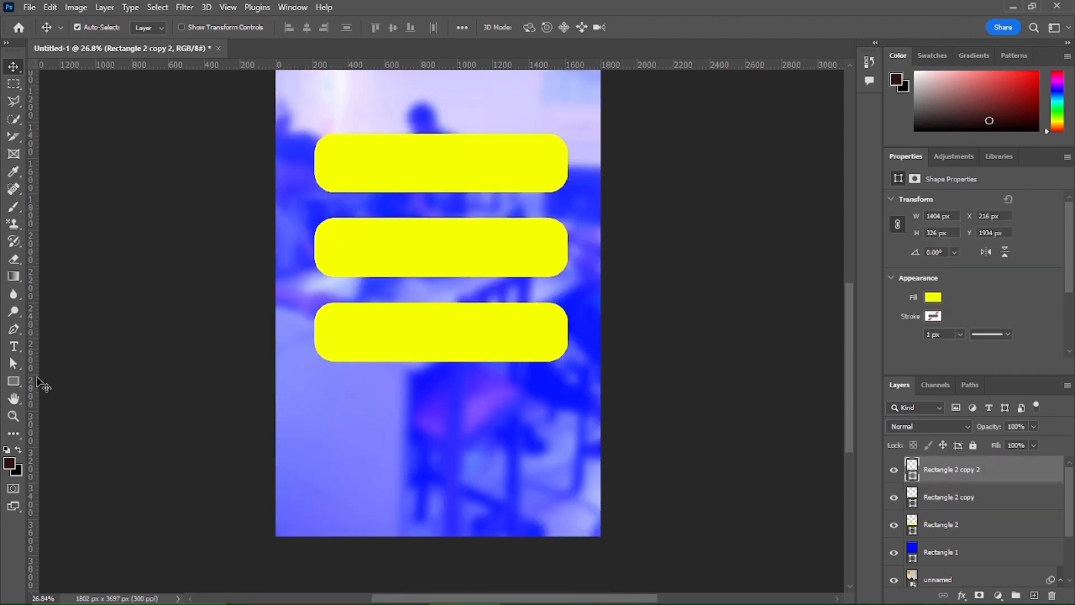
Draw a small rectangle about 104 × 95 px just below the lowest yellow bar, near its left end.
click(14, 381)
drag(327, 375, 347, 392)
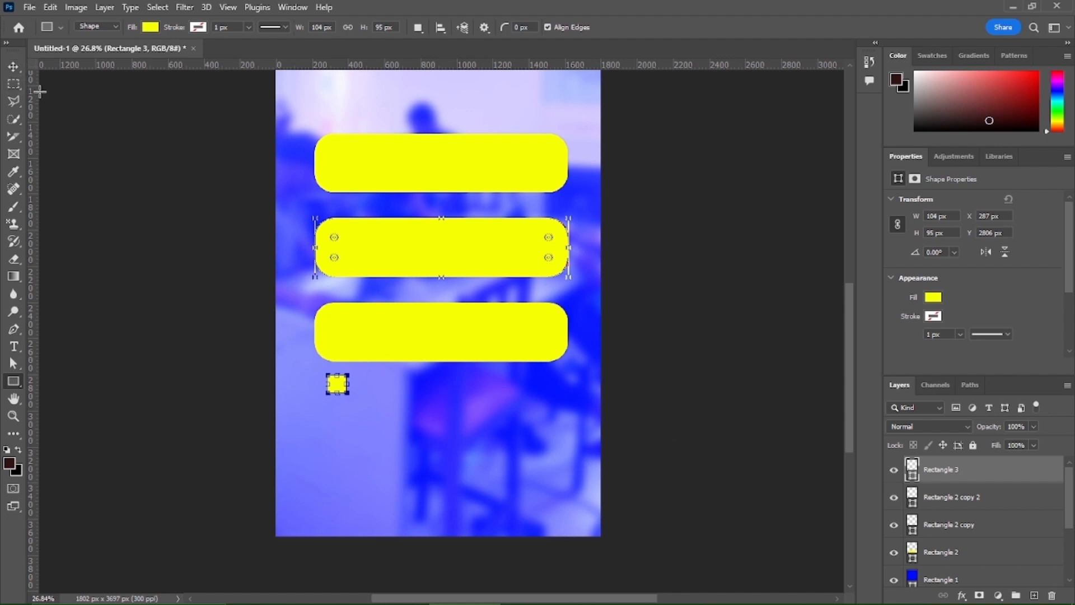
click(916, 584)
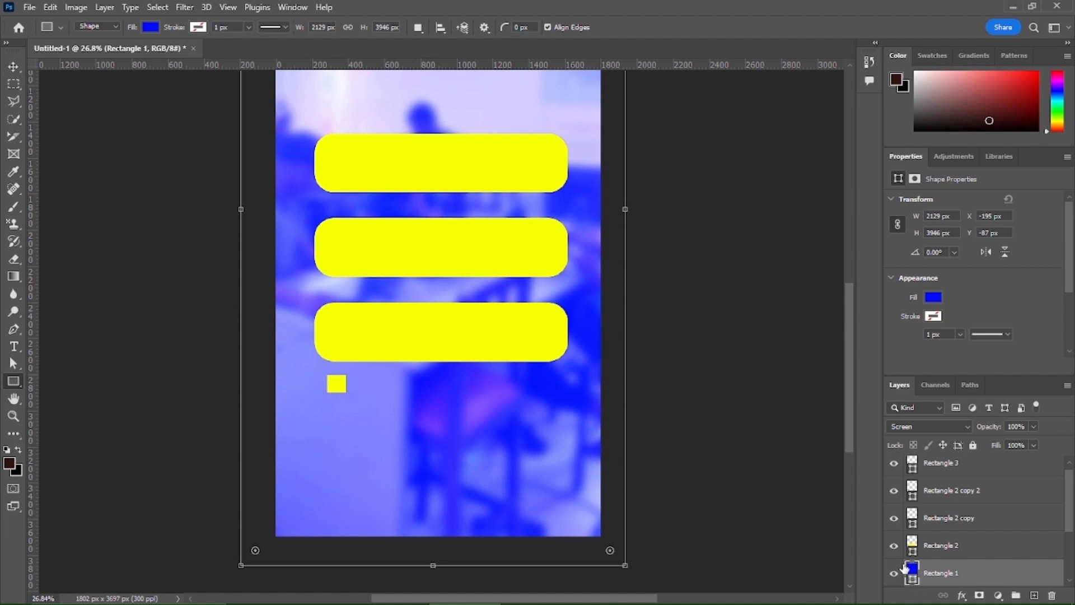
Fill the small rectangle below the yellow bars with blue 0000ff.
click(13, 66)
click(337, 389)
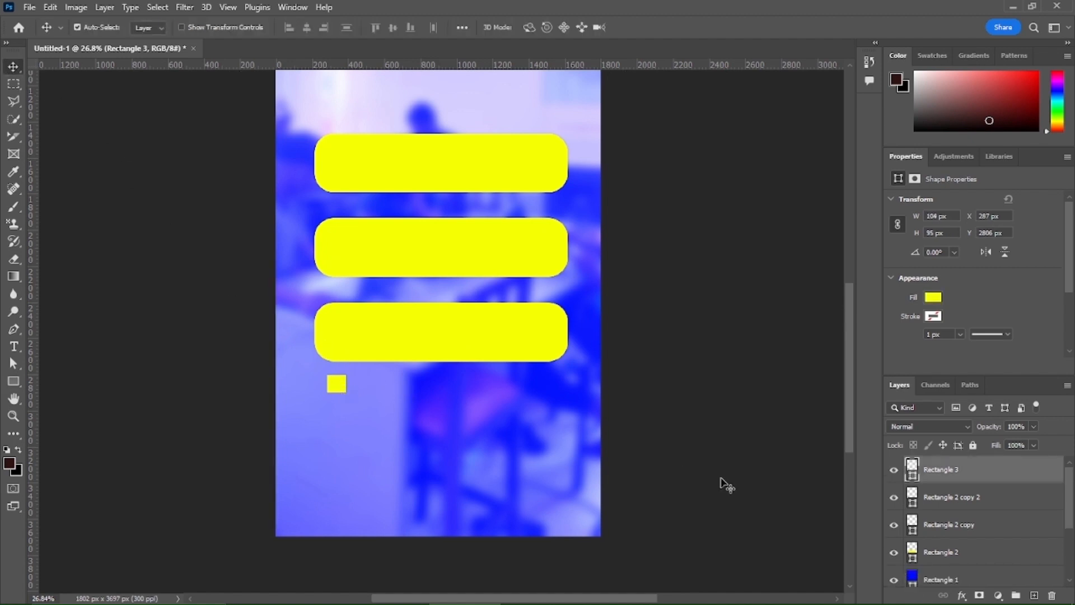
double_click(913, 473)
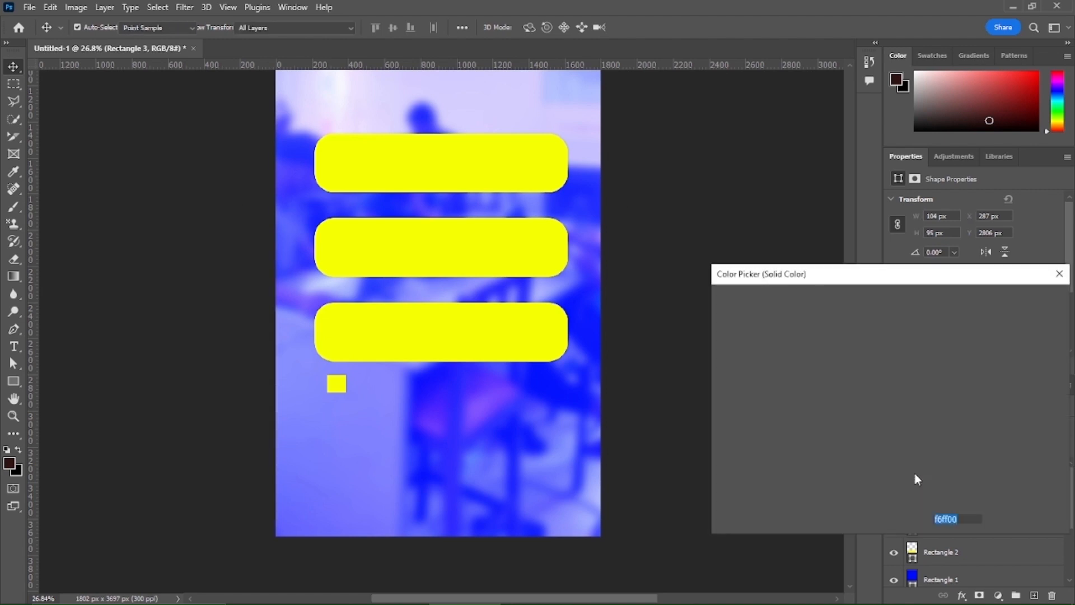
text(0000ff)
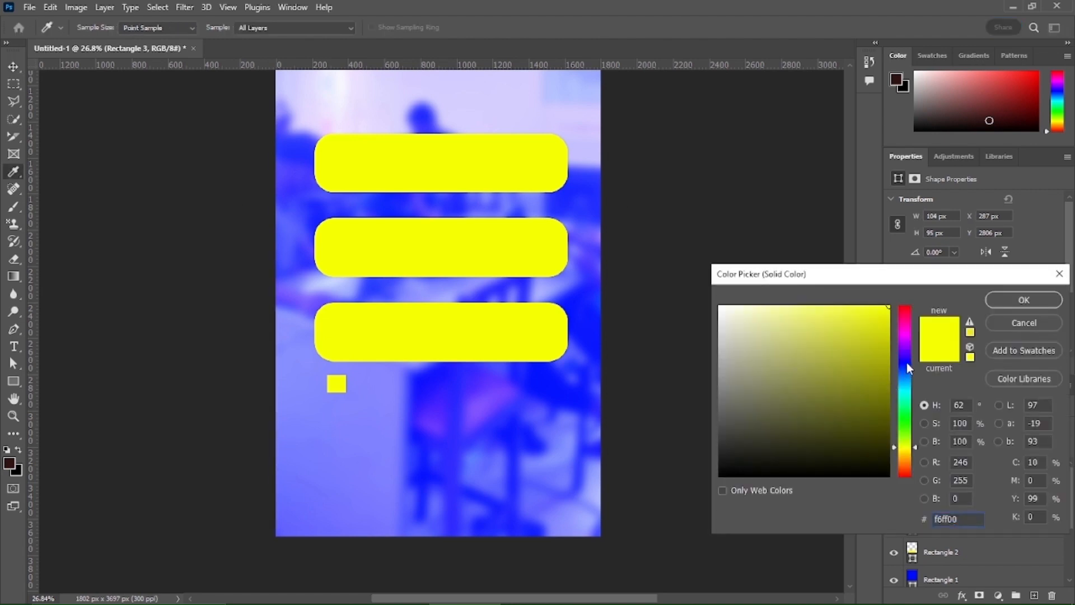
click(1007, 305)
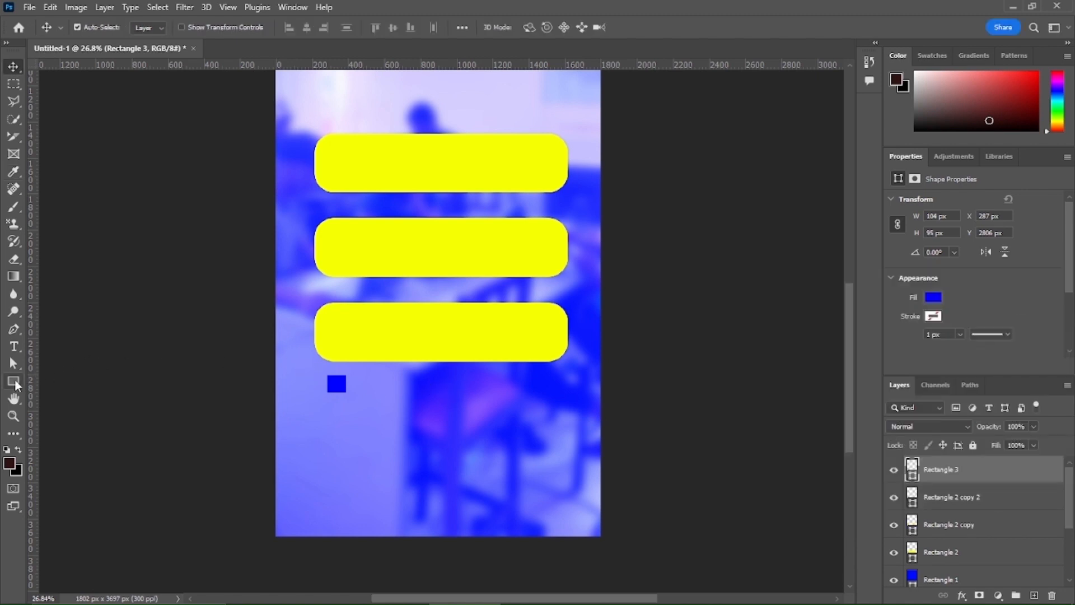
Draw a wide blue rectangle about 1412 × 303 px below the small square and move it roughly in line with the yellow bars.
click(14, 382)
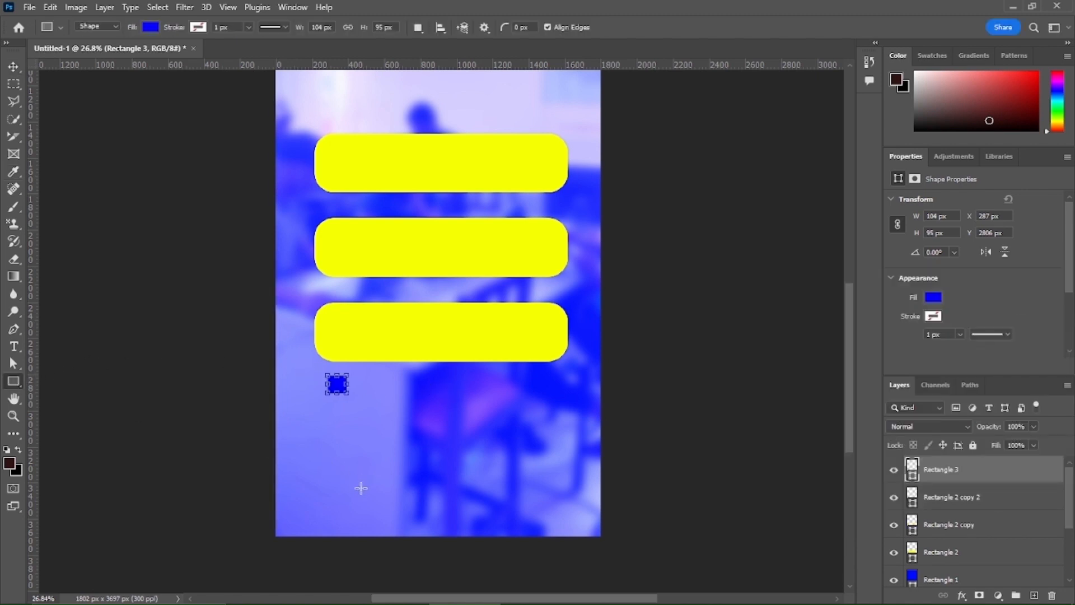
drag(327, 436, 583, 490)
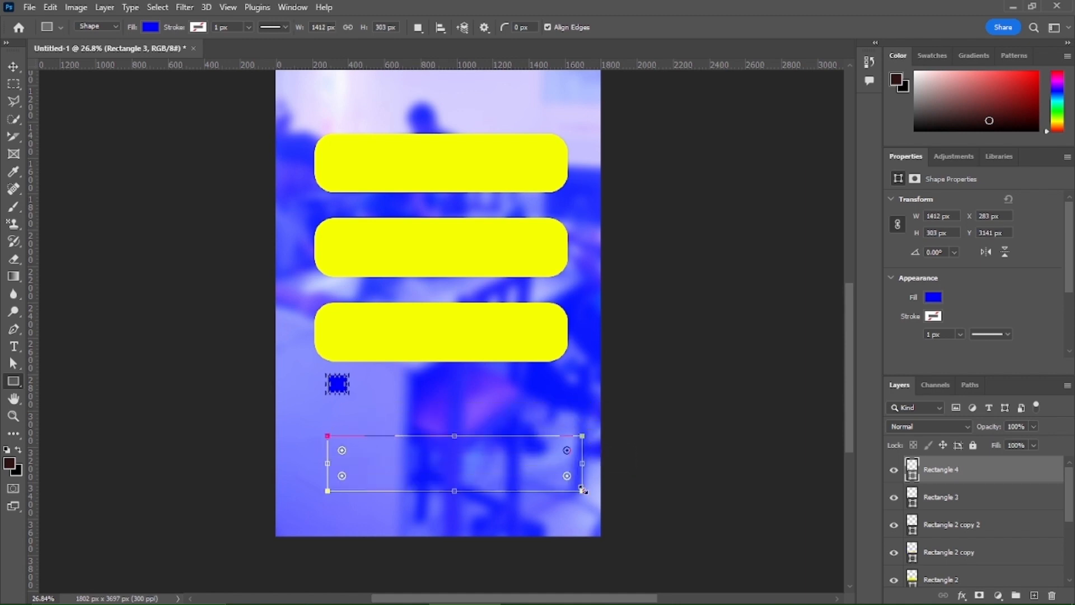
click(13, 66)
drag(452, 469, 443, 453)
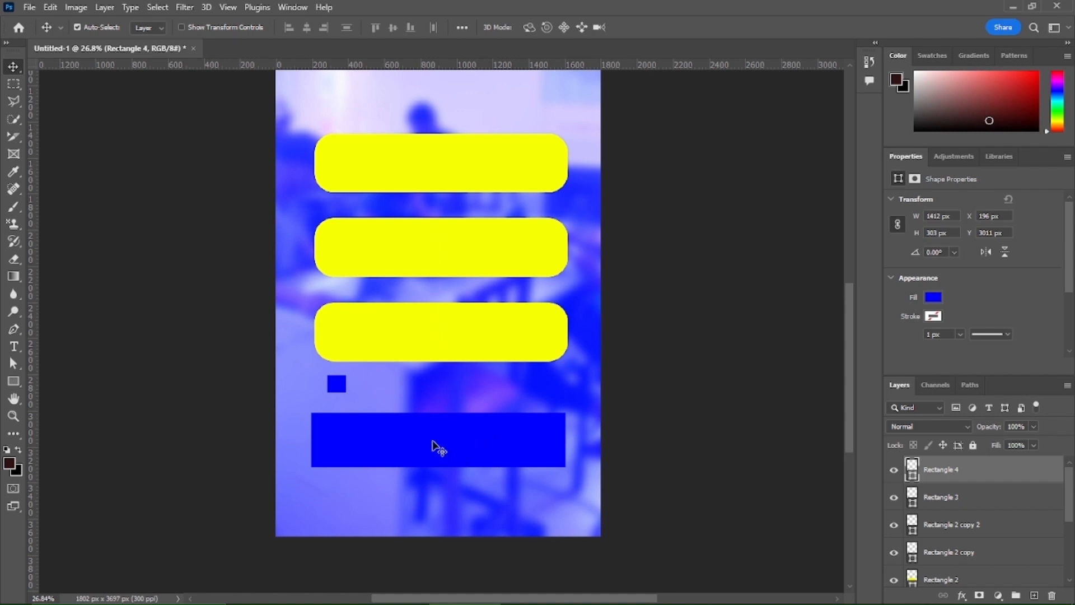
drag(435, 444, 438, 496)
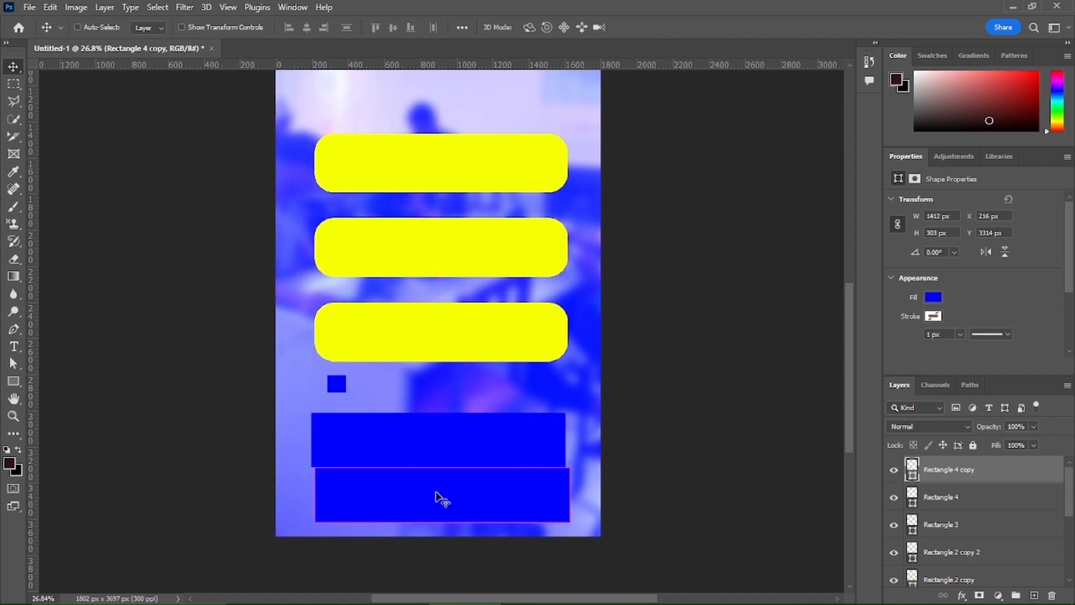
key(ctrl+t)
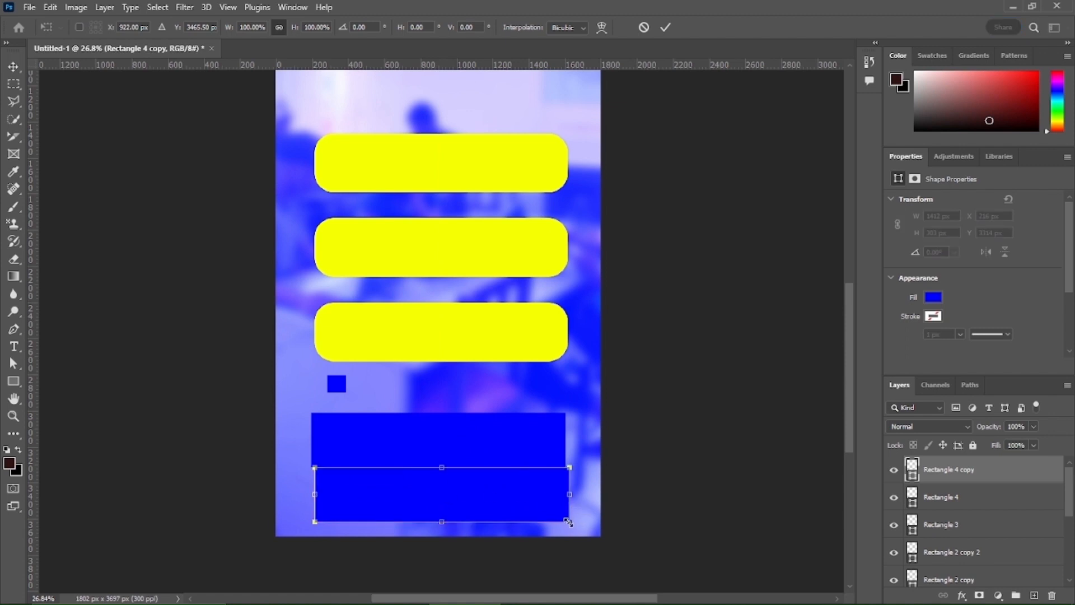
drag(569, 522, 450, 506)
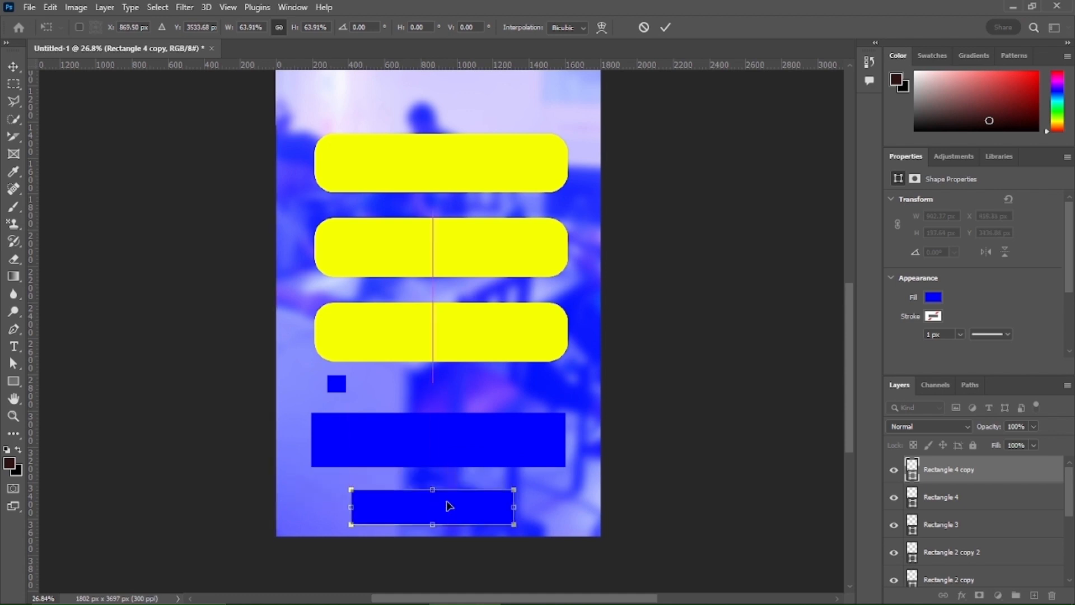
click(664, 27)
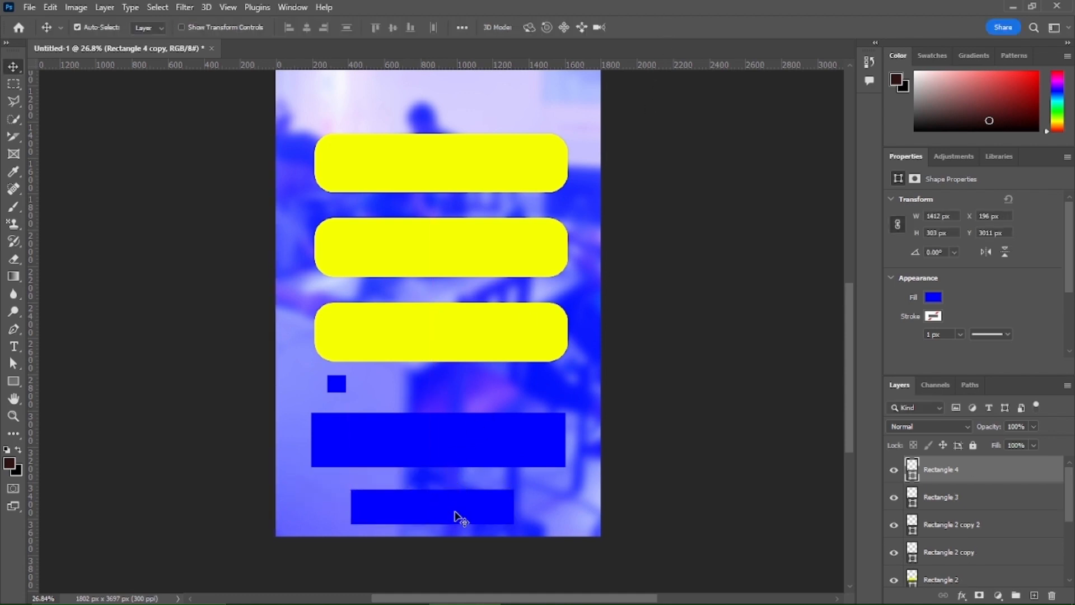
key(Delete)
Draw a blue rectangle about 495 × 217 px below the left end of the wide blue bar.
click(13, 381)
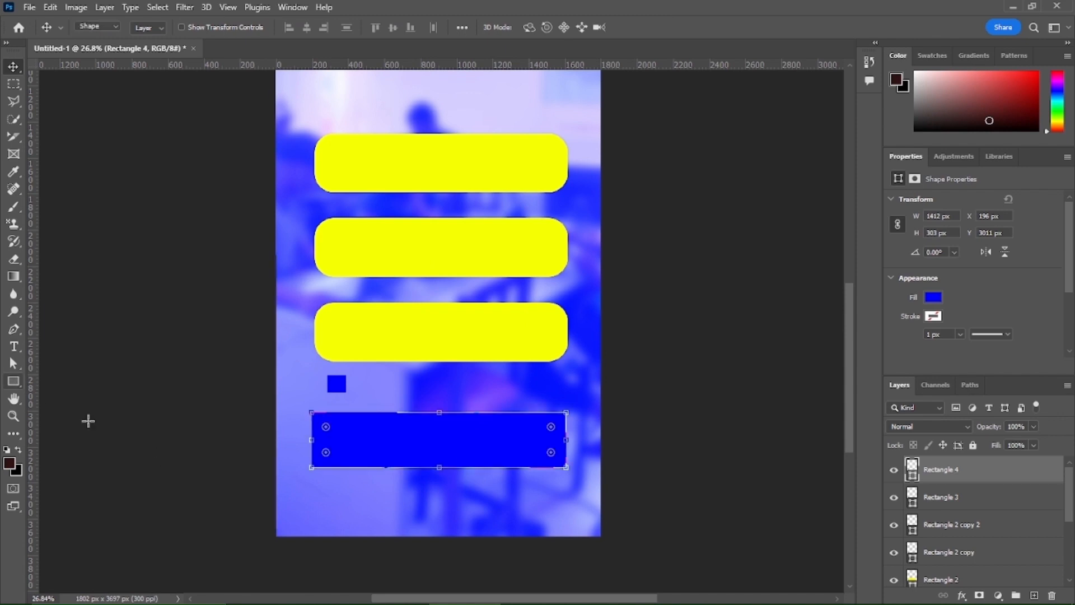
drag(313, 485, 402, 525)
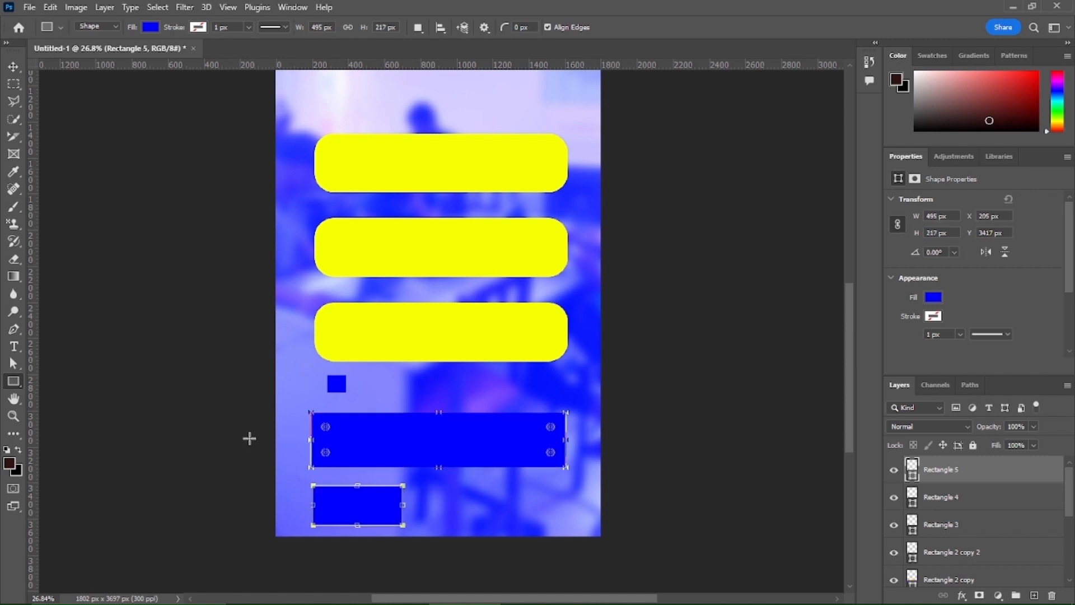
click(14, 67)
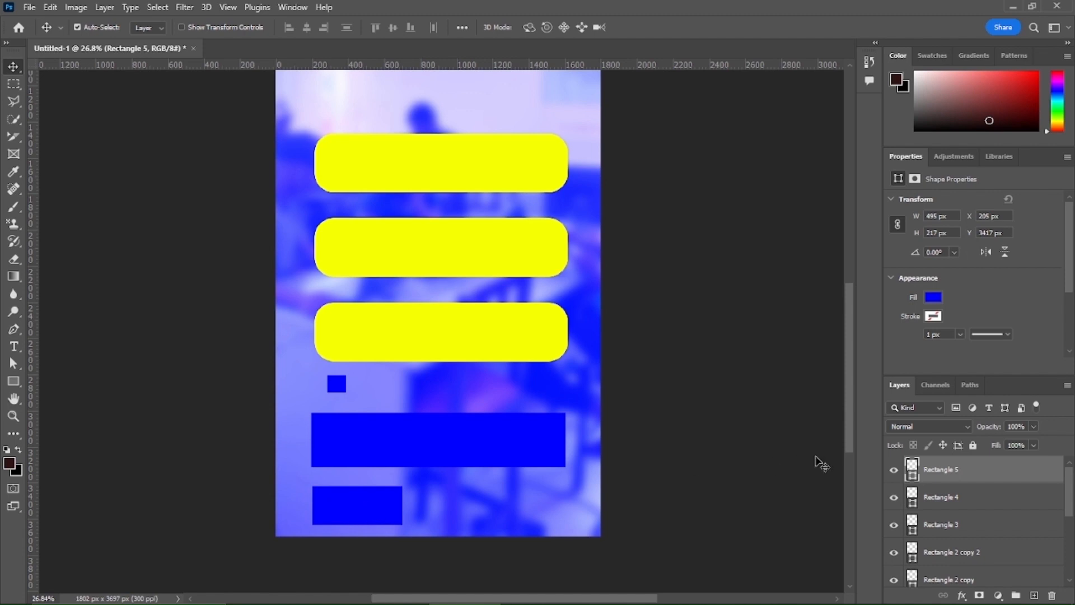
Round the new blue rectangle's corners to 78 px and place a copy of it below the wide bar's right end.
scroll(929, 326, down, 2)
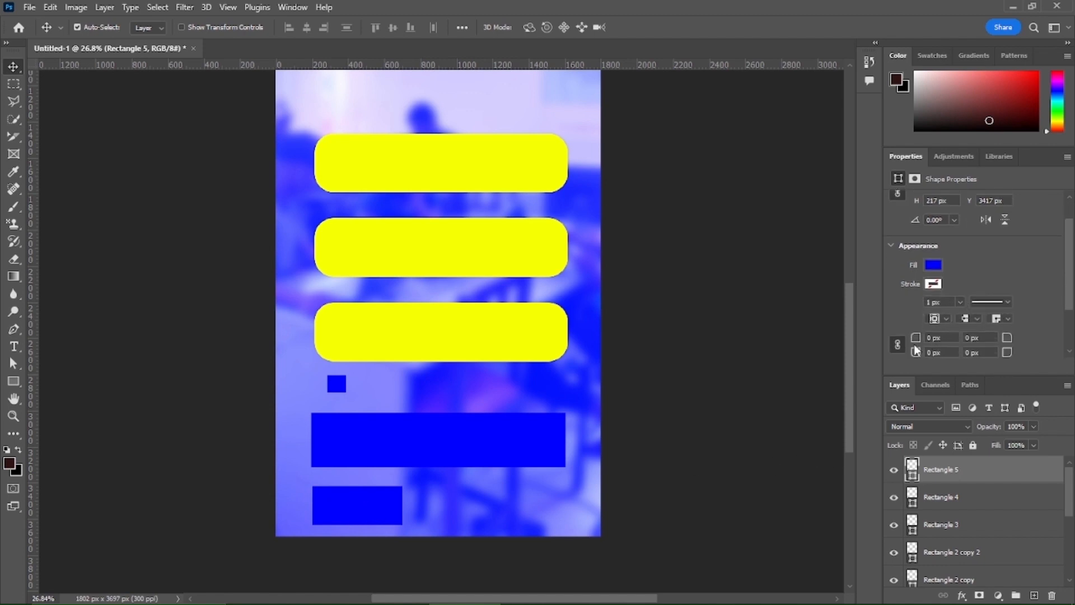
drag(916, 349, 944, 343)
key(ctrl)
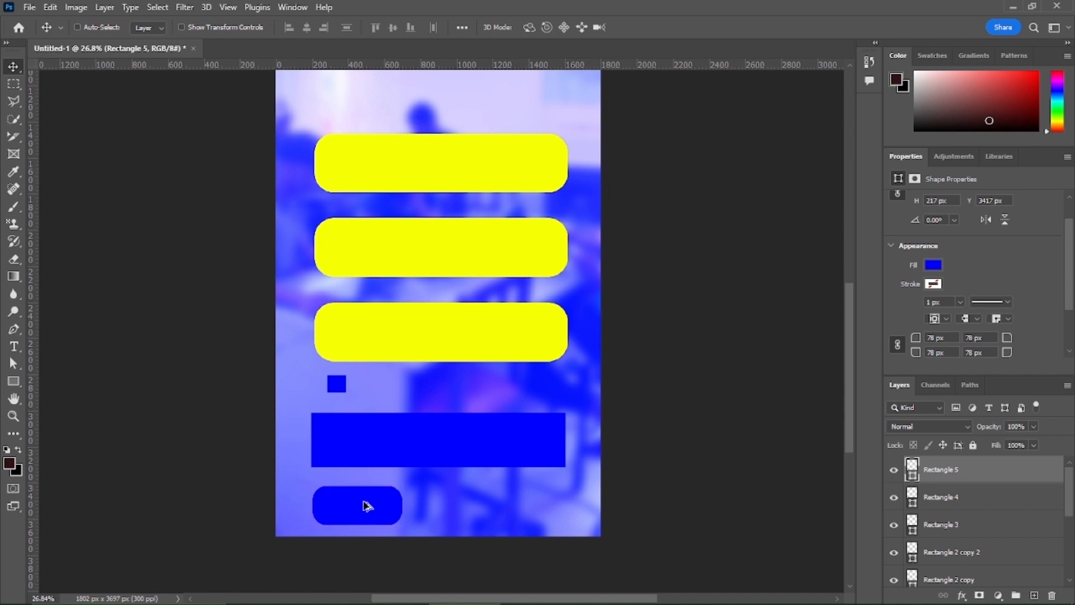
drag(367, 505, 524, 498)
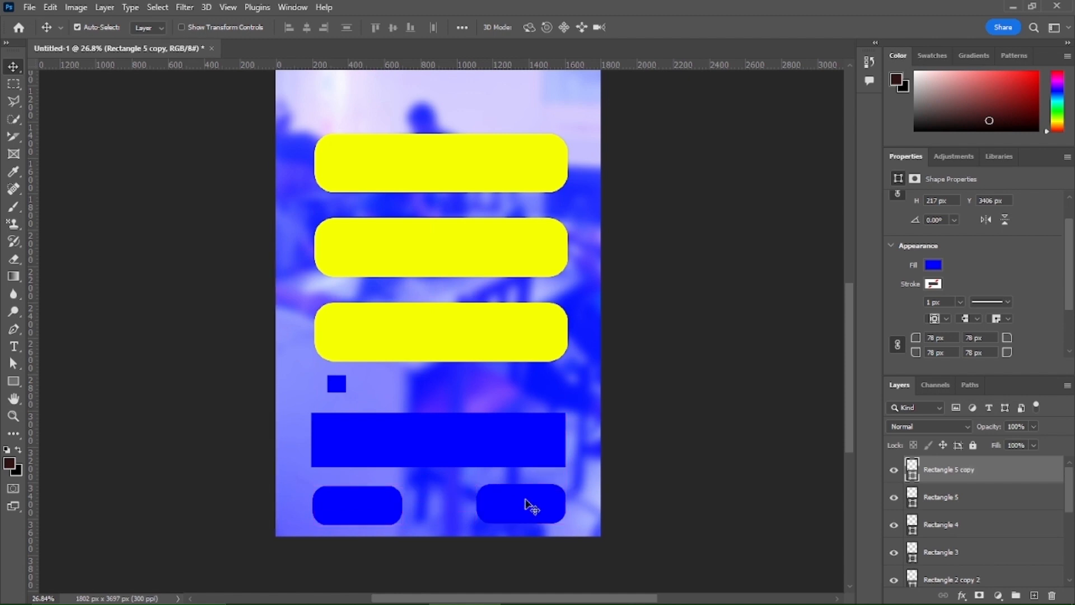
Add the text "Login Now!" in Impact Regular 20 pt in the upper part of the canvas, above the yellow bars.
scroll(531, 506, up, 1)
scroll(531, 506, up, 1)
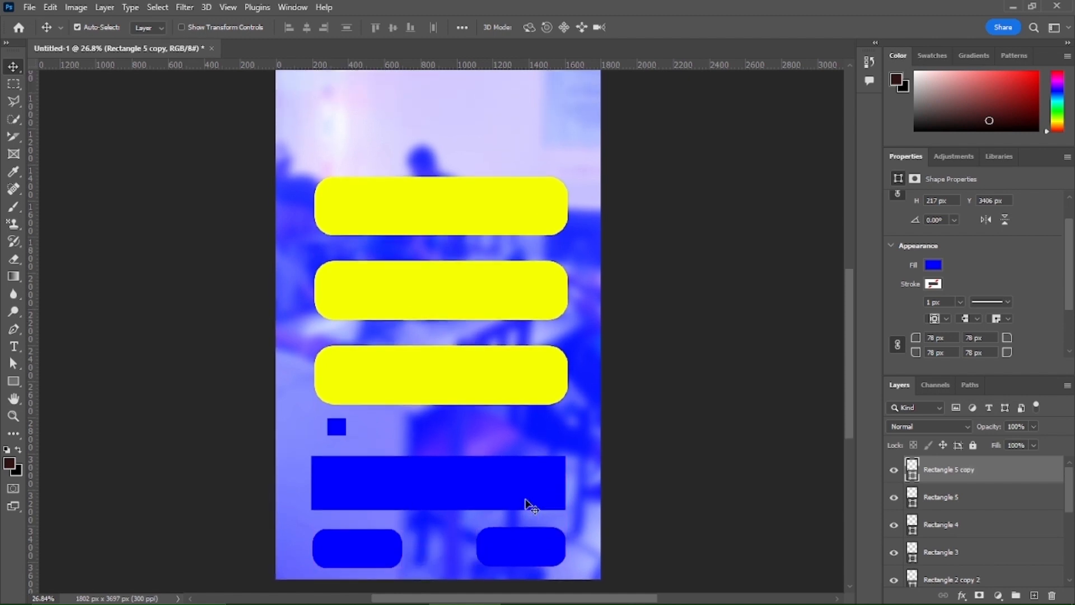
scroll(531, 505, down, 1)
scroll(531, 506, up, 1)
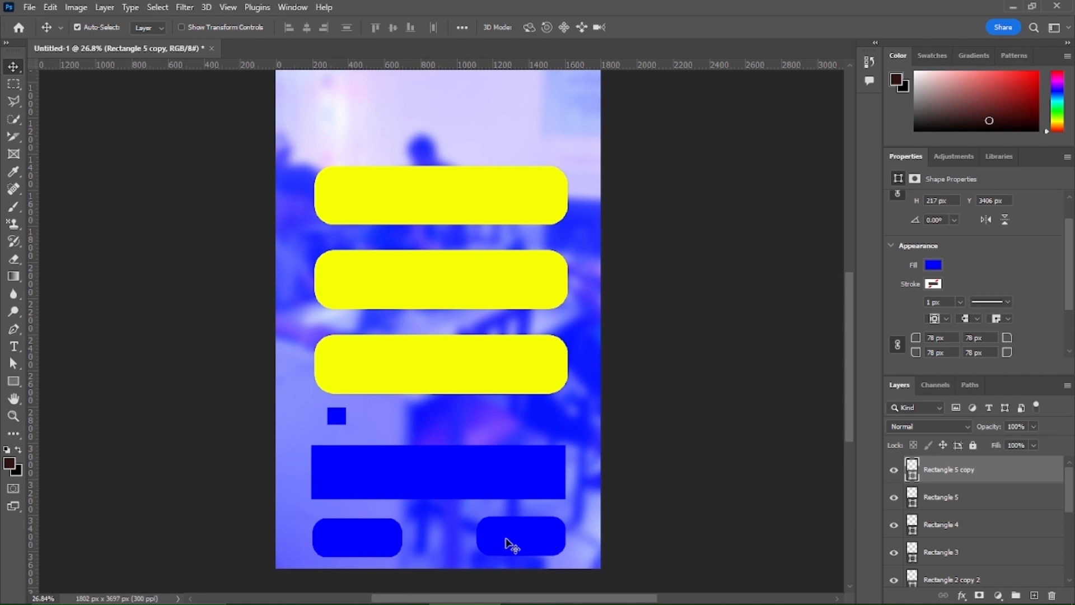
scroll(507, 543, up, 3)
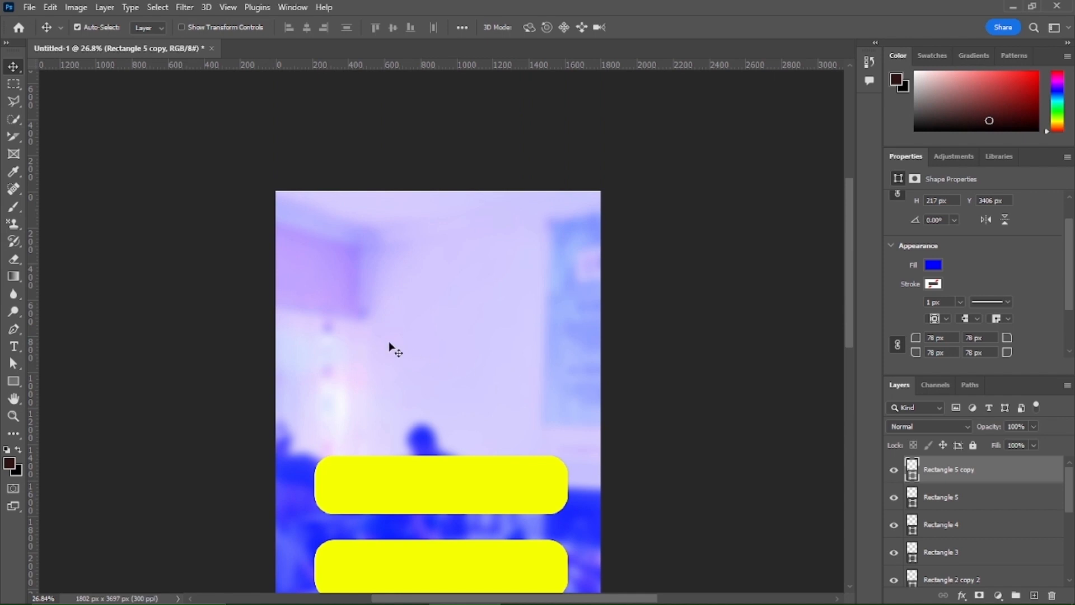
click(19, 351)
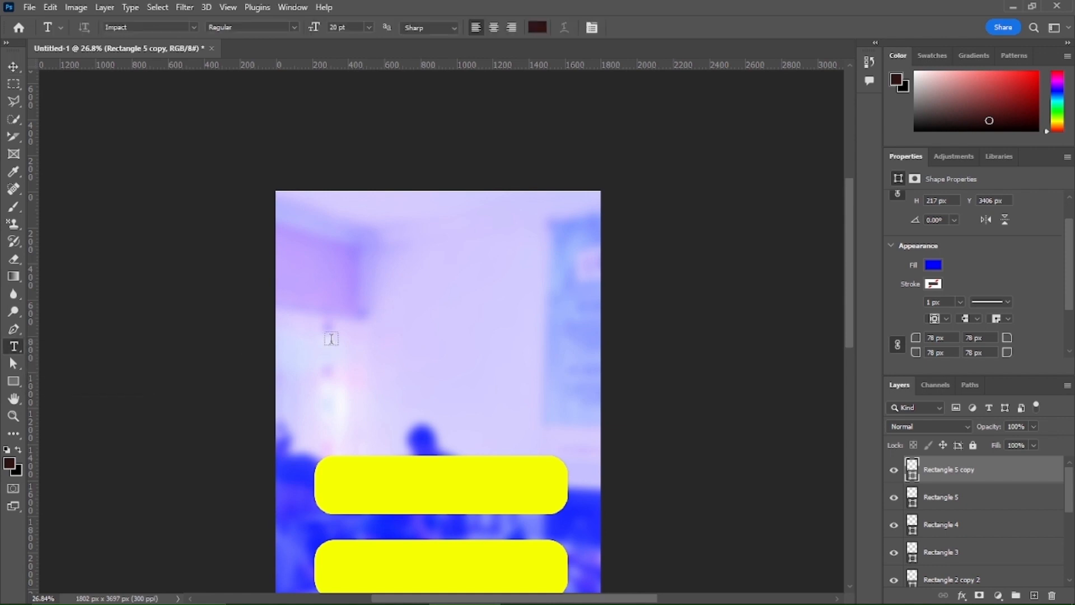
click(331, 339)
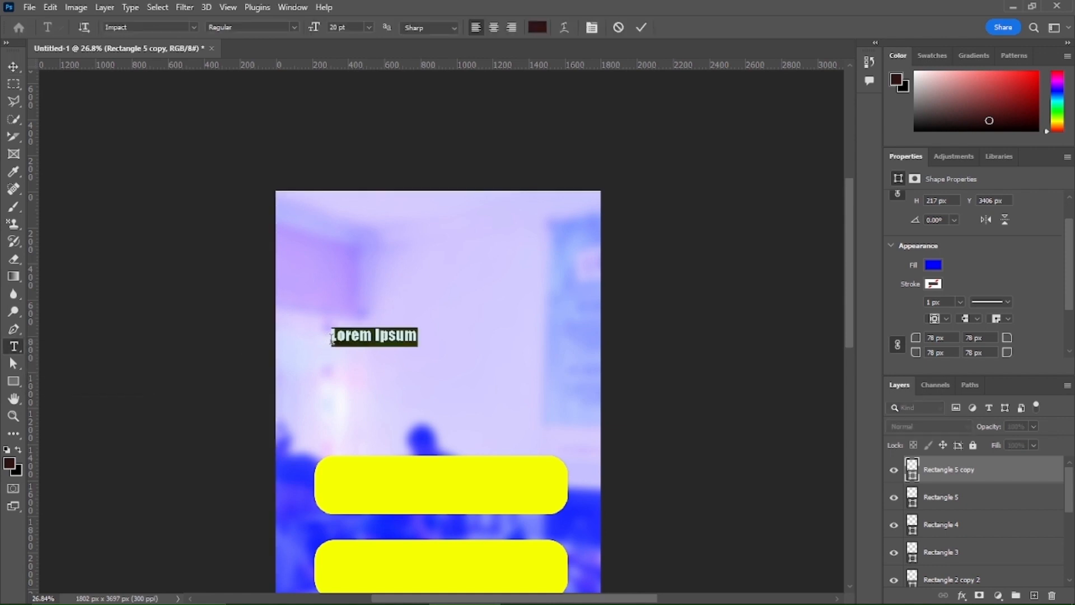
key(BackSpace)
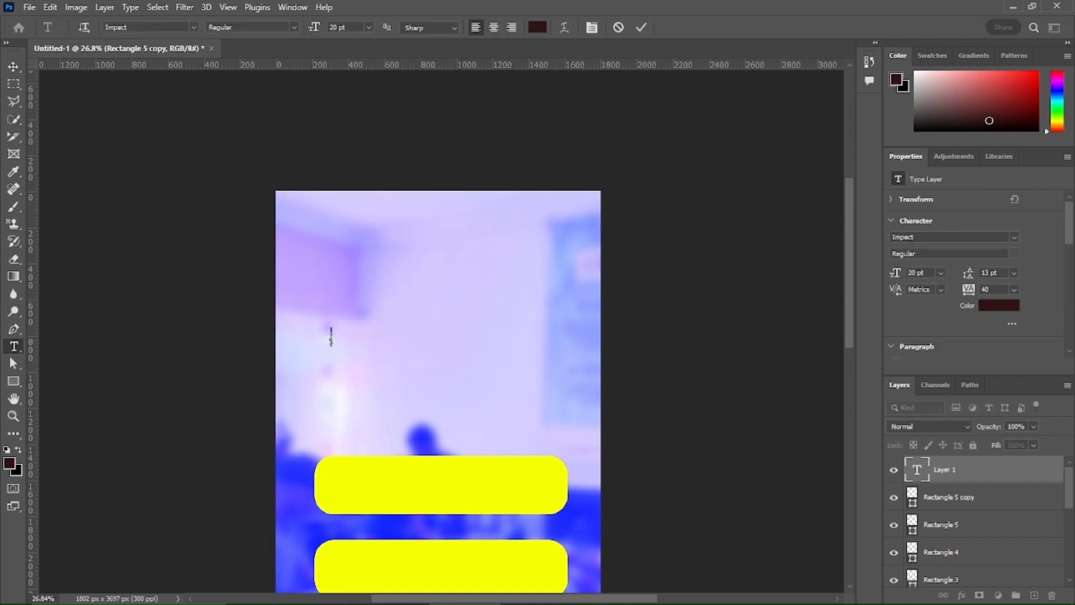
text(10)
key(BackSpace)
text(ogin)
text(Now!)
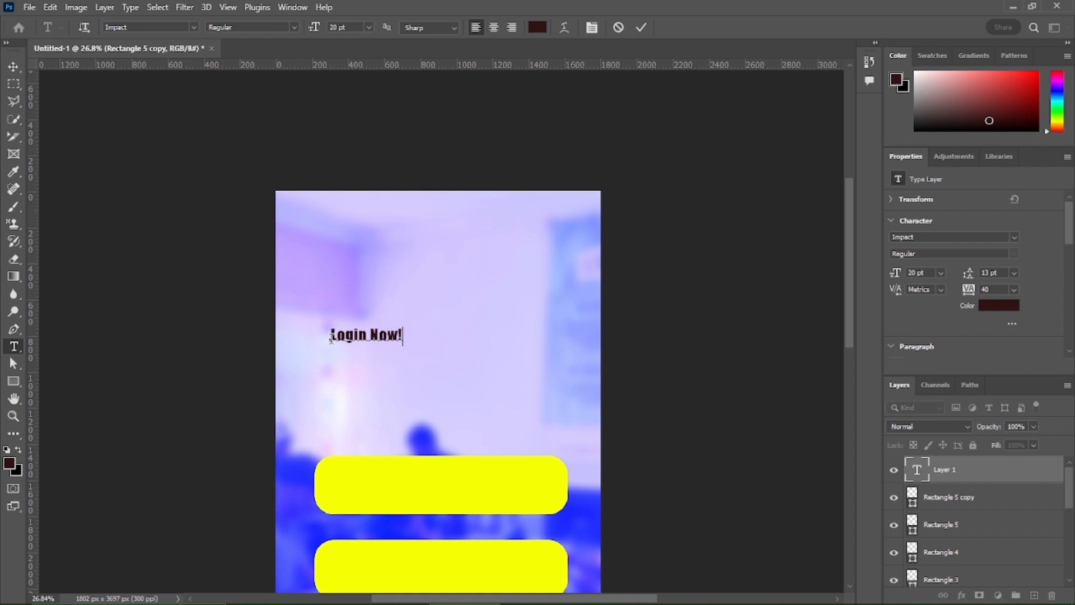
Scale the "Login Now!" heading up to about 290% (57.9 pt) and centre it horizontally above the yellow bars.
click(643, 27)
click(14, 66)
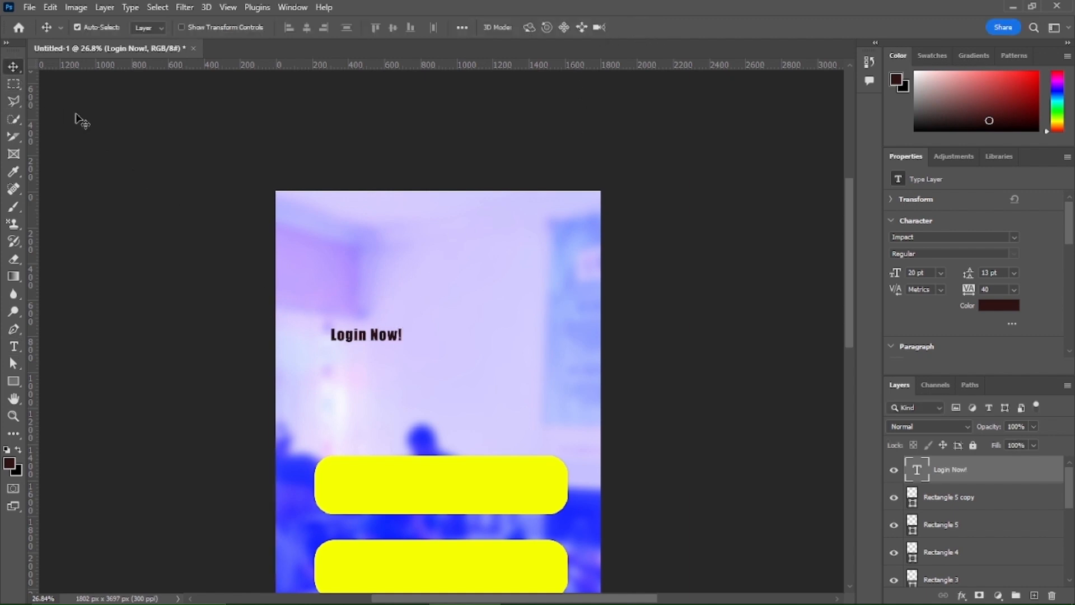
key(ctrl)
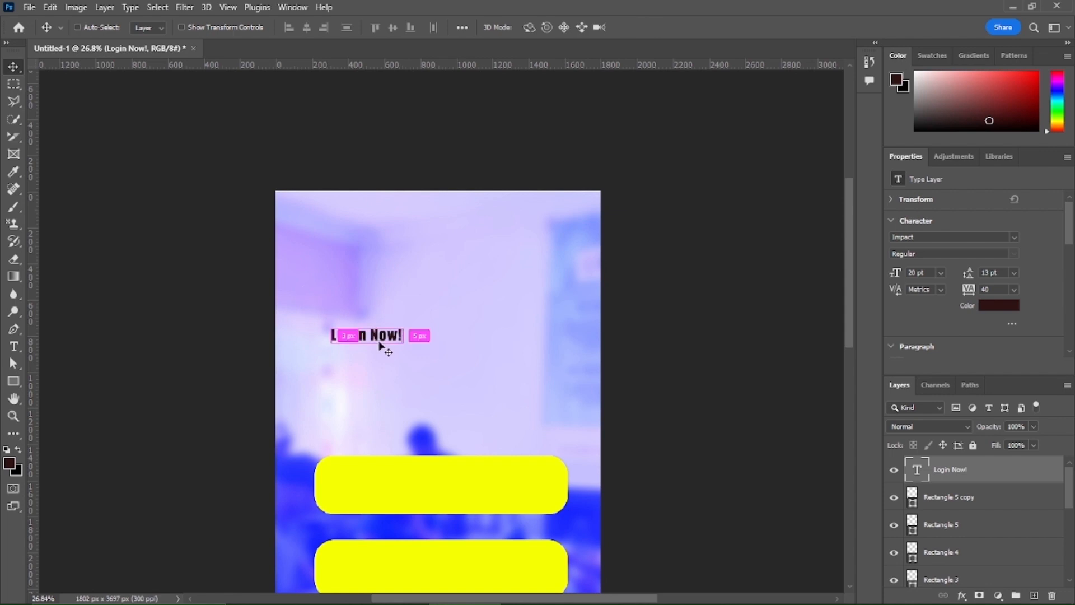
key(ctrl+t)
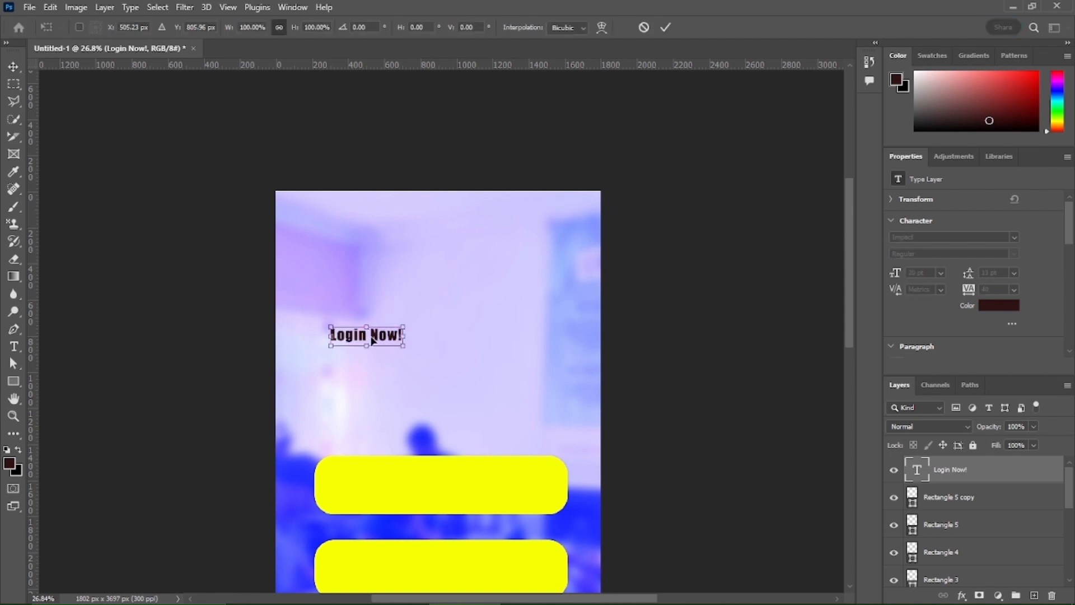
drag(372, 340, 431, 344)
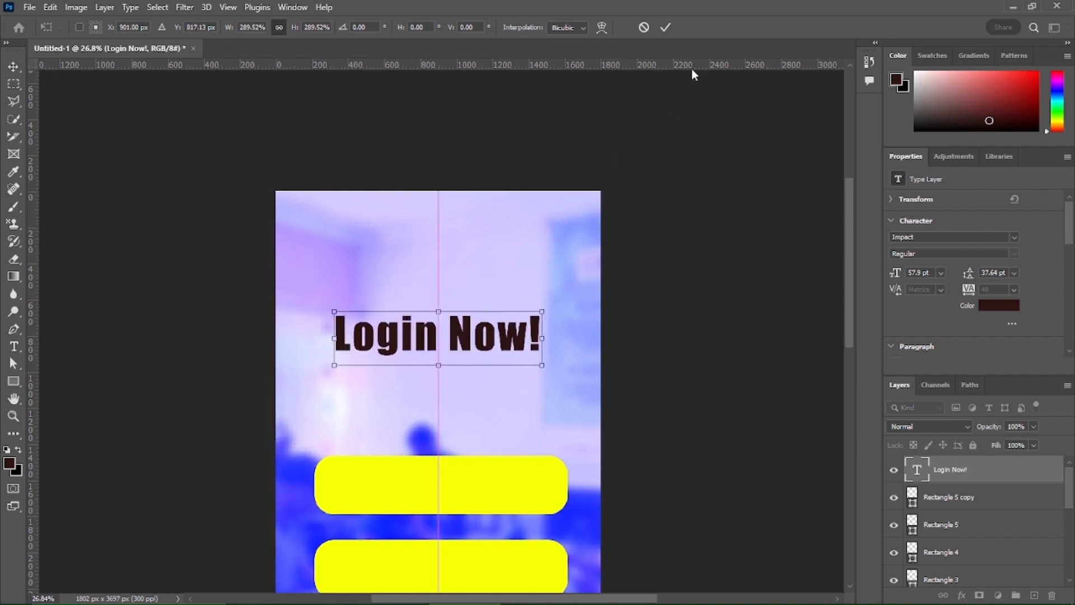
click(666, 28)
Change the "Login Now!" heading's text color to bright blue 0c00ff.
scroll(955, 475, down, 5)
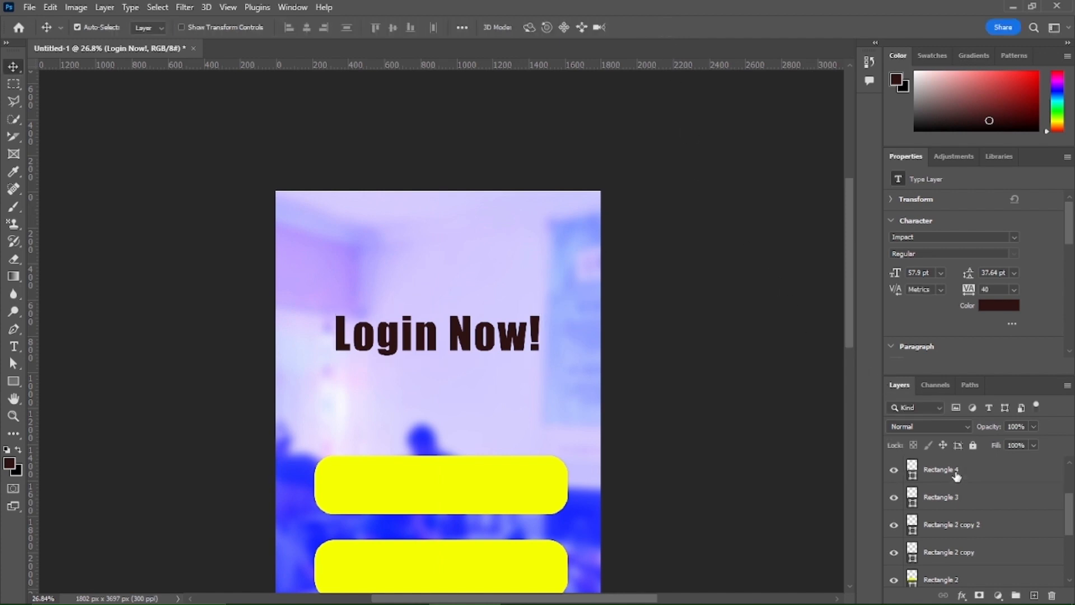
click(1004, 307)
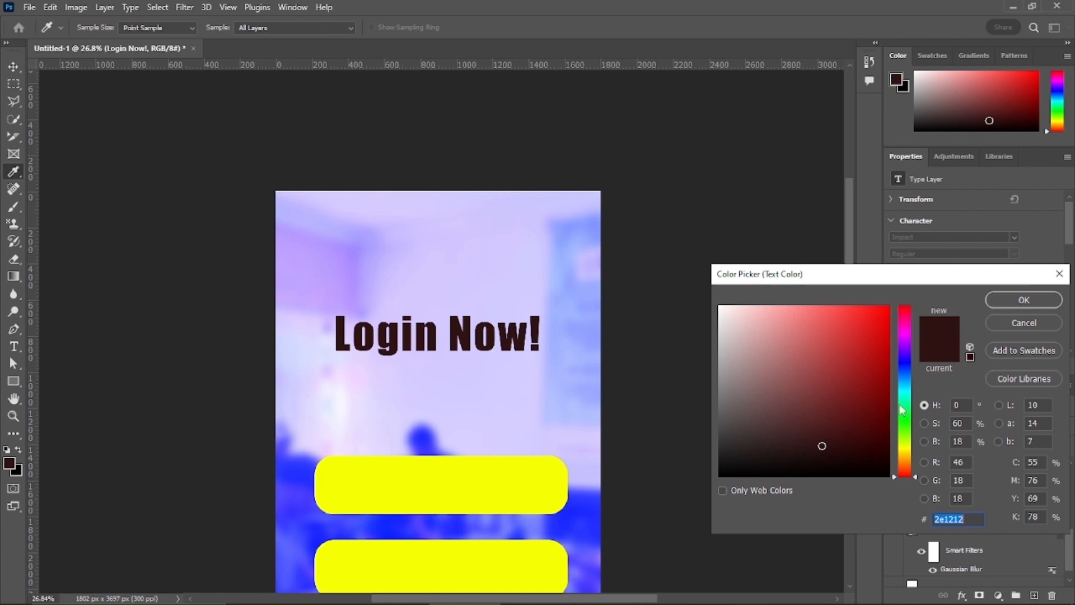
click(908, 361)
click(888, 306)
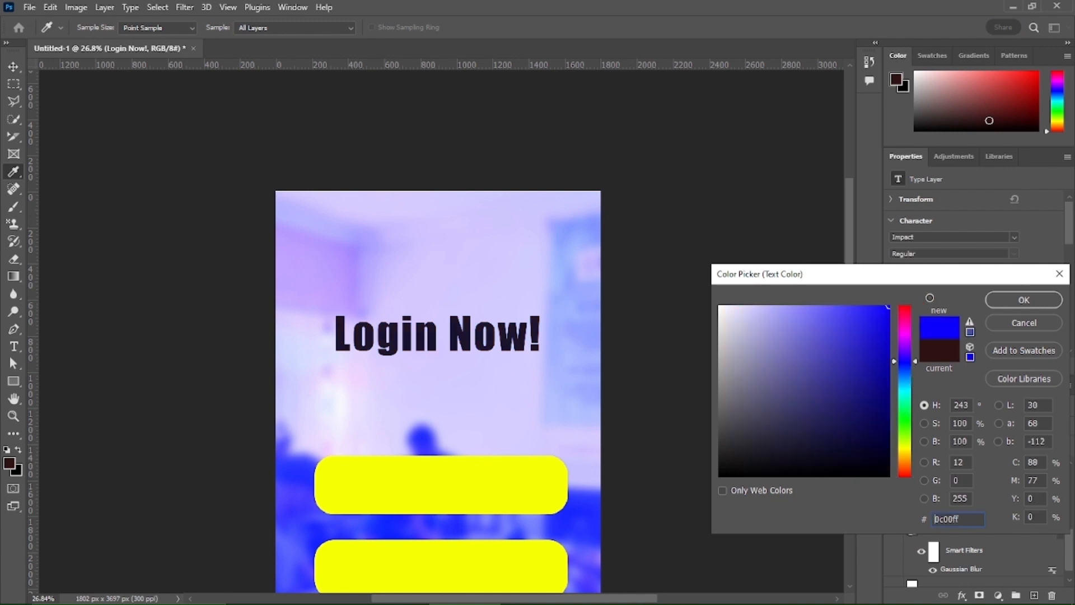
click(1014, 302)
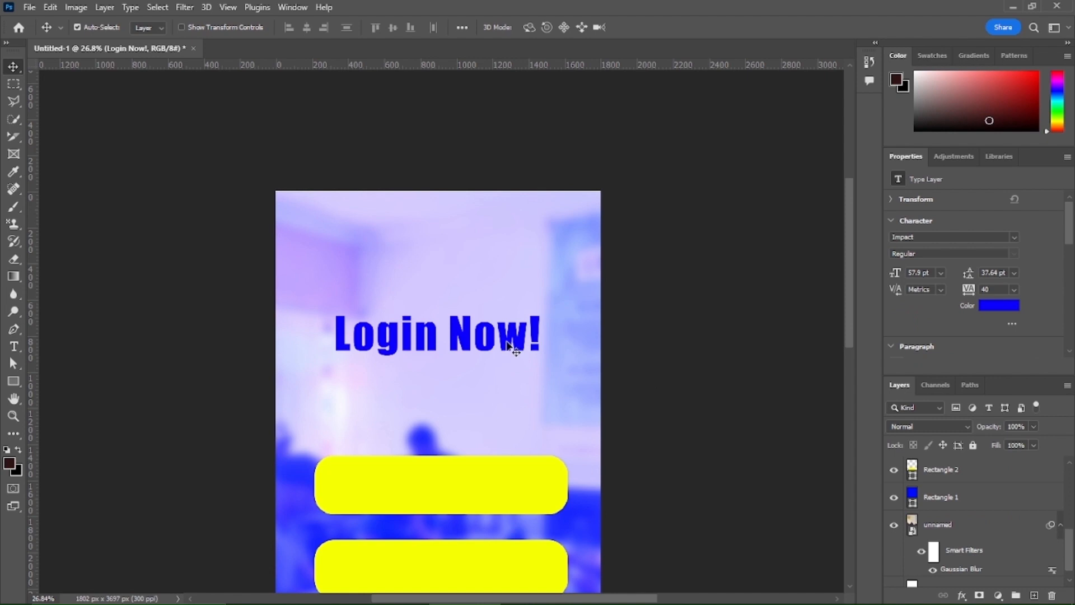
Duplicate the heading directly below itself and change the copy's text to "We are happy to have you with us".
drag(509, 346, 507, 389)
double_click(507, 384)
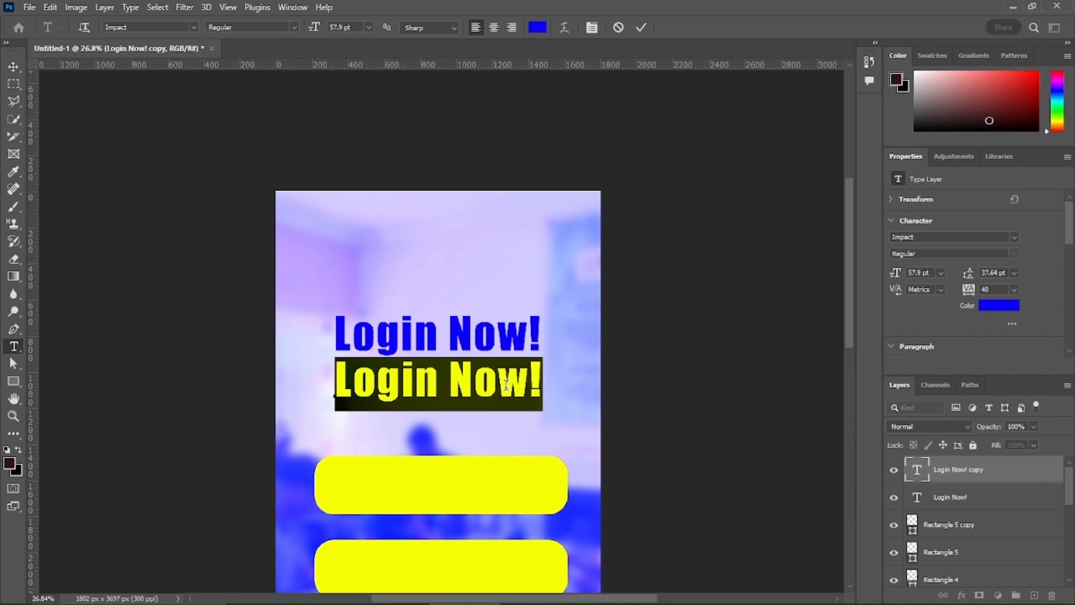
key(BackSpace)
text(W)
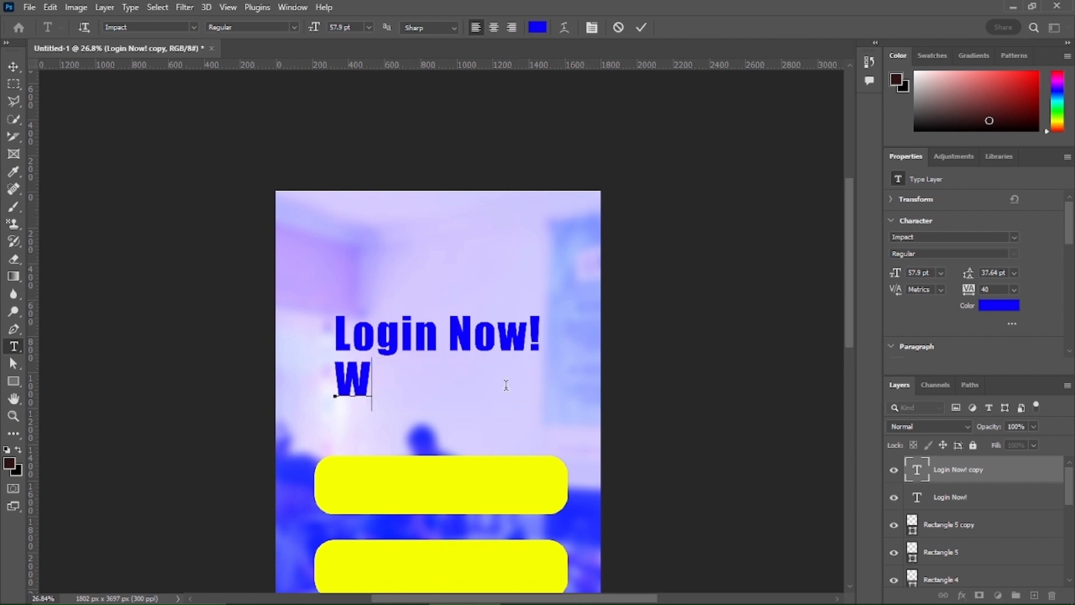
text(e are )
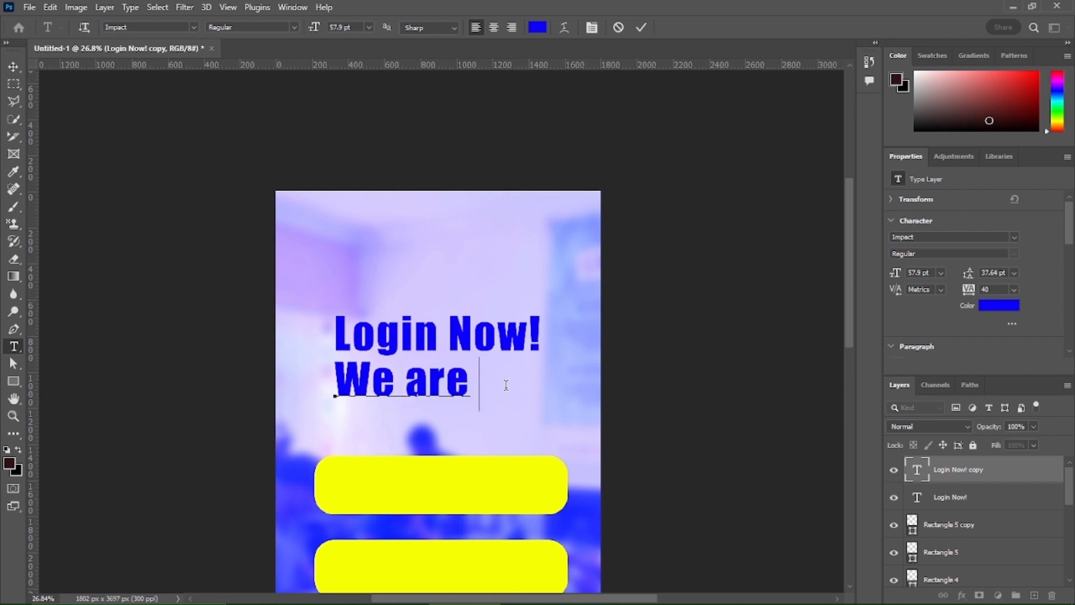
text(happy)
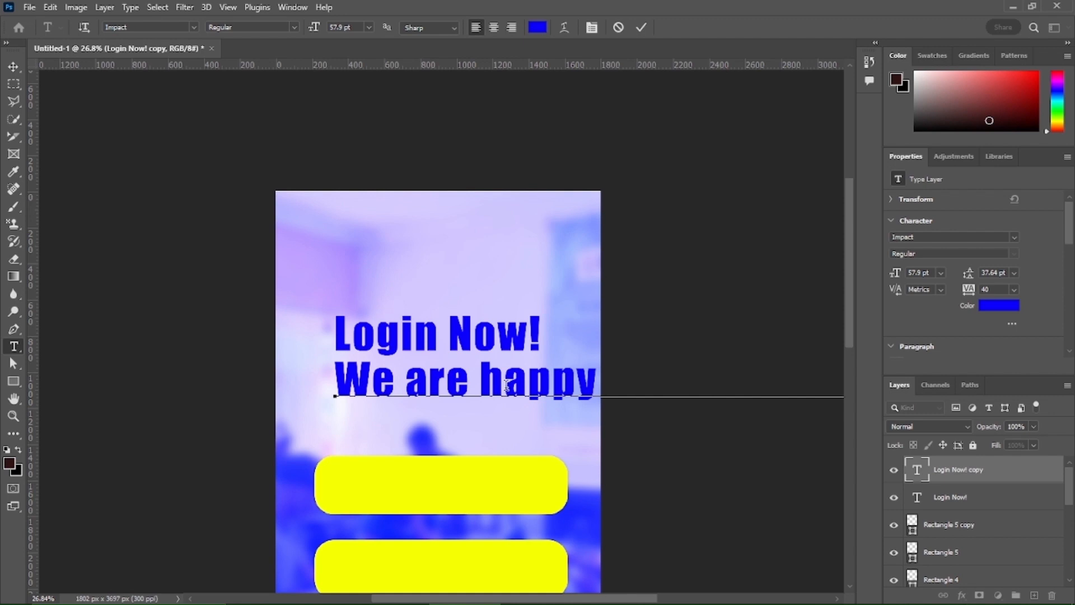
click(641, 27)
Scale the "We are happy to have you with us" line down to about 37% (21.69 pt) and centre it just under the heading.
key(v)
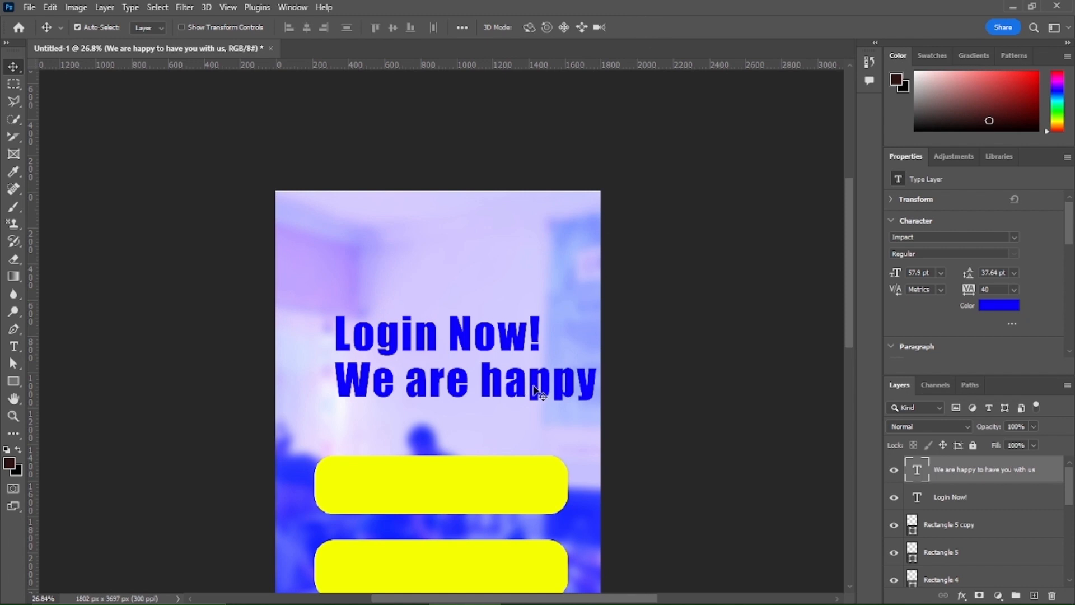
drag(540, 392, 496, 388)
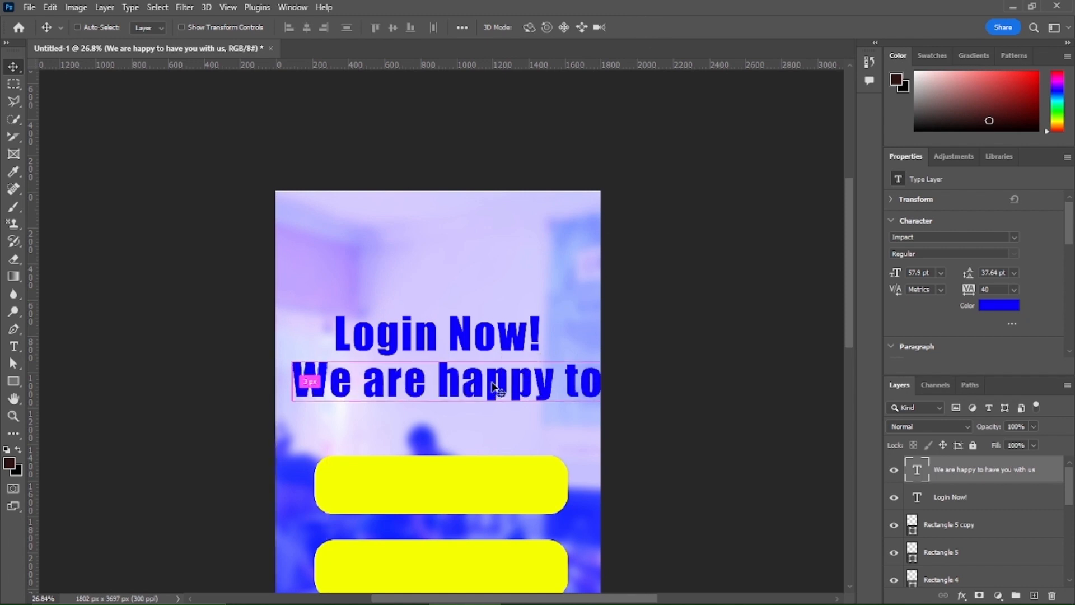
key(ctrl+t)
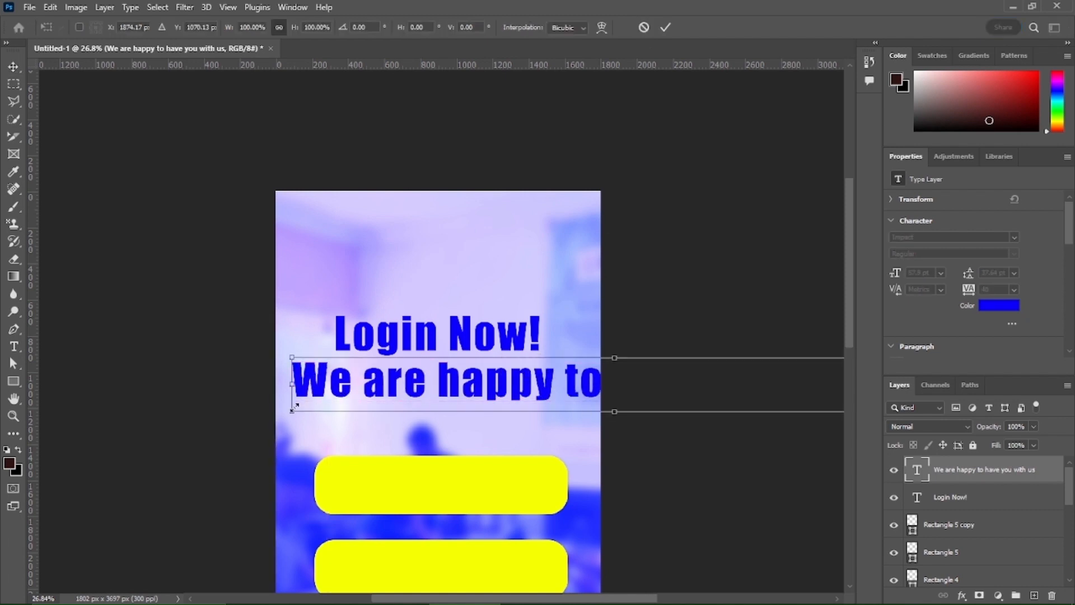
drag(292, 409, 482, 395)
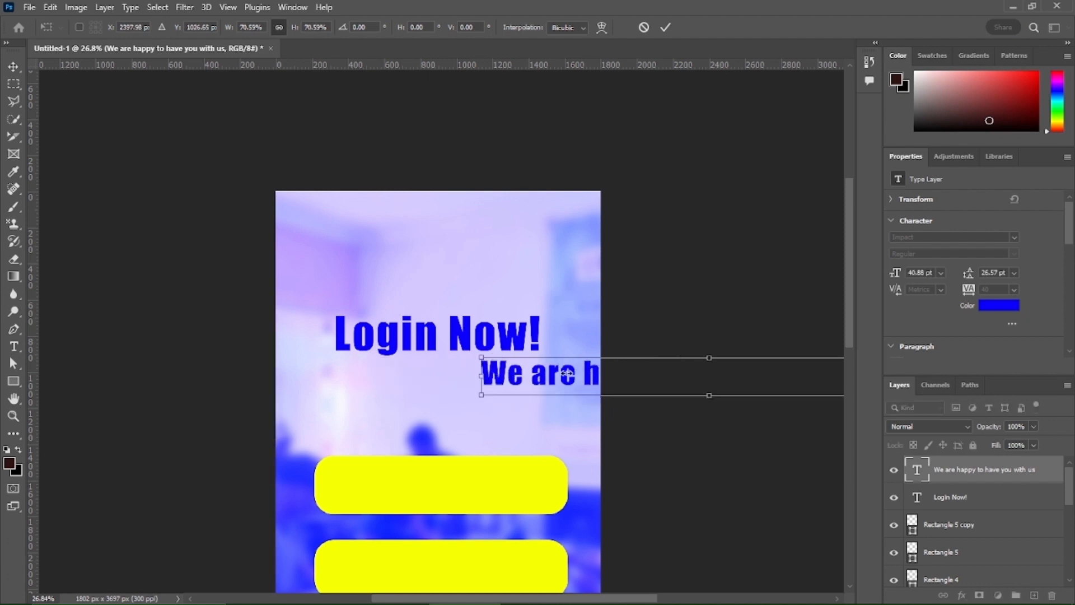
drag(566, 373, 403, 390)
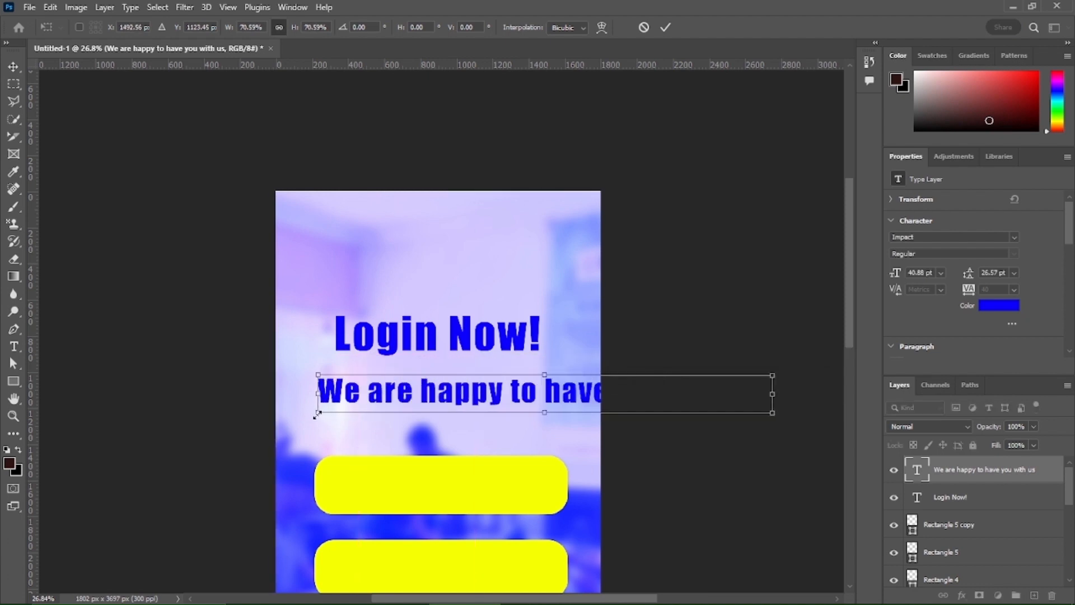
drag(317, 414, 394, 383)
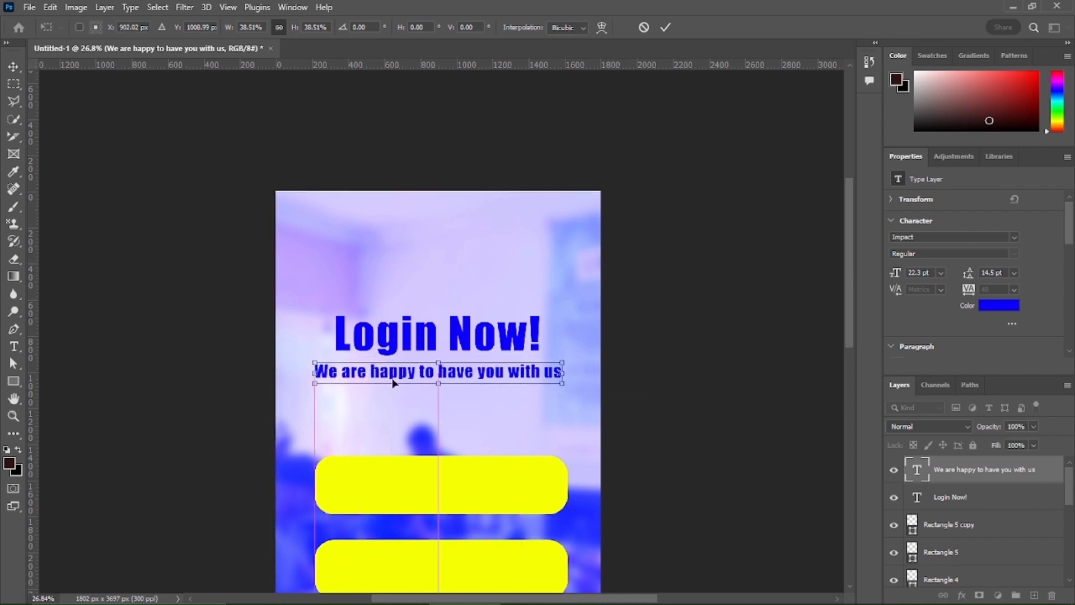
drag(562, 383, 556, 383)
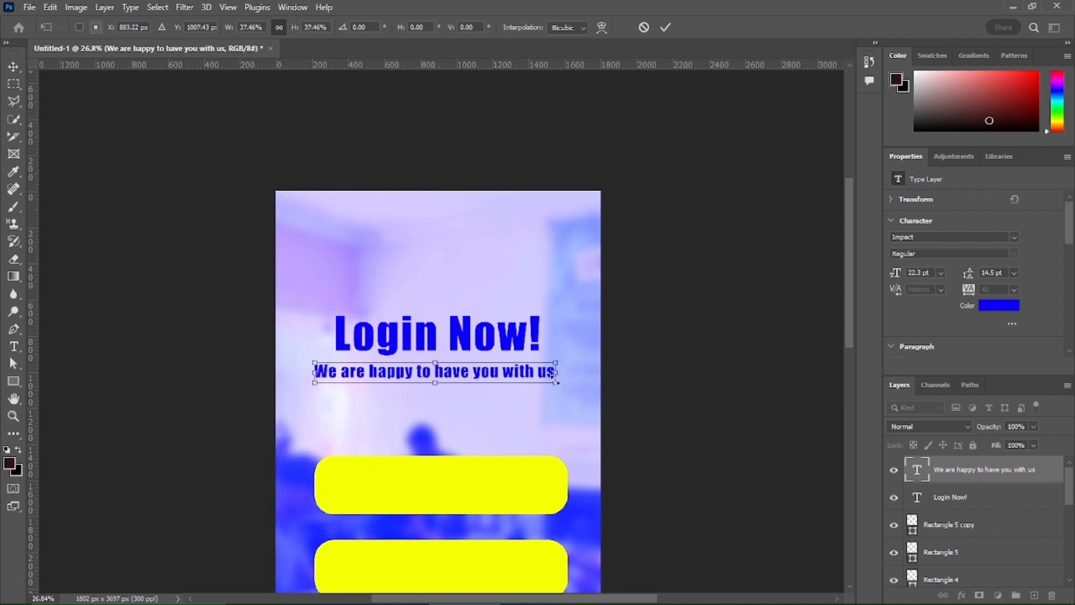
drag(489, 375, 495, 373)
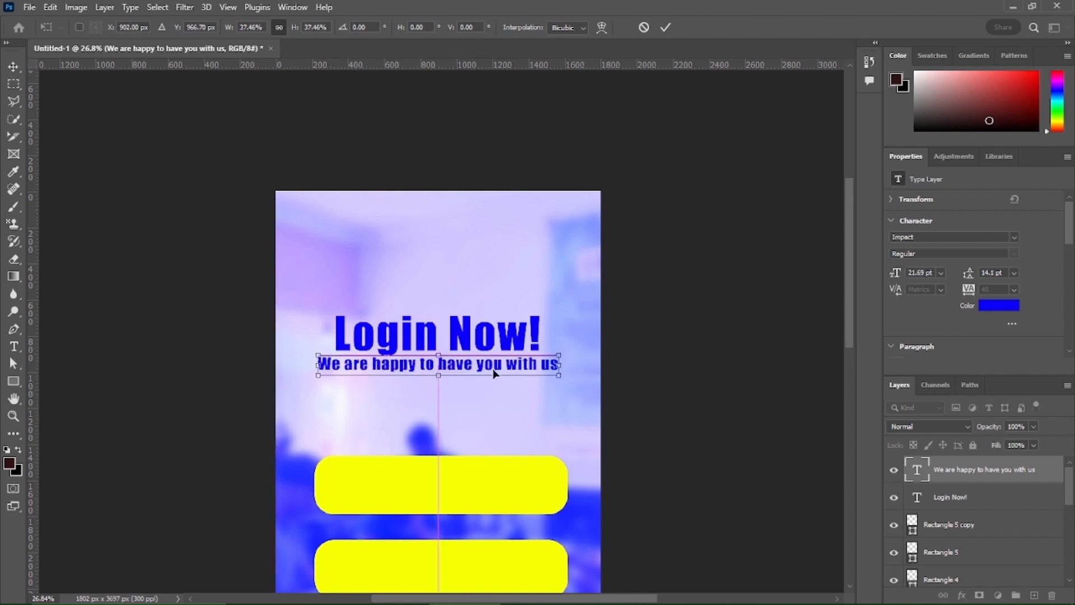
click(665, 28)
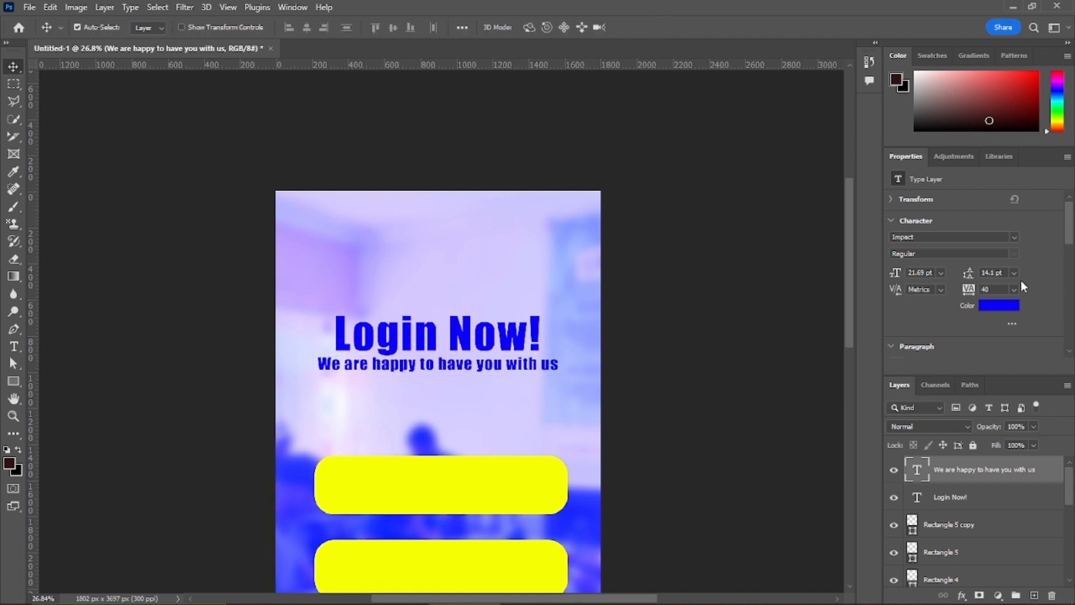
Set the font of the "We are happy to have you with us" line to Arial Bold.
click(1014, 238)
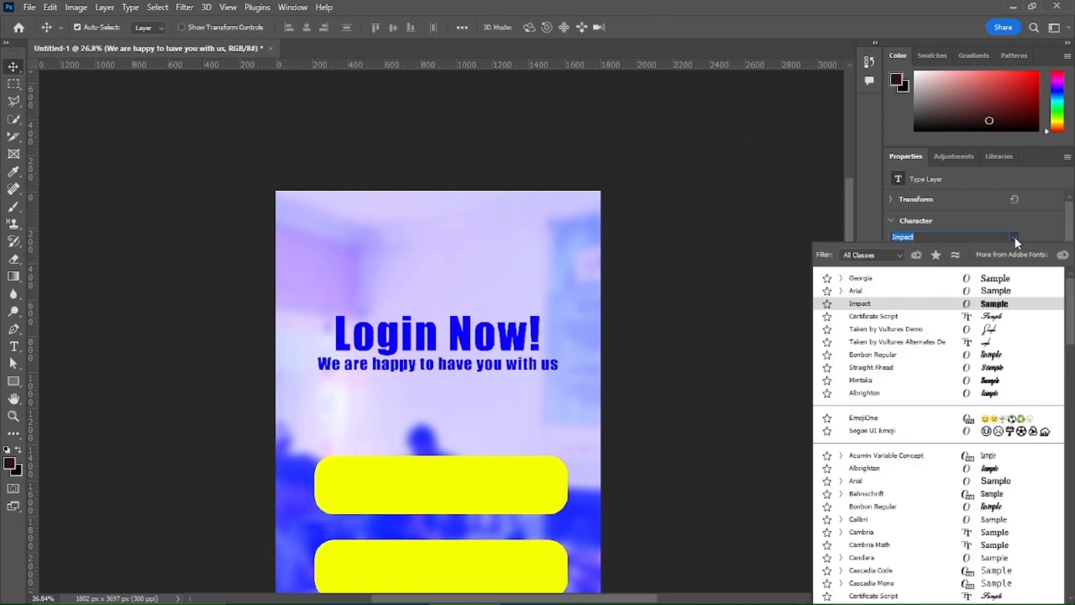
click(865, 293)
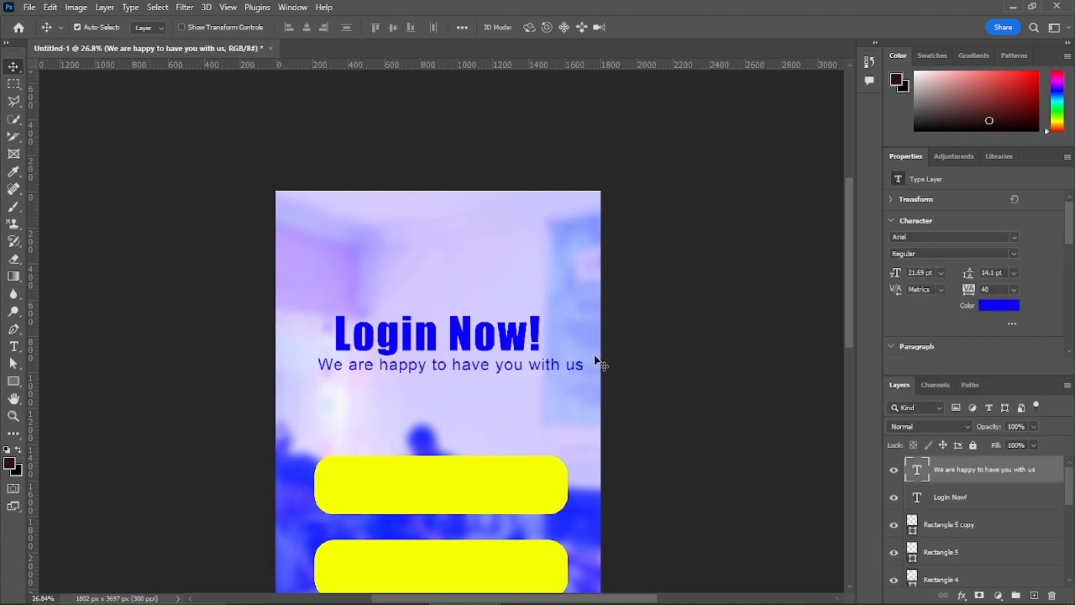
click(1014, 254)
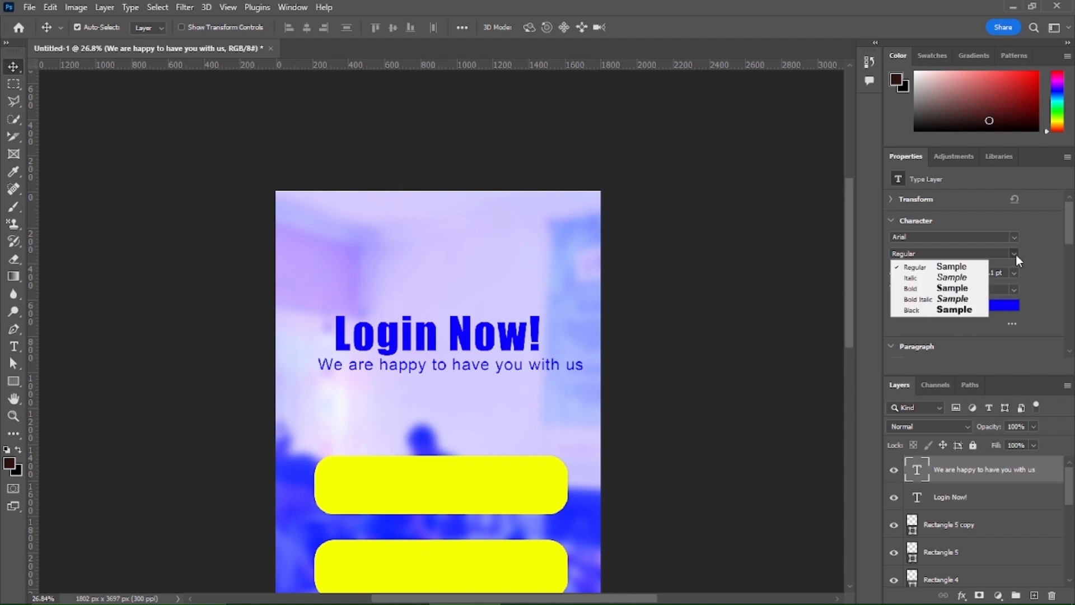
click(946, 289)
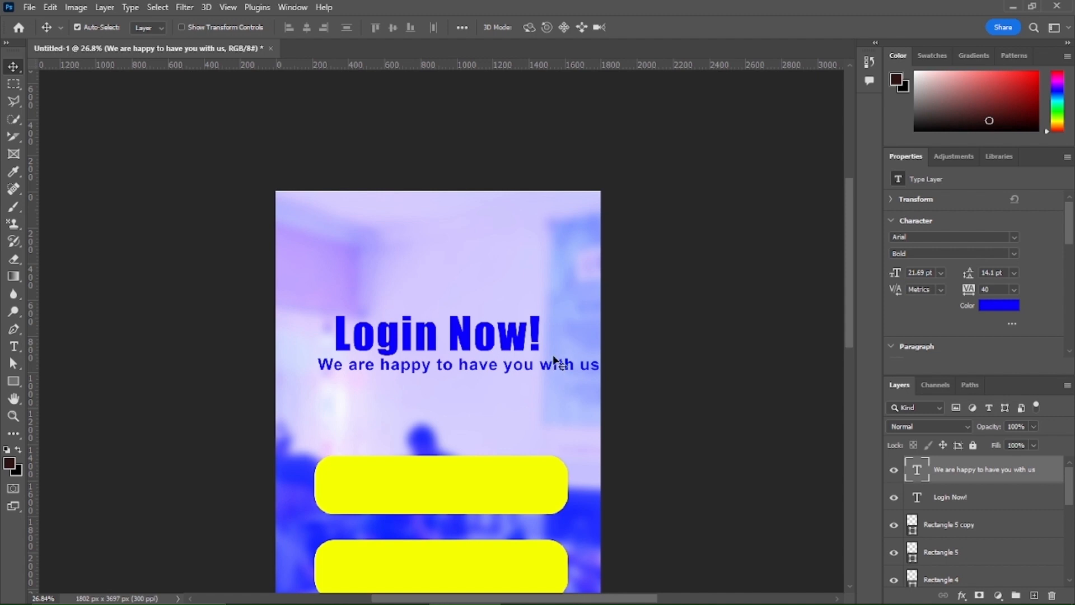
Nudge the subtitle line left until it is roughly centred on the canvas, and down to leave a small gap below the heading.
key(Left)
key(Left)
key(Left)
key(Left)
key(Left)
key(Left)
key(Left)
key(Left)
key(Left)
key(Left)
key(Left)
key(Left)
key(Left)
key(Left)
key(Left)
key(Left)
key(Left)
key(Left)
key(Left)
key(Left)
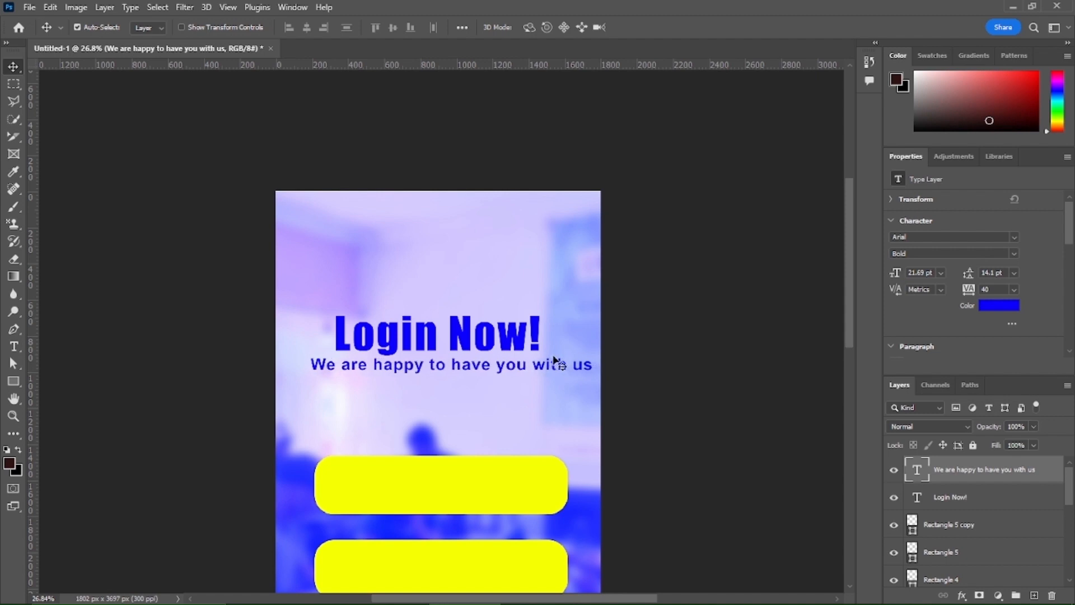
key(Left)
key(Left)
key(Left)
key(Left)
key(Left)
key(Left)
key(Left)
key(Left)
key(Left)
key(Left)
key(Left)
key(Left)
key(Left)
key(Left)
key(Left)
key(Left)
key(Left)
key(Left)
key(Left)
key(Left)
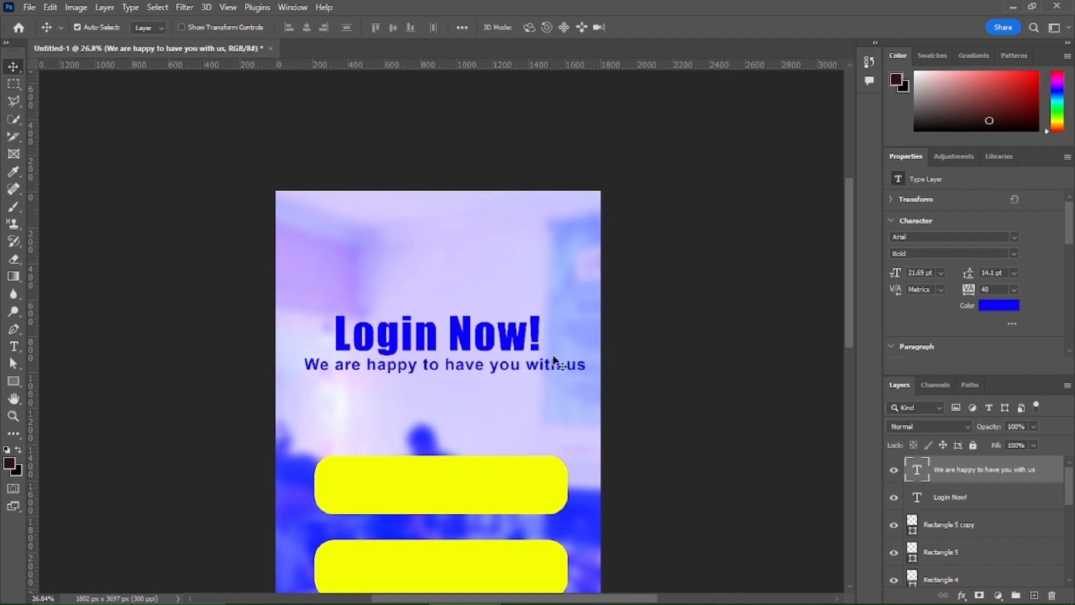
key(Left)
key(Left)
key(Left)
key(Left)
key(Left)
key(Left)
key(Left)
key(Left)
key(Left)
key(Left)
key(Left)
key(Left)
key(Left)
key(Left)
key(Left)
key(Left)
key(Left)
key(Left)
key(Left)
key(Left)
key(Down)
key(Down)
key(Down)
key(Down)
key(Down)
key(Down)
key(Down)
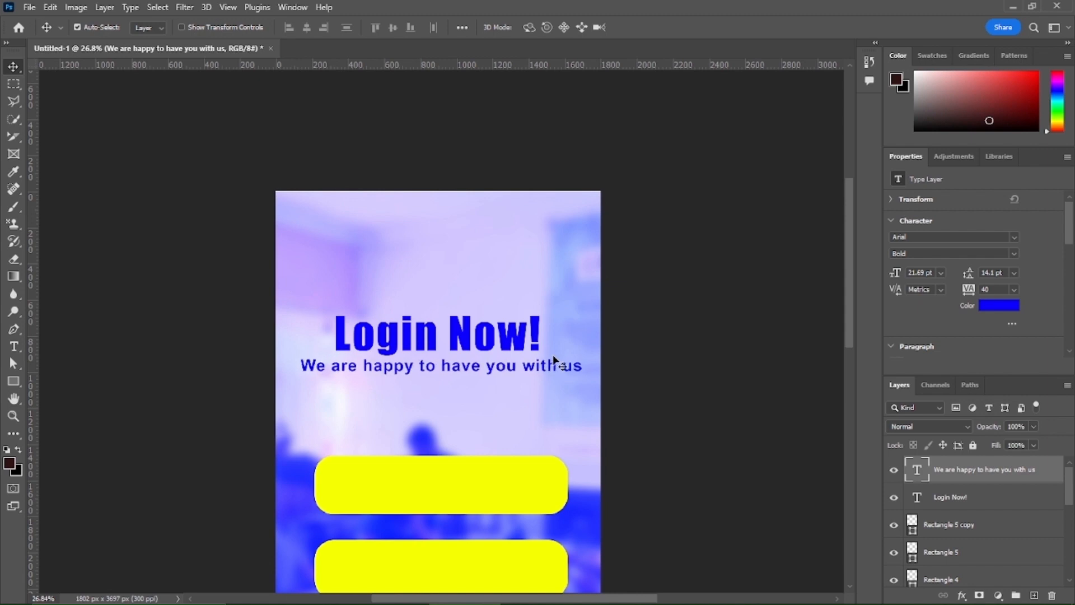
key(Down)
key(Down)
key(Down)
key(Down)
key(Down)
key(Down)
key(Down)
key(Down)
key(Down)
key(Down)
key(Down)
key(Down)
key(Down)
key(Down)
key(Down)
key(Down)
key(Down)
key(Down)
key(Down)
key(Down)
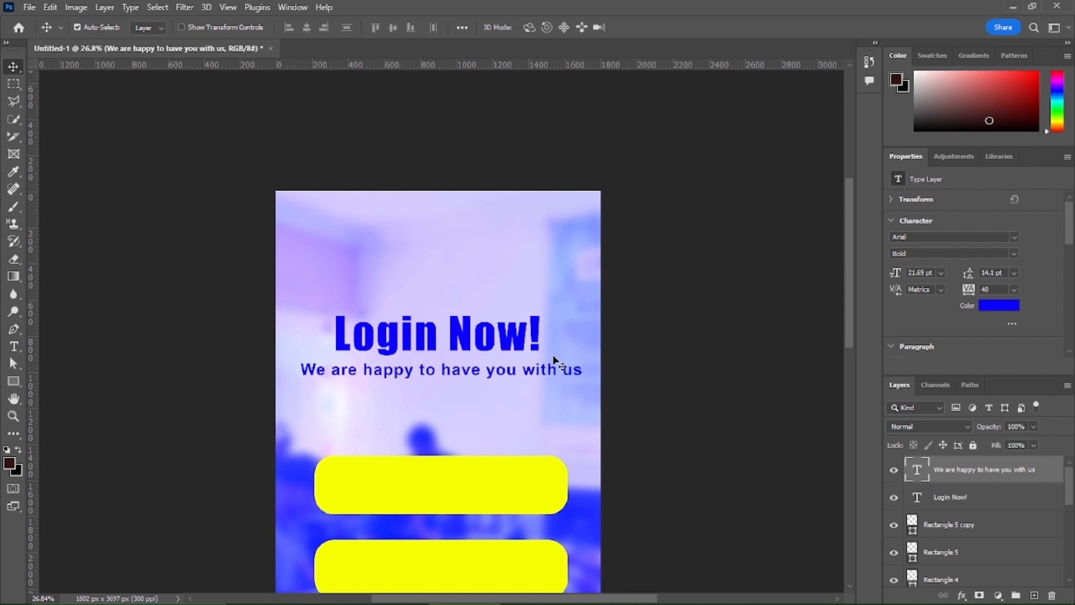
key(Down)
key(Down)
key(Down)
key(Down)
key(Down)
key(Down)
key(Down)
key(Down)
key(Down)
key(Down)
key(Down)
key(Down)
key(Down)
key(Down)
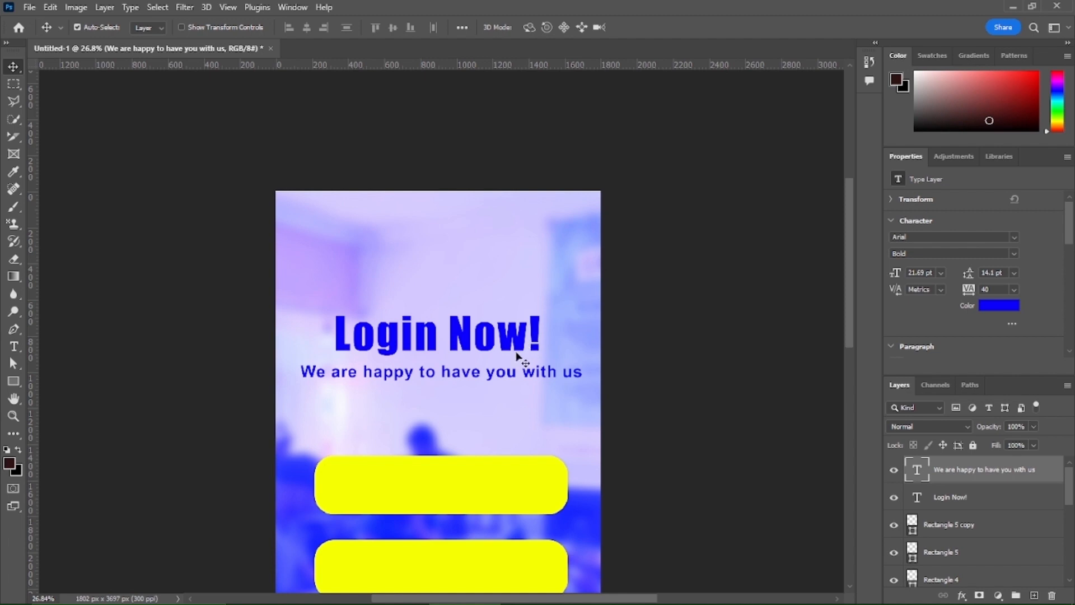
Set the font of the "Login Now!" heading to Arial Bold.
click(524, 347)
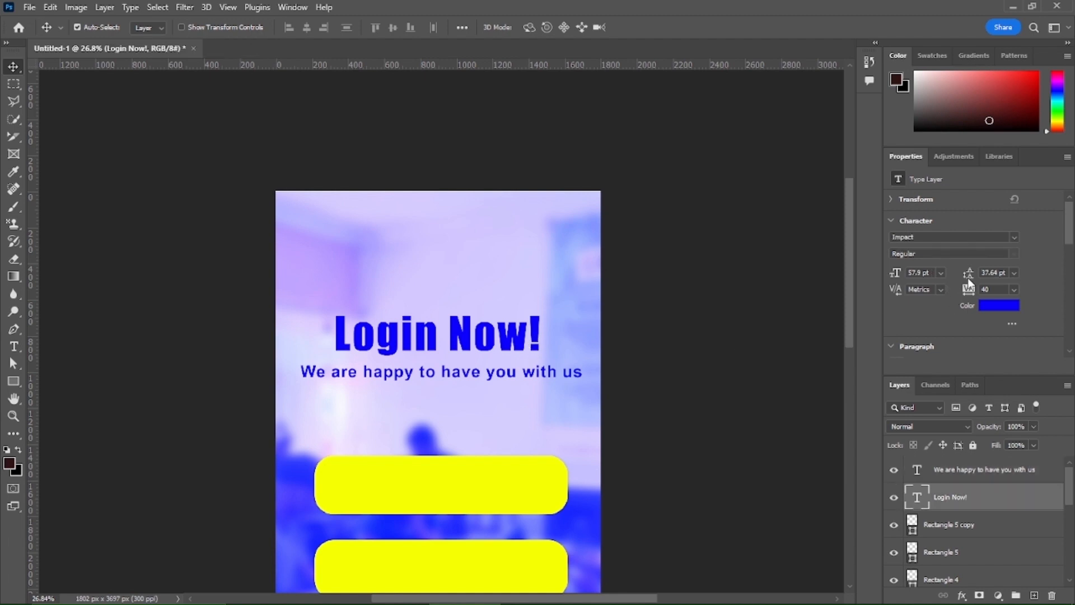
click(1013, 236)
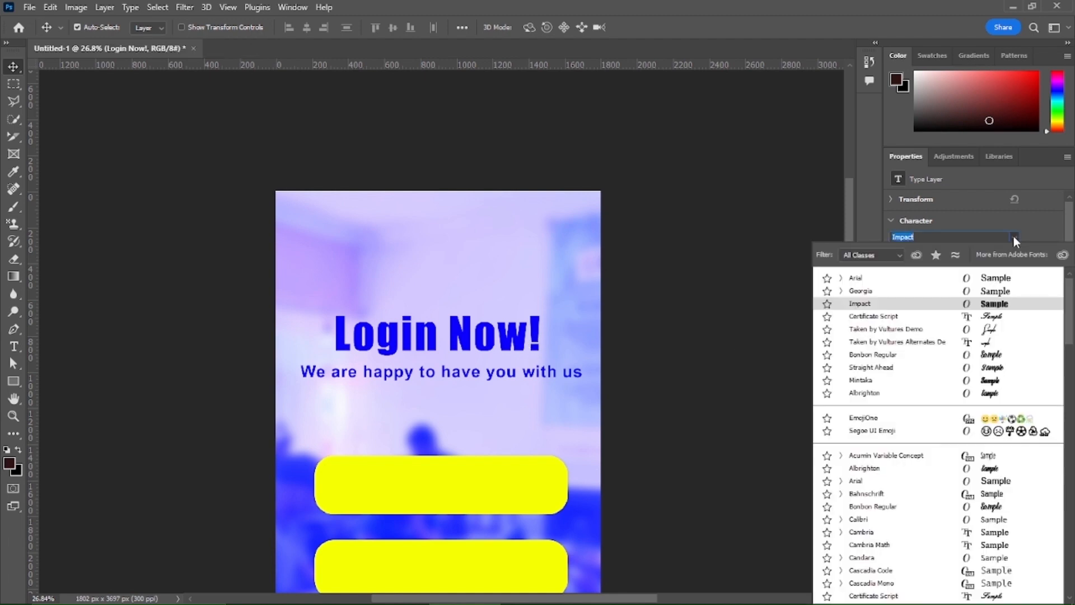
click(877, 278)
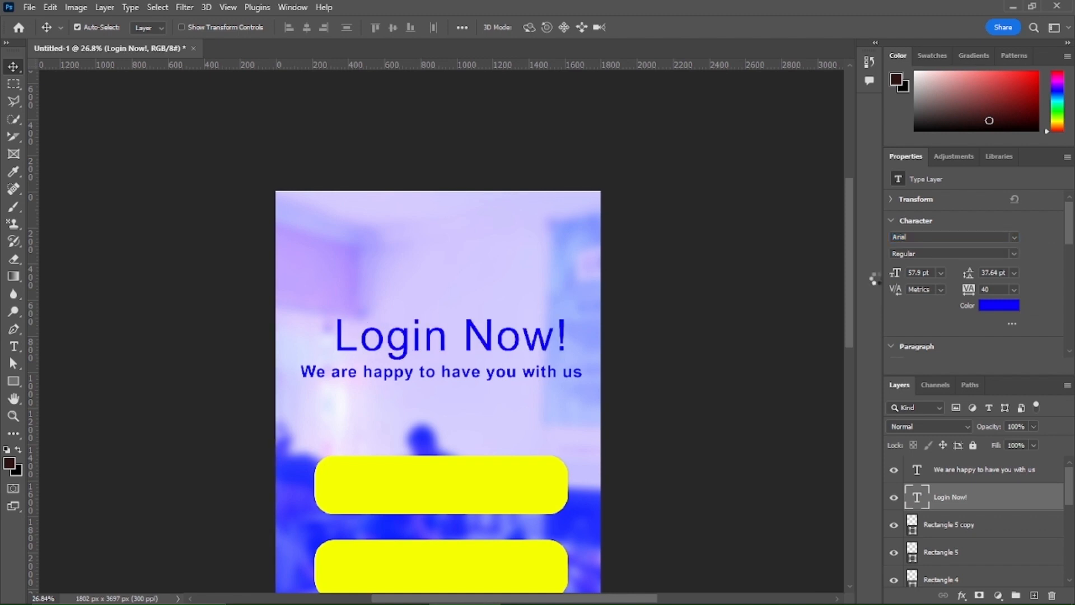
click(1011, 250)
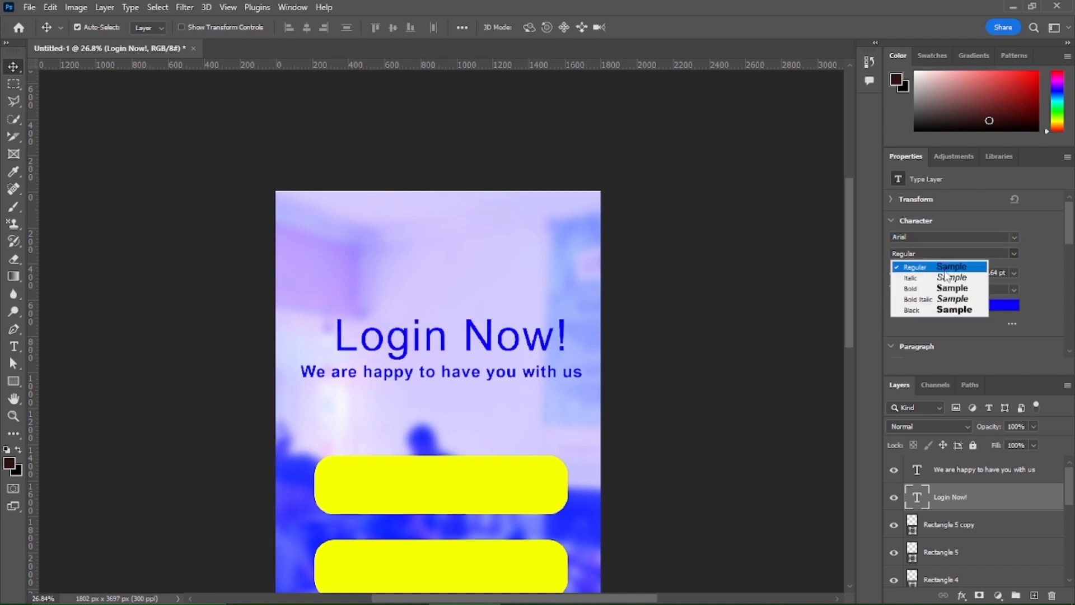
click(946, 292)
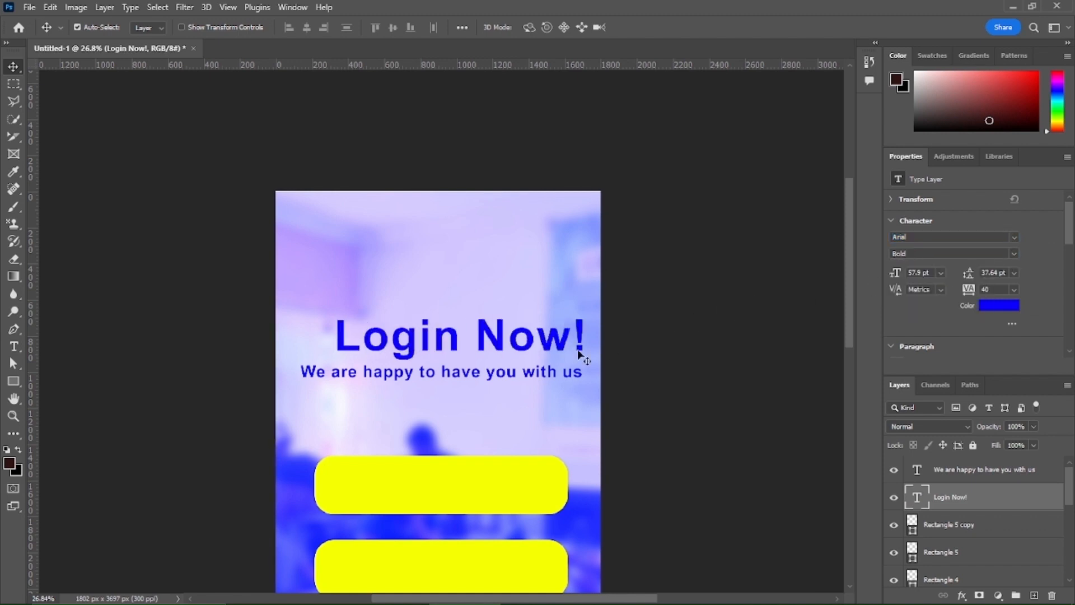
Move the "Login Now!" heading slightly left and down so it sits centred just above the subtitle line.
drag(533, 344, 523, 350)
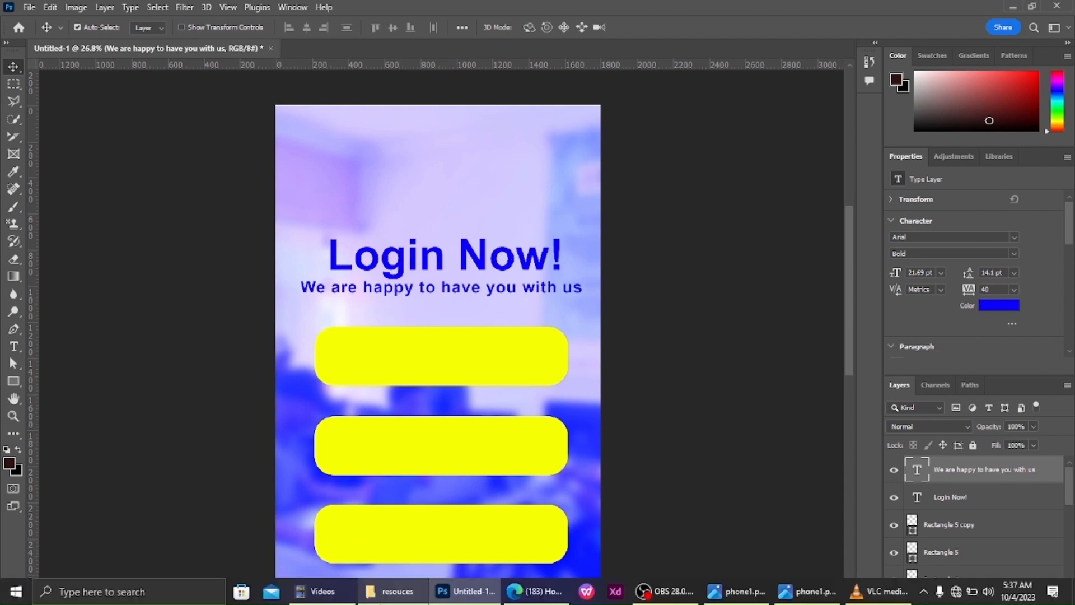
Place the "Icon - Account Large" image from the resouces folder, scale it to about 1.19%, and position it just above the heading.
click(379, 597)
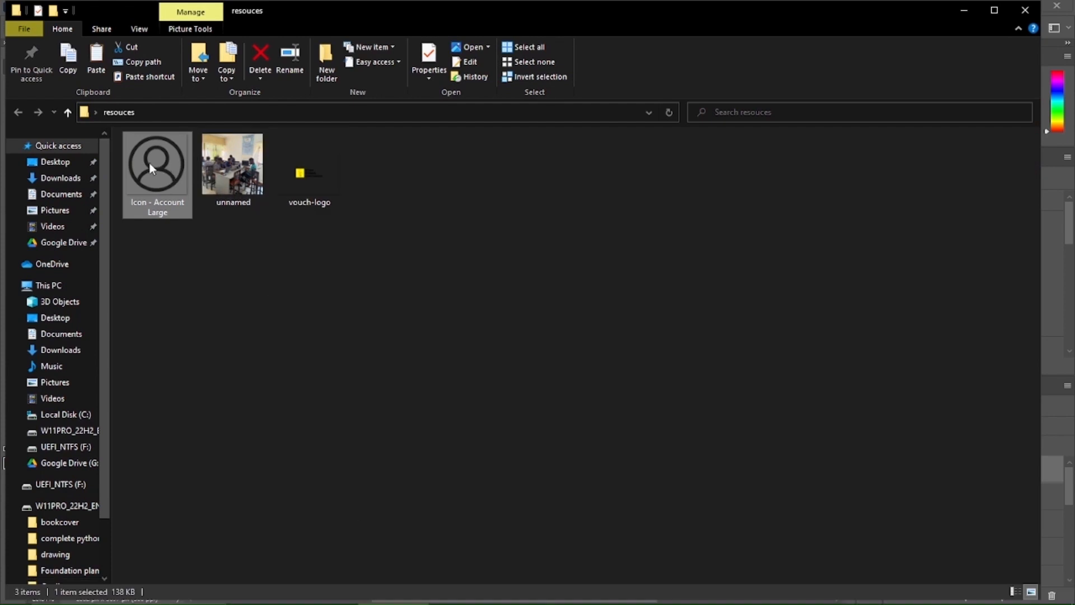
drag(151, 169, 432, 204)
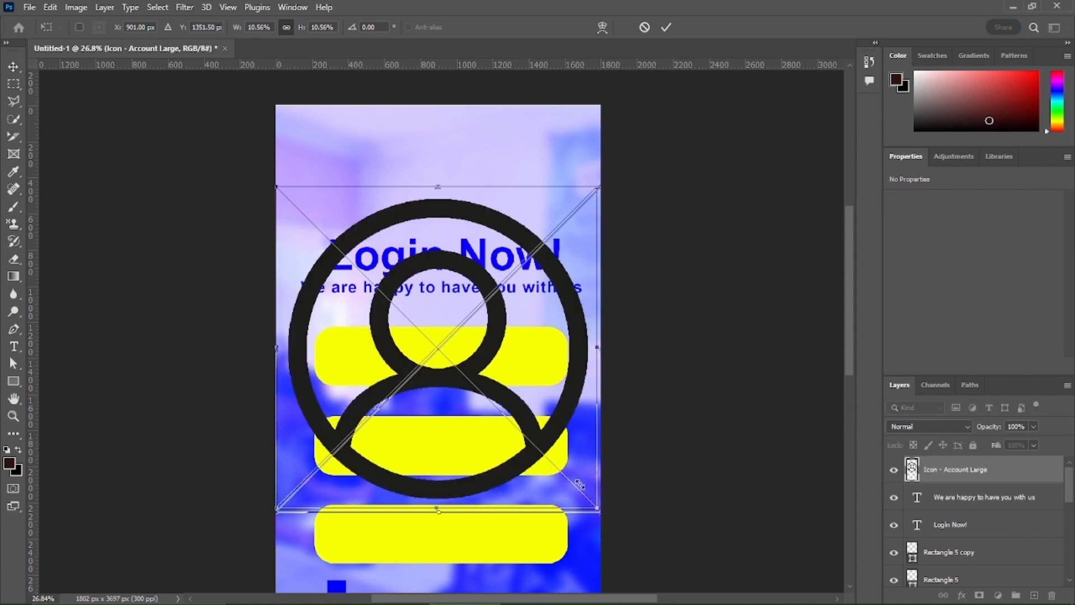
drag(600, 511, 315, 162)
drag(295, 207, 446, 229)
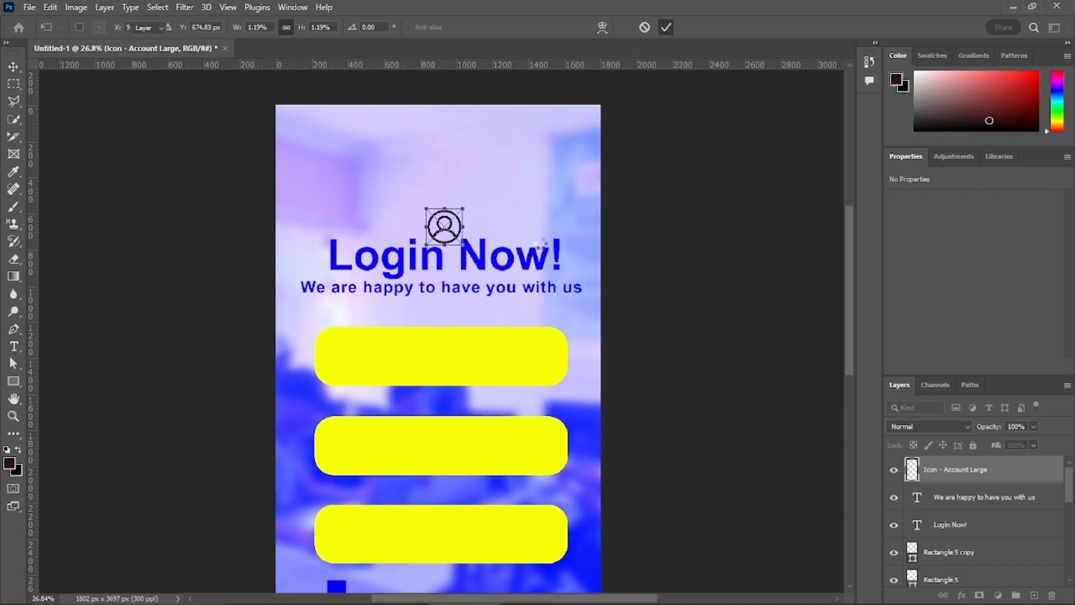
key(Return)
Nudge the account icon left and up until it is centred on the canvas with a small gap above the heading.
key(shift+Left)
key(shift+Left)
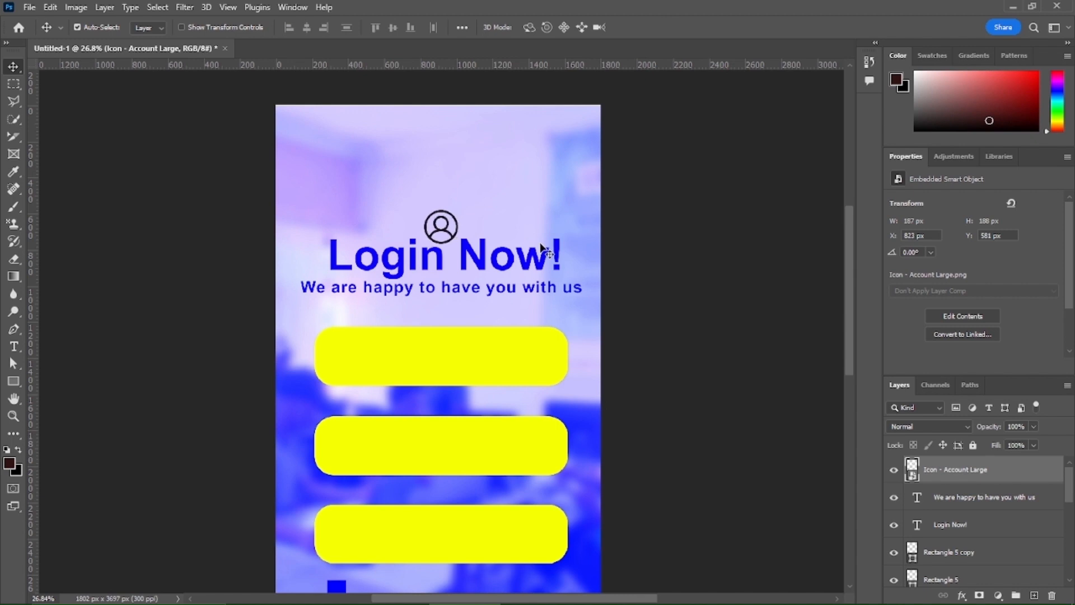
key(shift+Left)
key(shift+Up)
key(shift+Up)
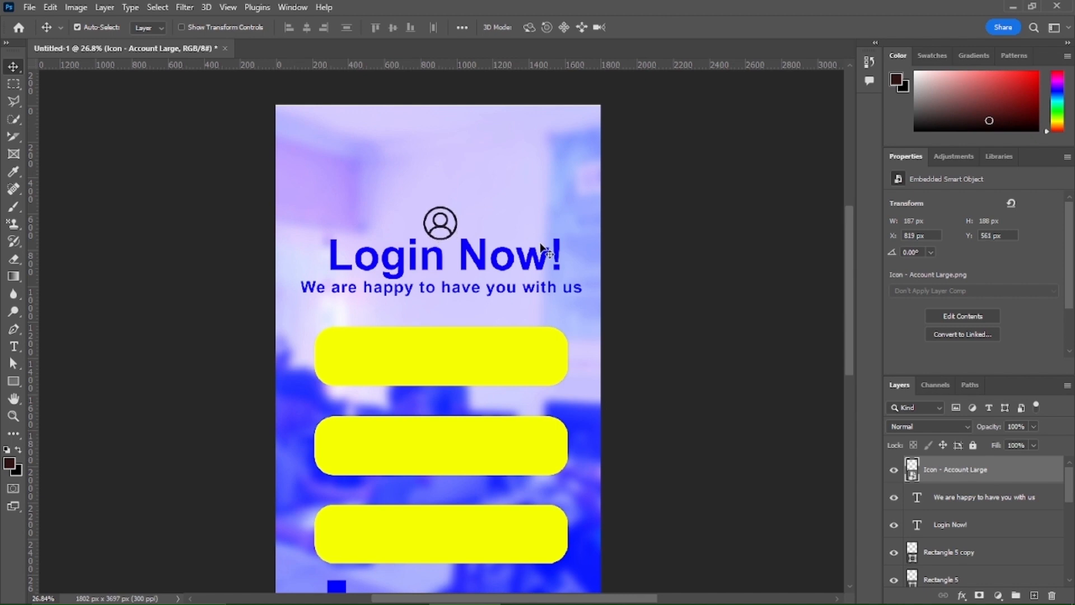
key(Left)
key(Left)
key(shift+Up)
key(shift+Up)
key(Up)
key(Up)
key(Up)
key(Up)
key(Up)
key(Up)
key(Up)
key(Up)
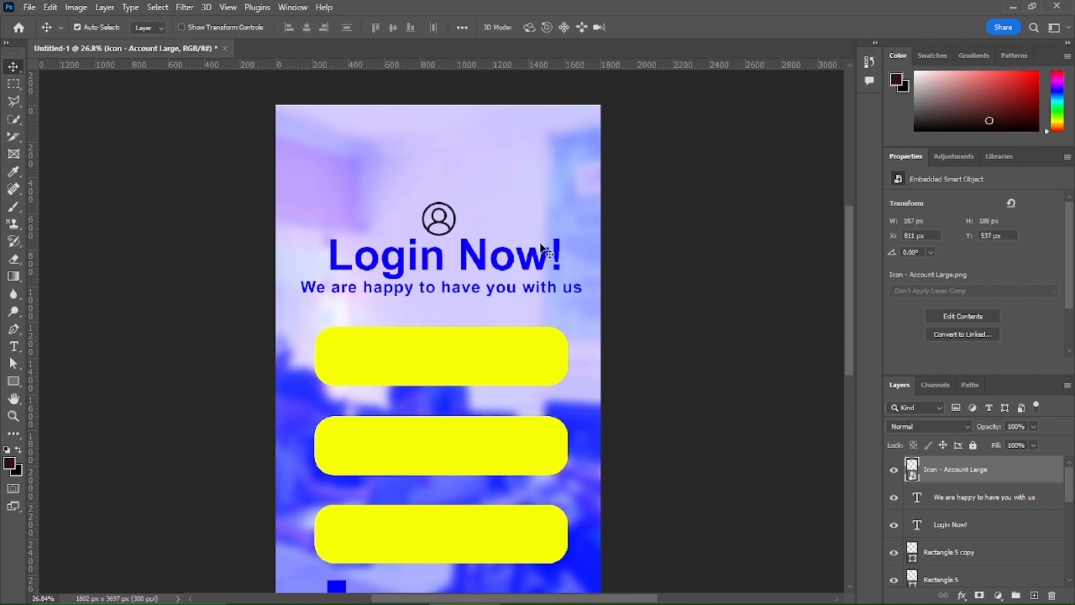
key(Down)
key(Down)
key(Down)
key(Down)
key(Down)
key(Down)
key(Down)
key(Down)
key(Down)
Duplicate the subtitle line into the first yellow field and change the copy's text to "username".
click(393, 293)
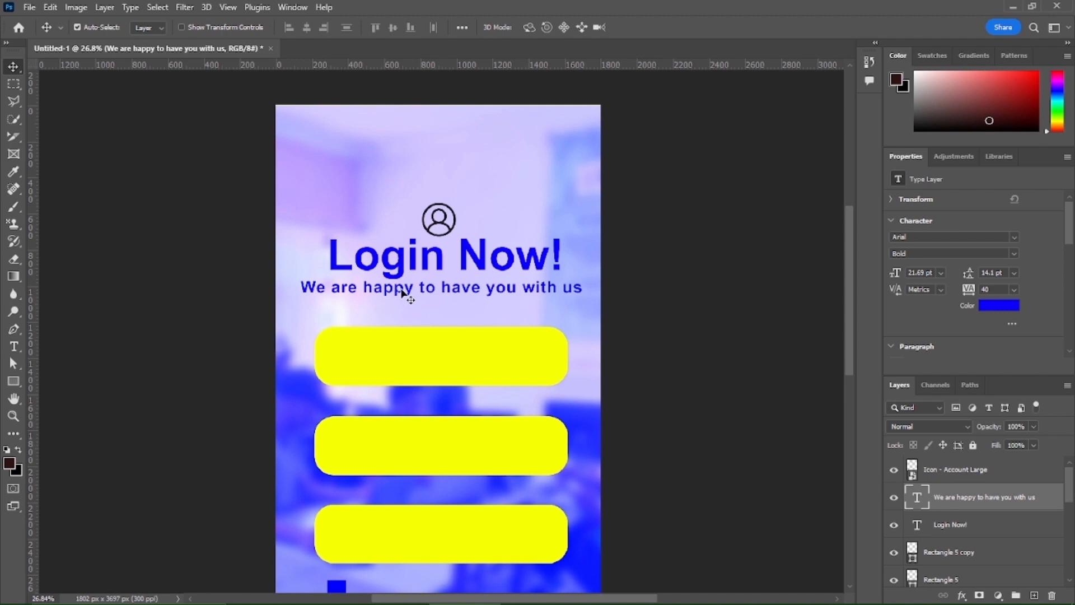
drag(403, 293, 429, 354)
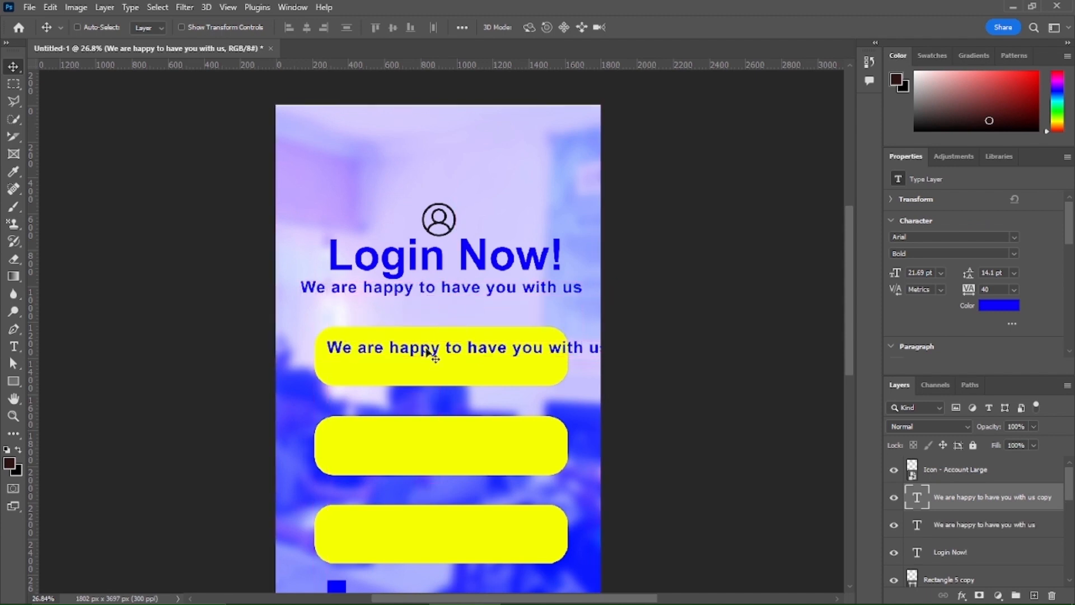
key(t)
triple_click(427, 348)
key(BackSpace)
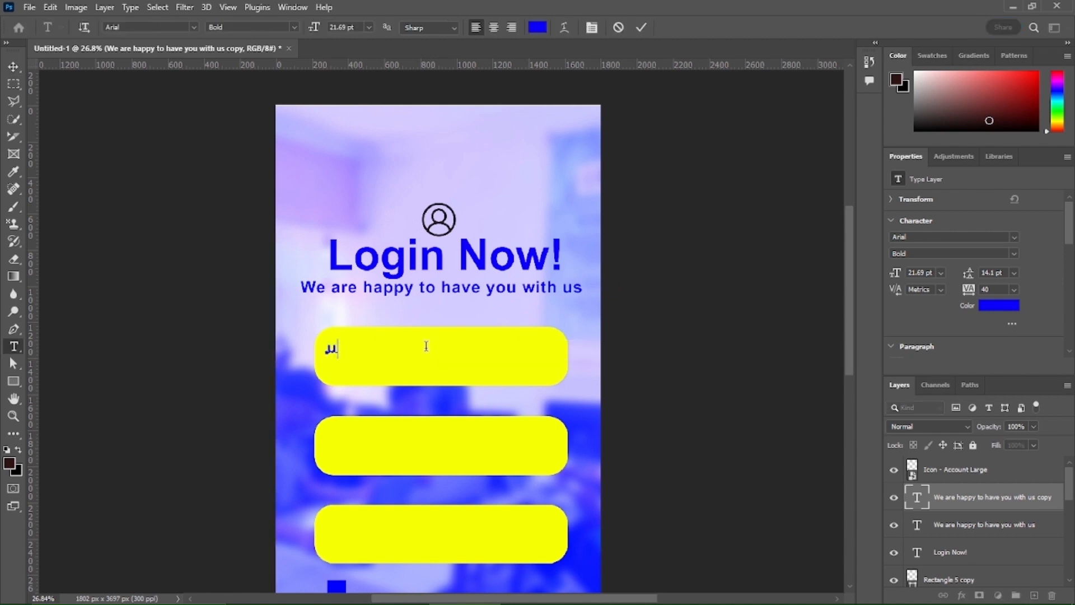
text(usernm)
key(BackSpace)
text(ame)
click(642, 27)
key(v)
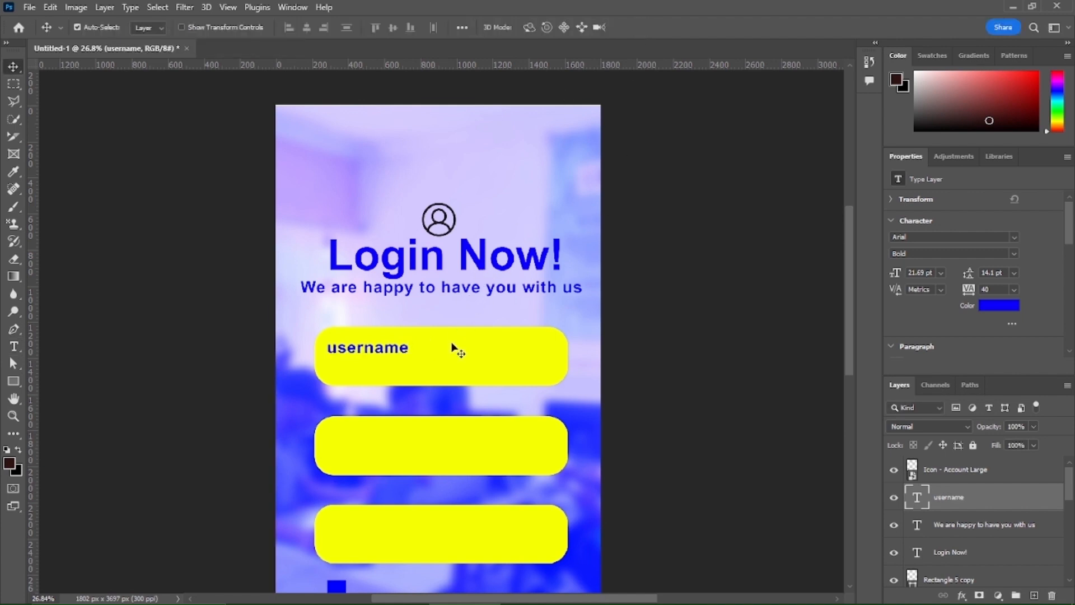
Nudge the "username" label up so it sits near the top edge of the first yellow field.
key(shift+Up)
key(shift+Up)
key(shift+Up)
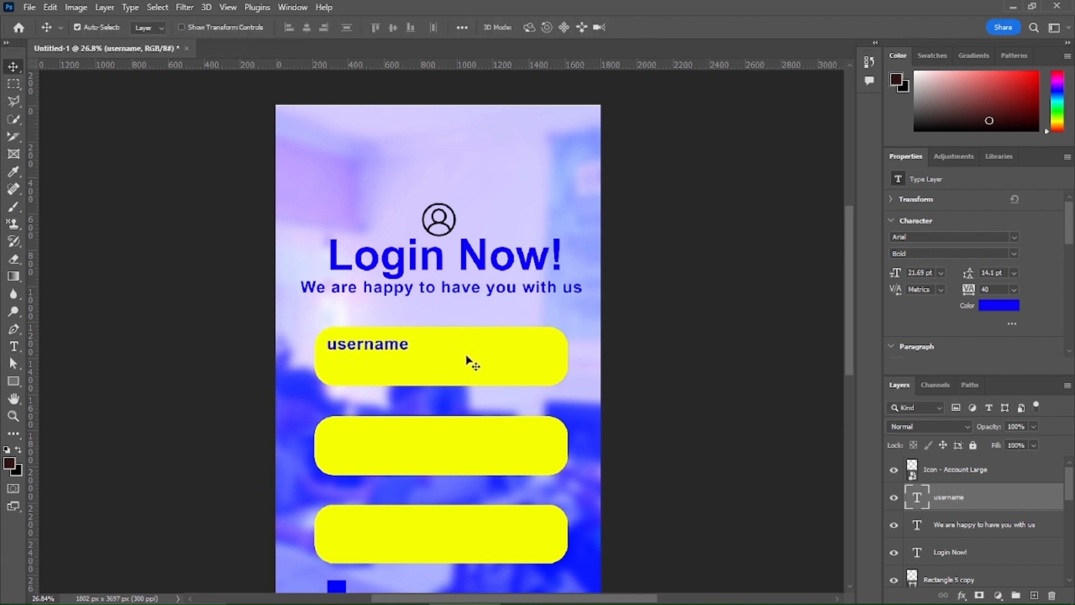
key(shift+Up)
Duplicate the "username" label into the second yellow field and change the copy's text to "Emailaddress".
scroll(510, 314, down, 3)
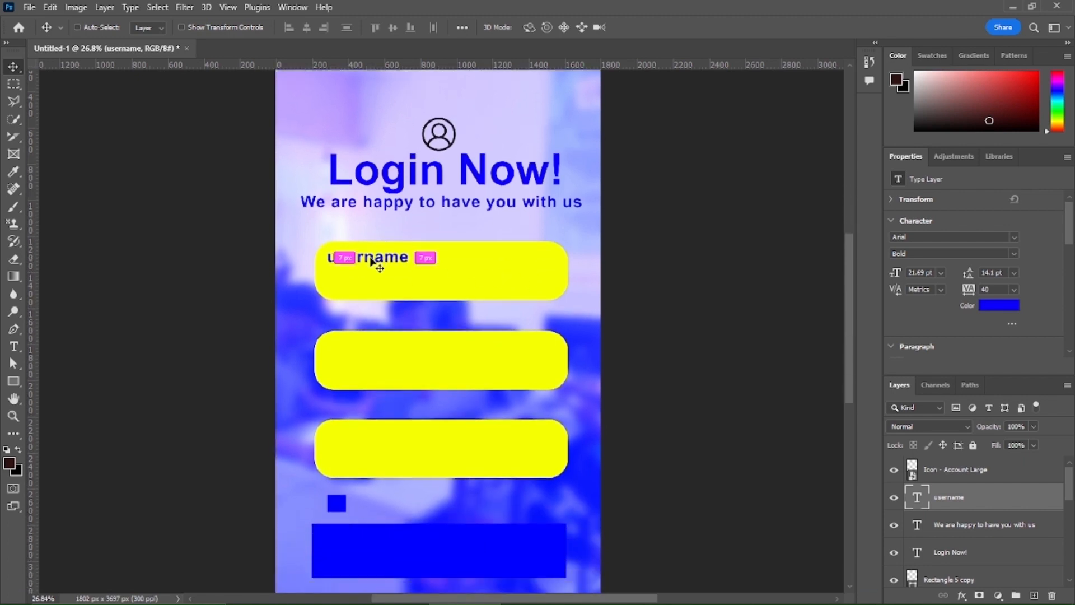
drag(371, 260, 377, 358)
double_click(375, 344)
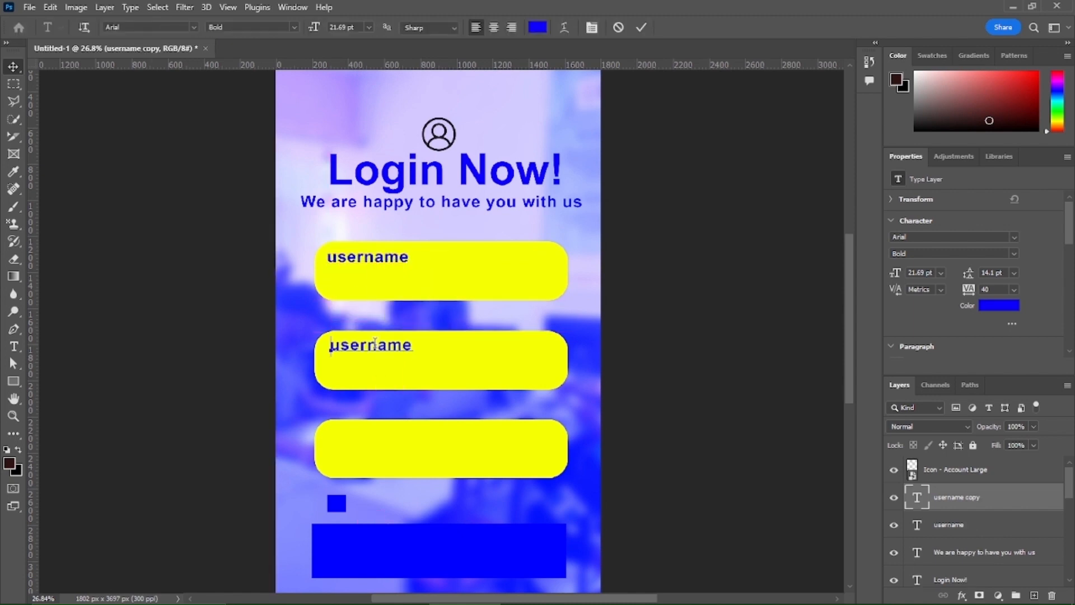
key(BackSpace)
text(E)
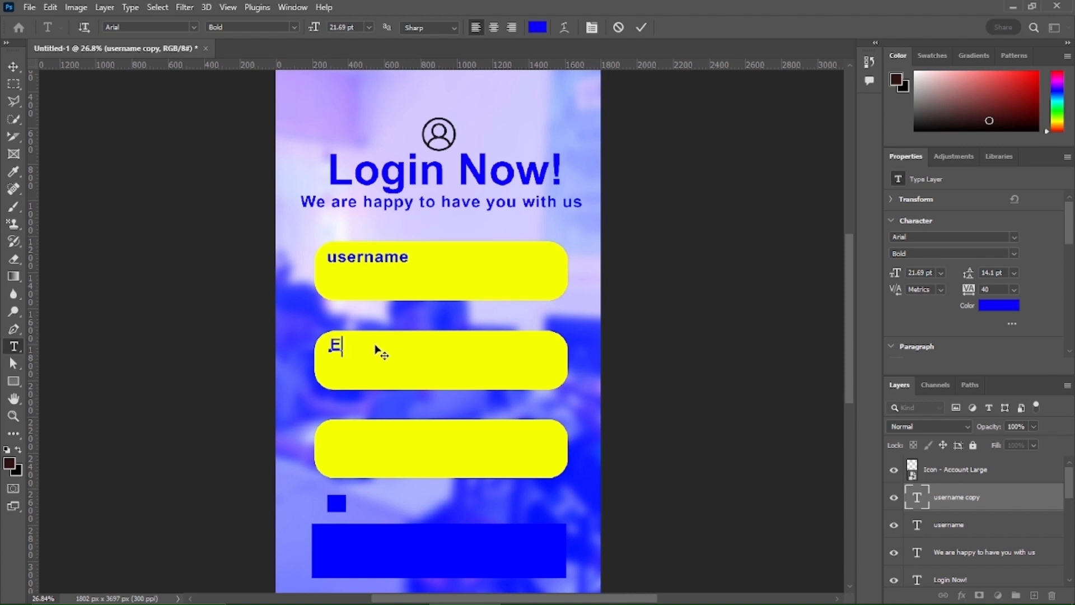
text(mailaddress)
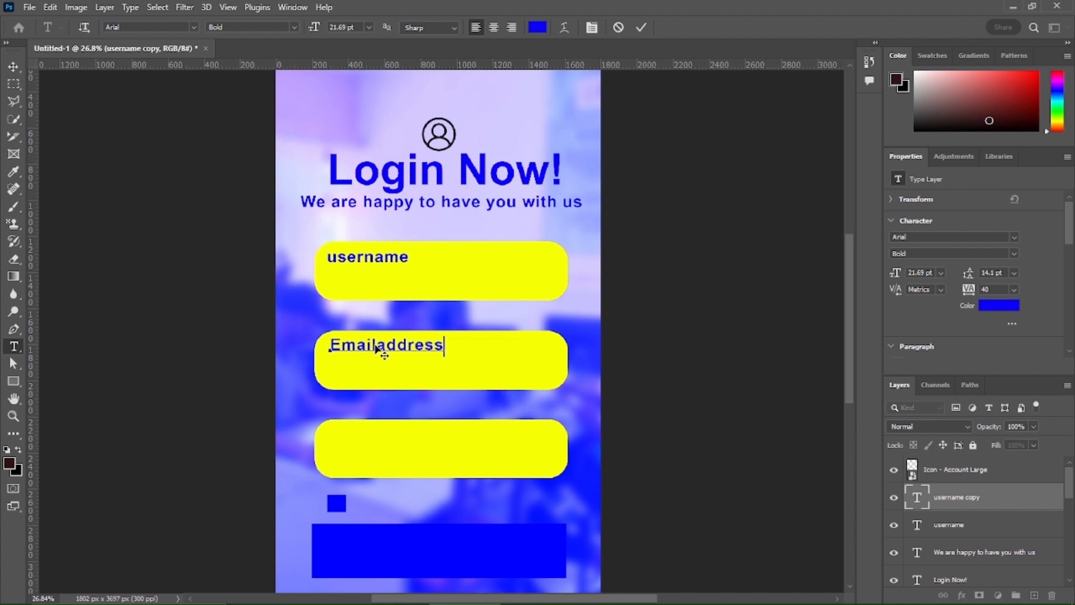
click(642, 28)
key(v)
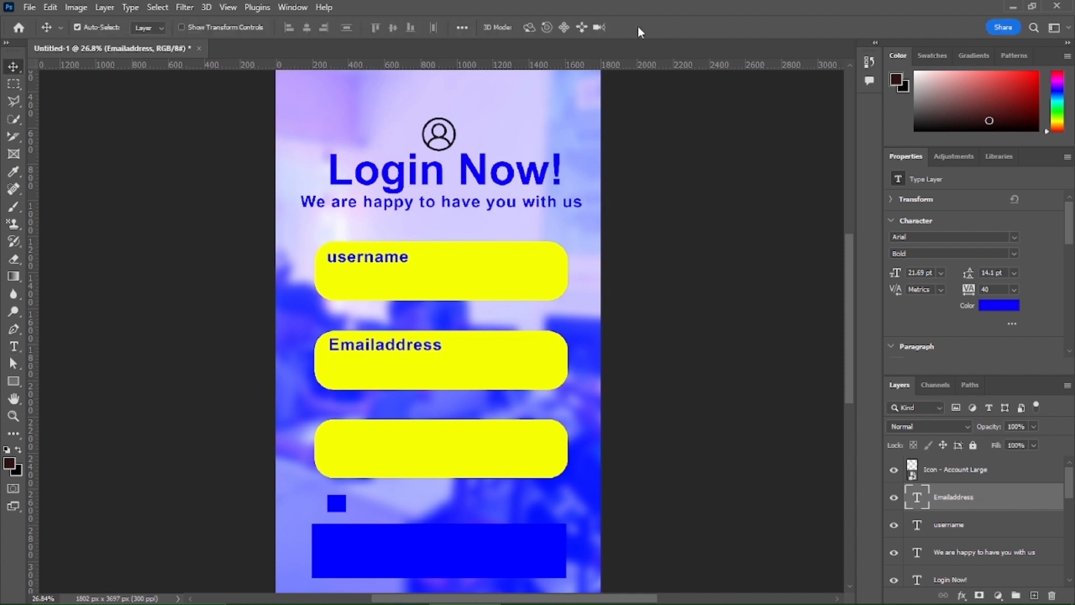
Nudge the "Emailaddress" label left and slightly down to roughly line up with the "username" label above.
key(shift+Left)
key(shift+Left)
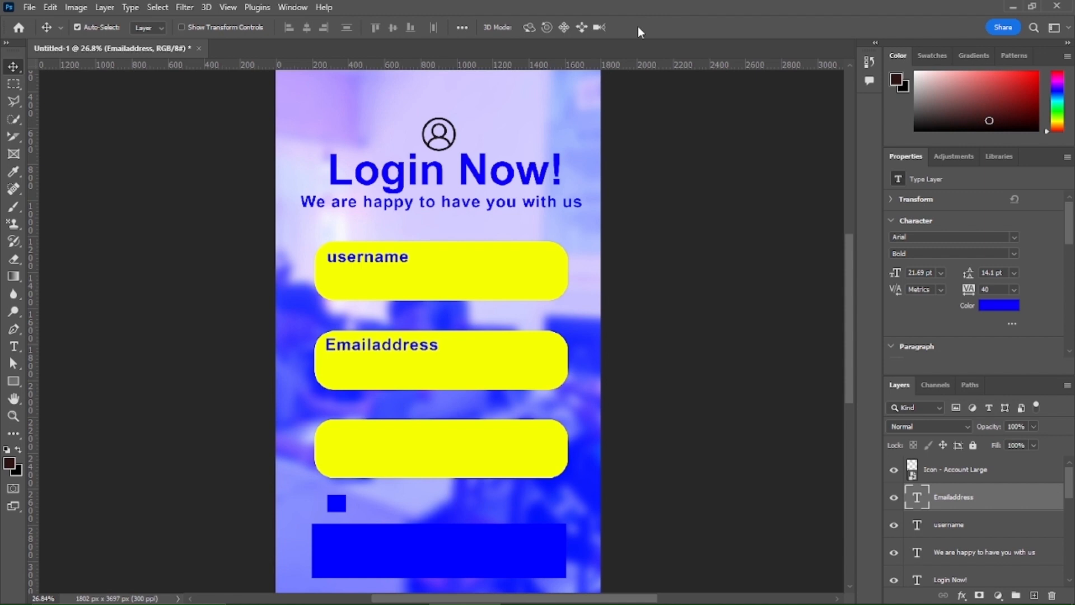
key(Down)
key(shift+Left)
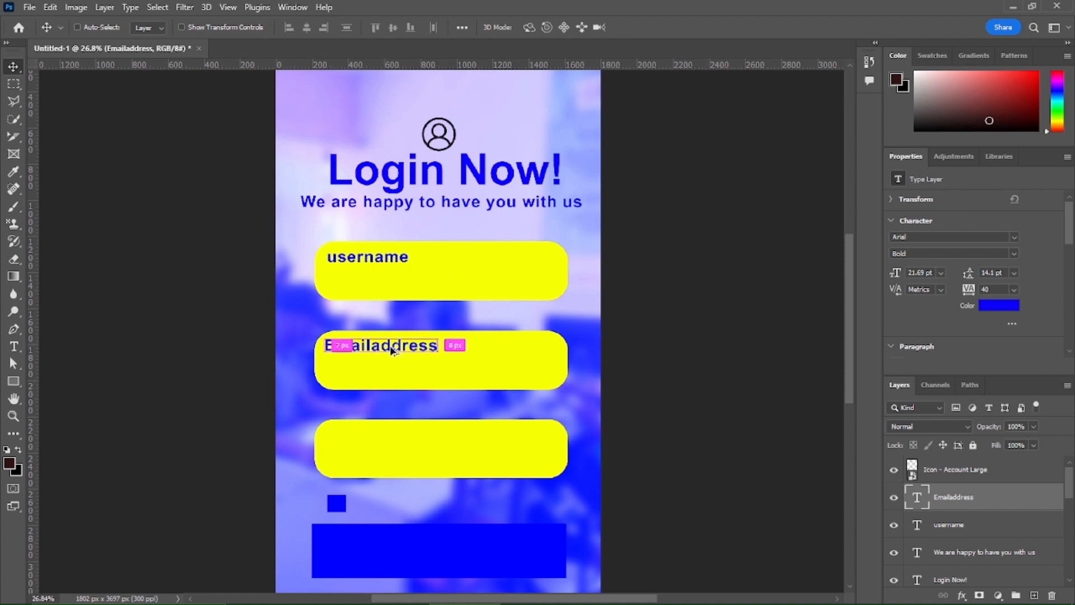
Duplicate the "Emailaddress" label into the third yellow field and change the copy's text to "Password".
drag(392, 348, 395, 432)
double_click(395, 432)
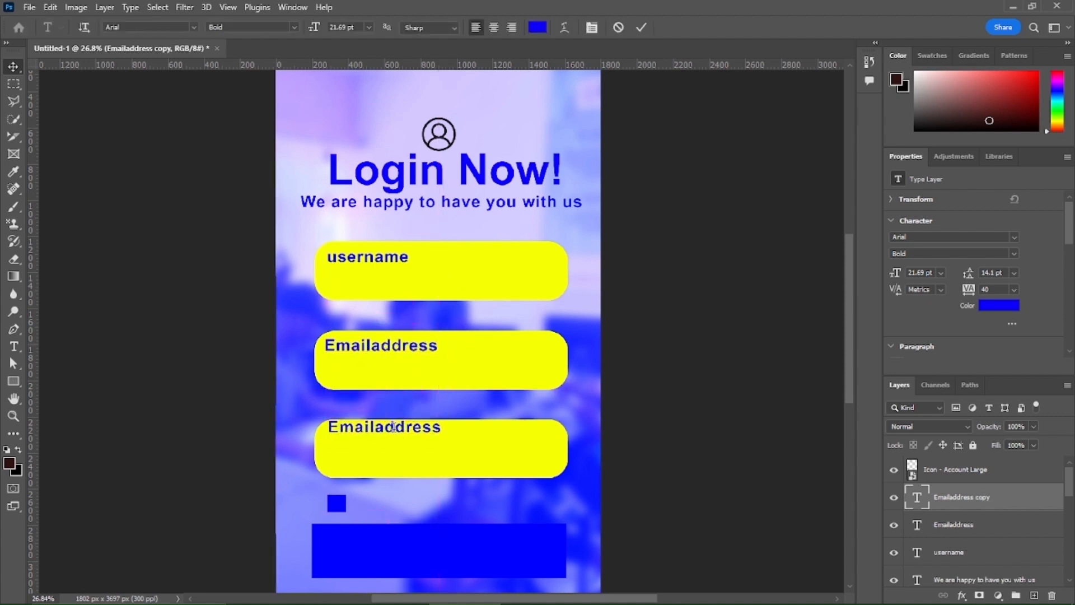
key(BackSpace)
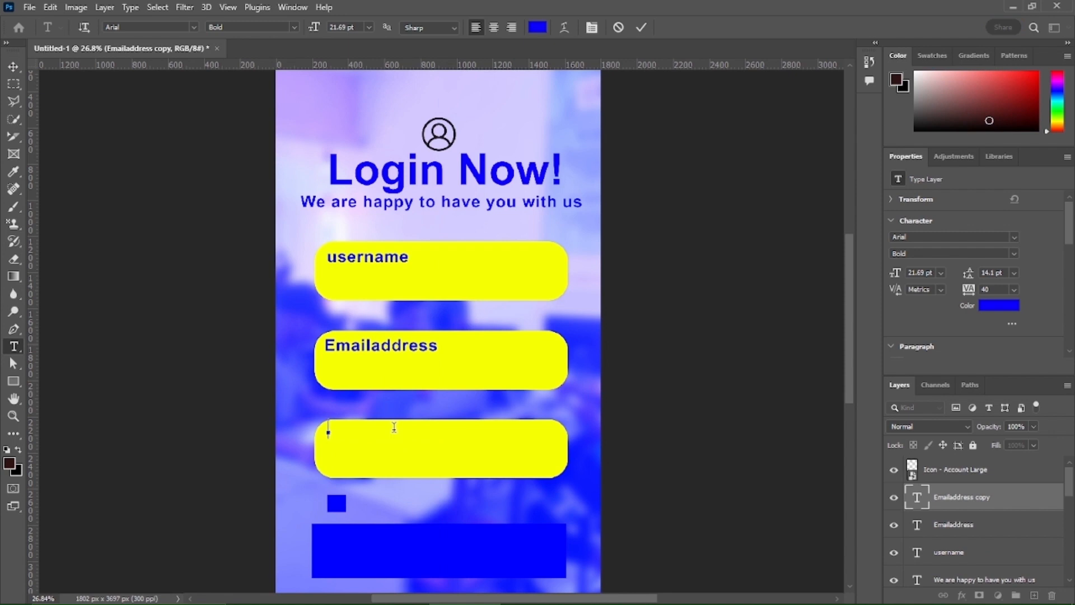
text(Password)
click(642, 27)
key(v)
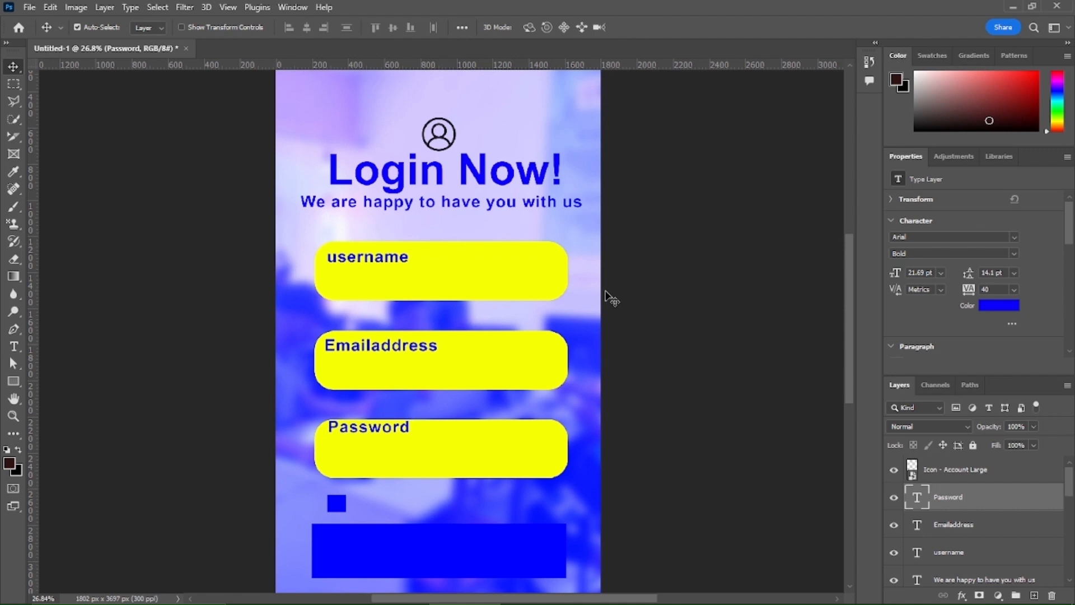
Nudge the "Password" label down until its gap to the field's top edge matches the labels above.
key(Down)
key(Down)
key(Down)
key(Down)
key(Down)
key(Down)
key(Down)
key(Down)
key(Down)
key(Down)
key(Down)
key(Down)
key(Down)
key(Down)
key(Down)
key(Down)
key(Down)
key(Down)
key(Down)
key(Down)
key(Down)
key(Down)
key(Down)
key(Down)
key(Down)
key(Down)
key(Down)
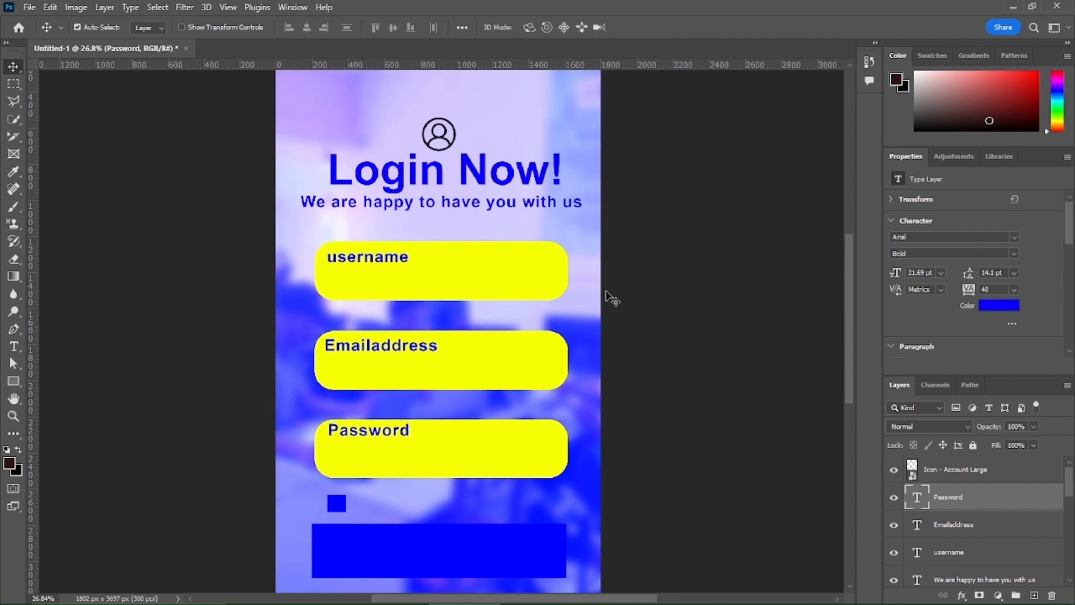
key(Down)
key(Down)
key(Down)
key(Down)
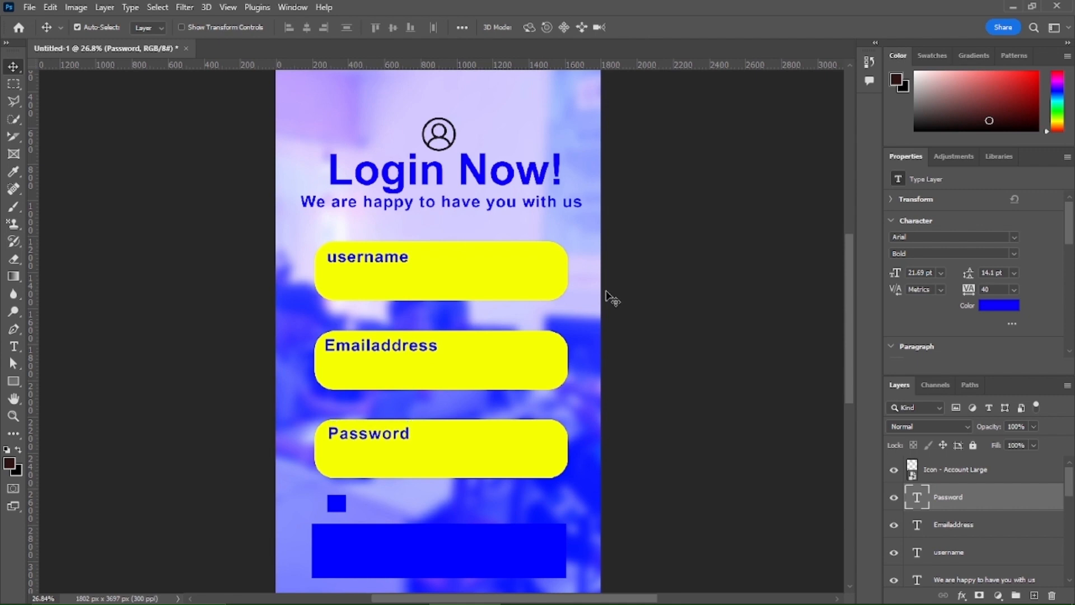
Recolour the small rounded button at the canvas's lower left with the yellow of the fields (f6ff00).
scroll(612, 298, down, 5)
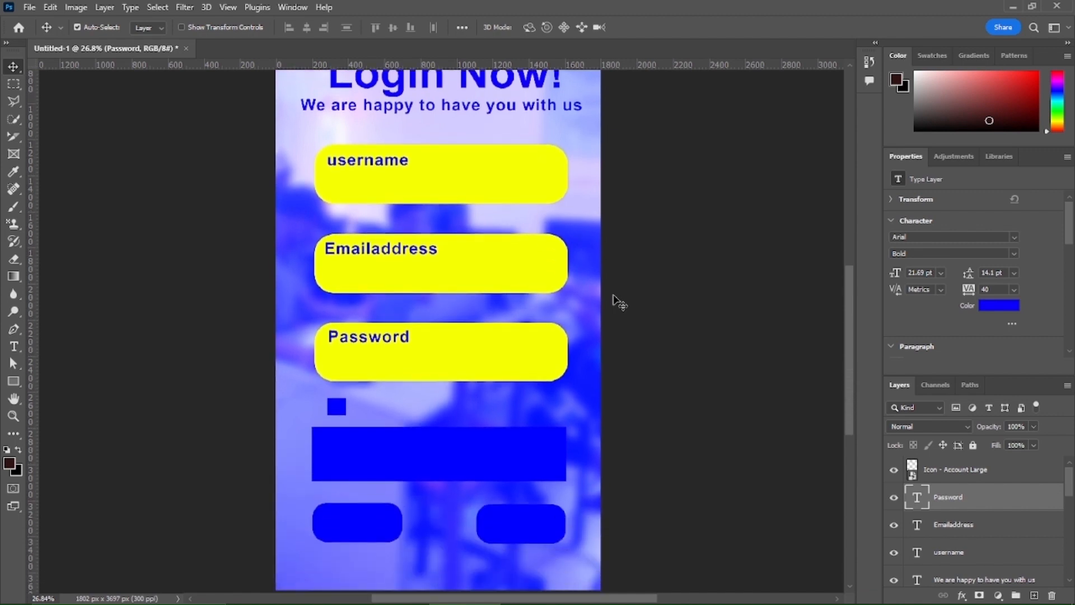
scroll(440, 202, down, 5)
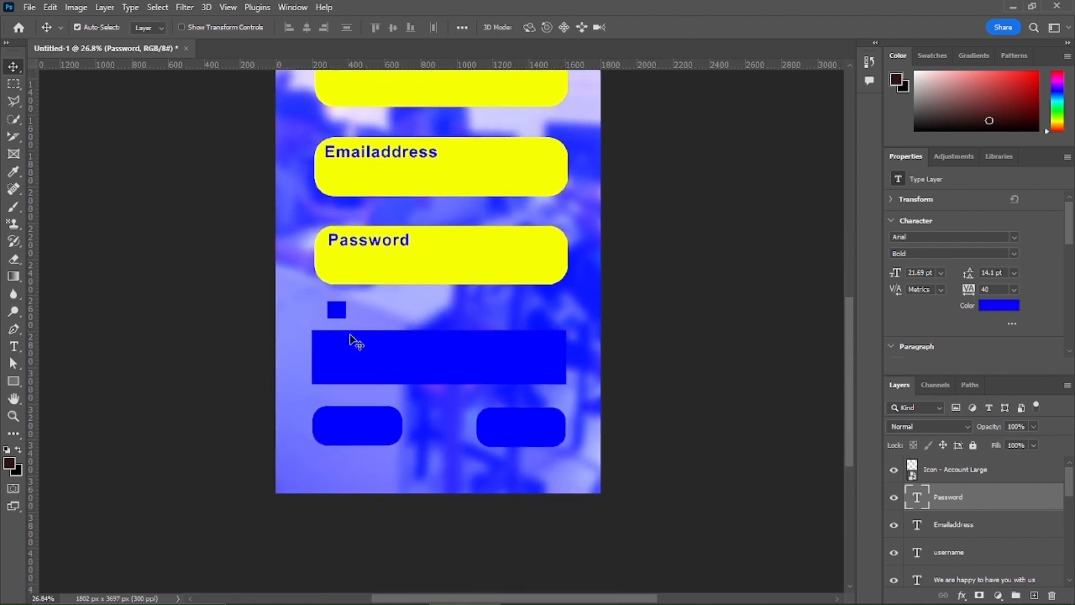
click(367, 421)
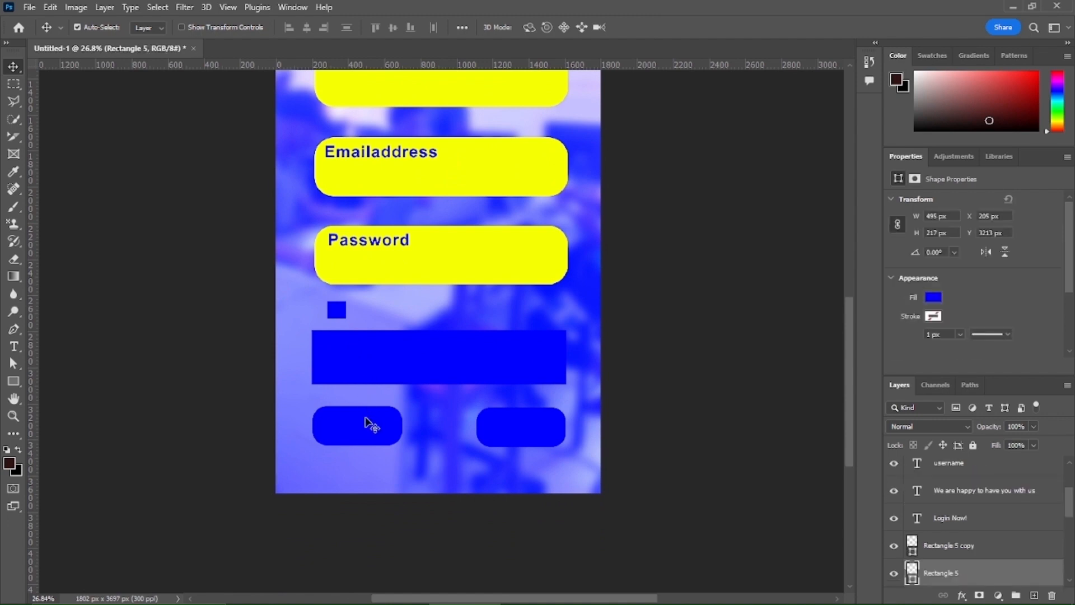
double_click(911, 576)
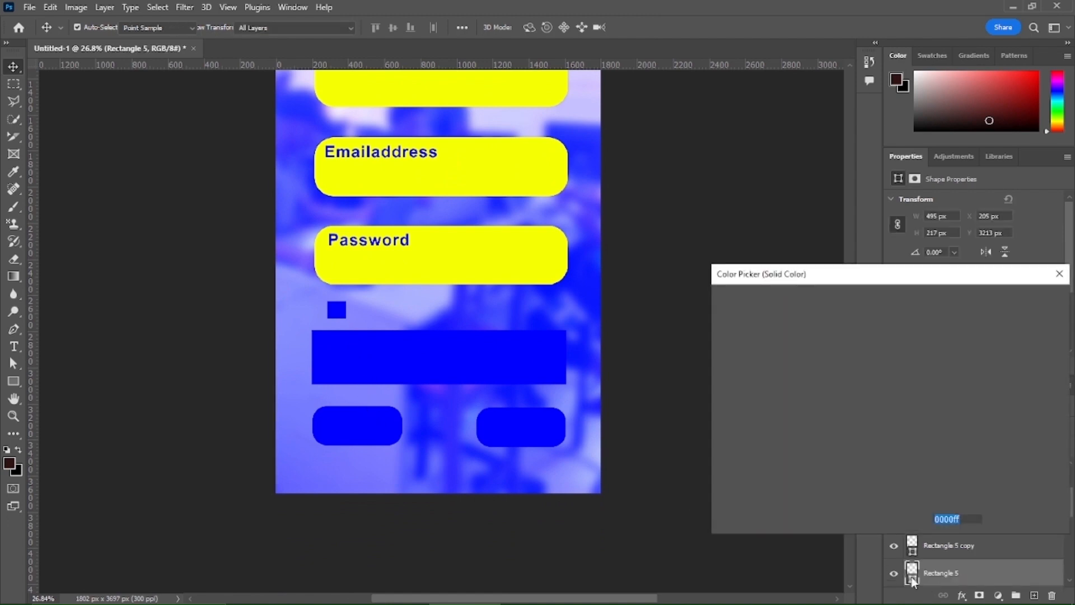
click(510, 242)
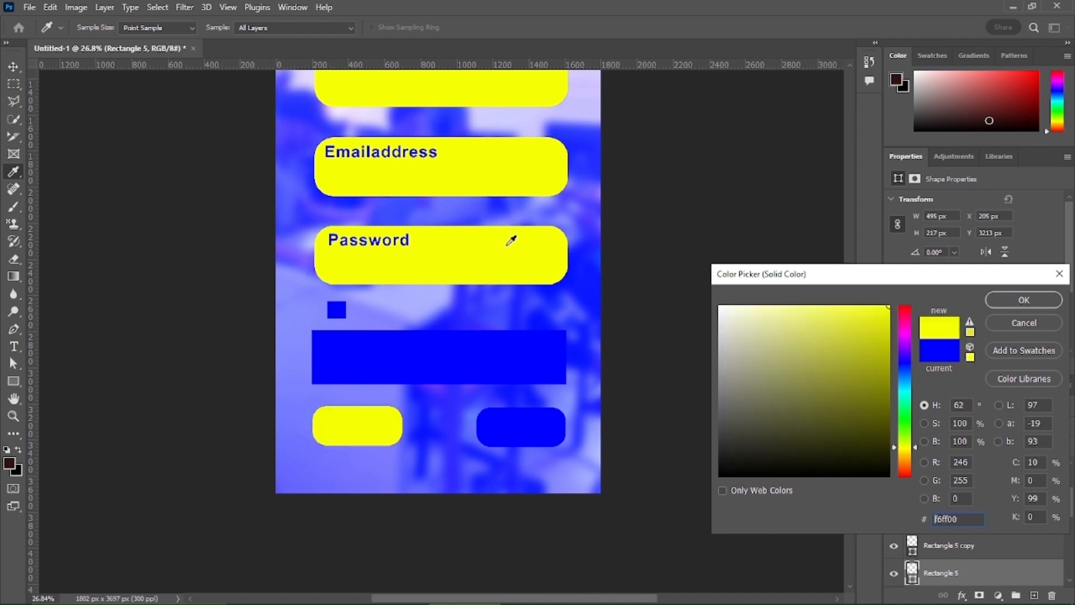
click(1023, 300)
key(v)
Recolour the small rounded button at the canvas's lower right with the same field yellow (f6ff00).
click(523, 434)
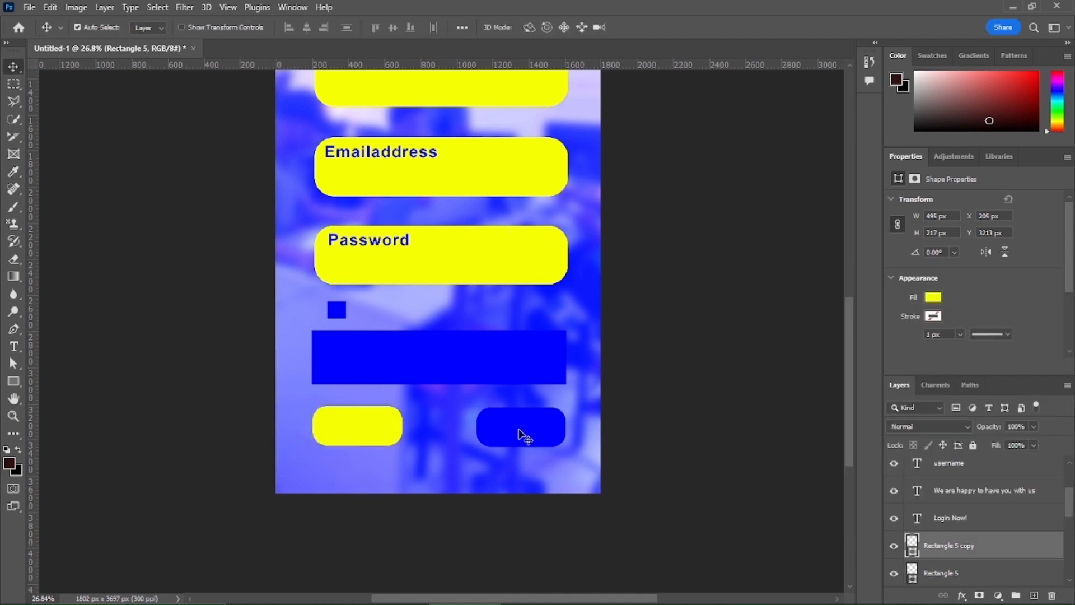
double_click(913, 551)
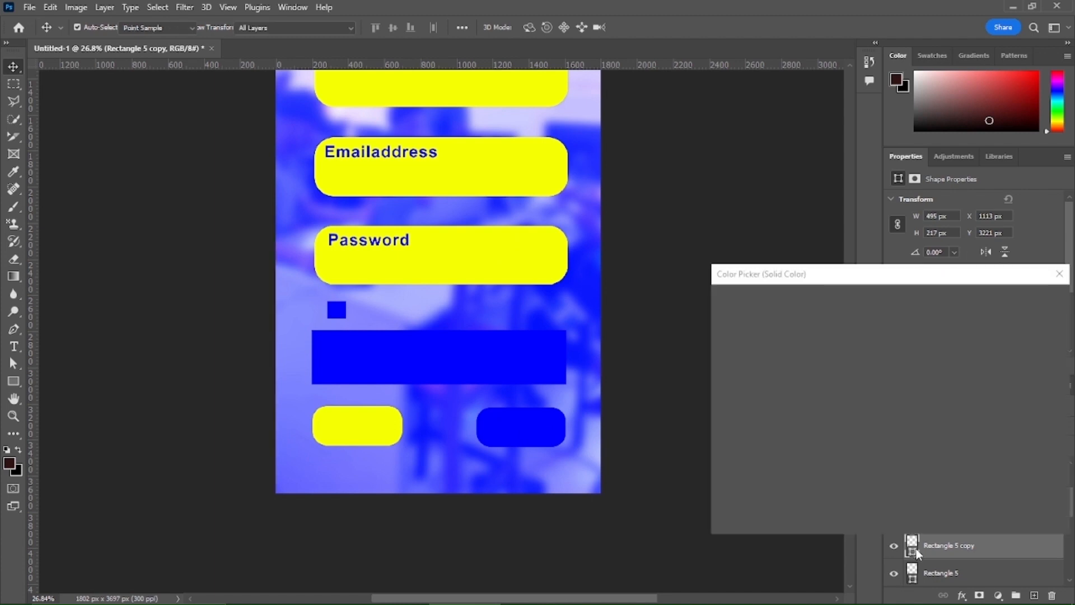
click(516, 257)
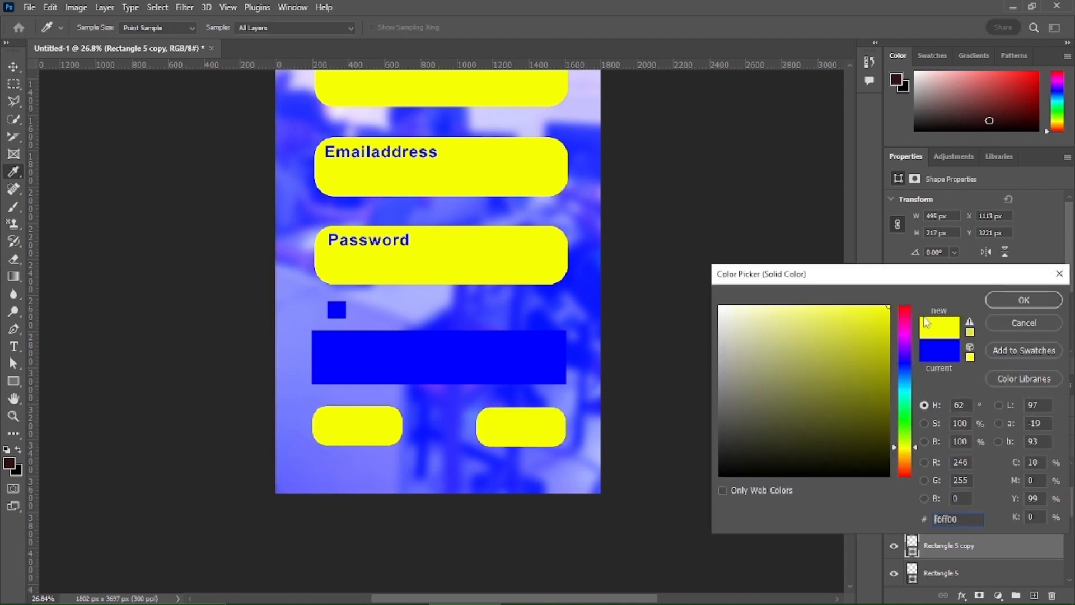
click(1024, 300)
Duplicate the "Password" label and place the copy beside the small blue checkbox below the third field.
scroll(530, 355, up, 1)
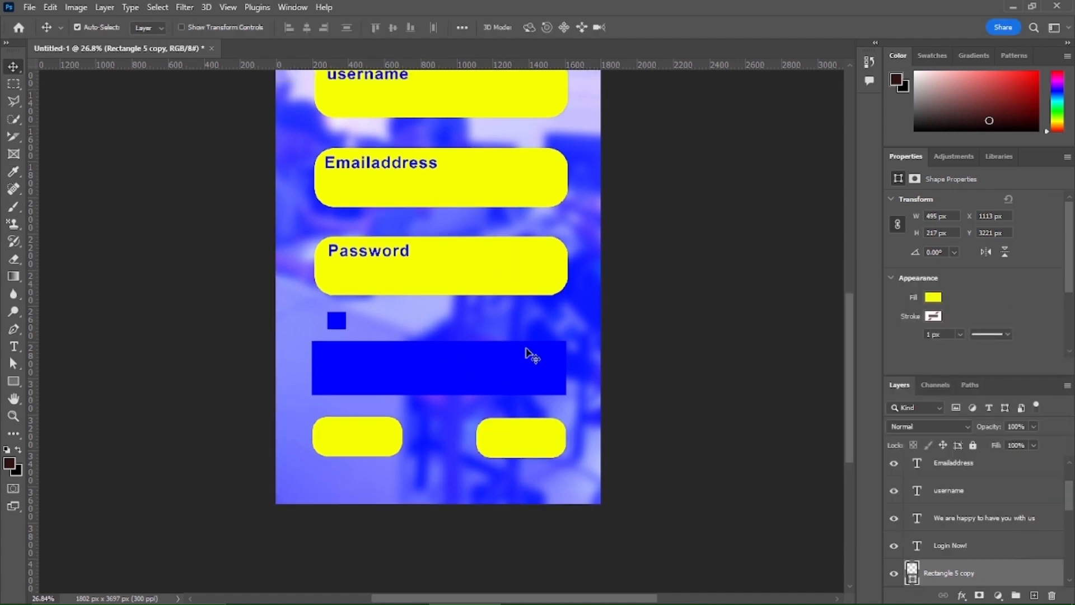
click(378, 254)
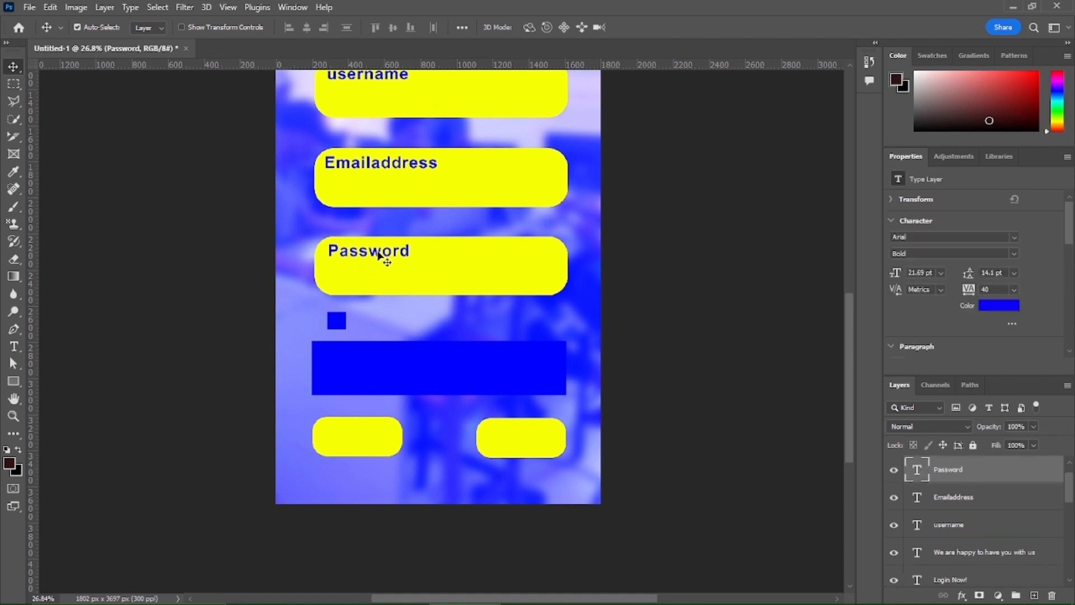
double_click(378, 255)
drag(378, 255, 411, 326)
Replace the text of the label copy beside the checkbox with "Remember me".
double_click(410, 322)
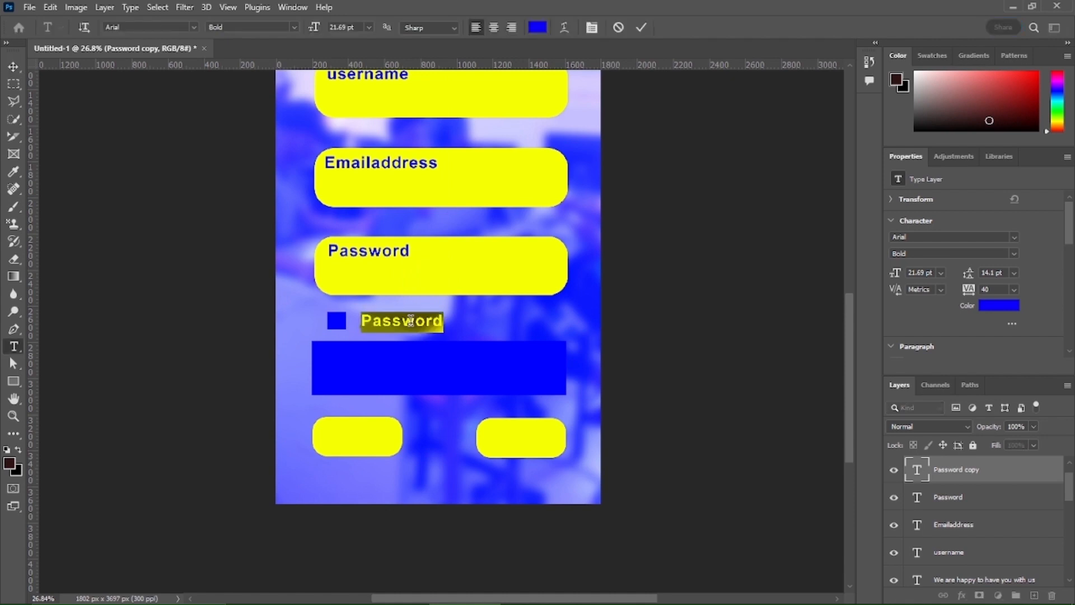
key(BackSpace)
key(BackSpace)
key(BackSpace)
key(BackSpace)
key(BackSpace)
key(BackSpace)
key(BackSpace)
key(BackSpace)
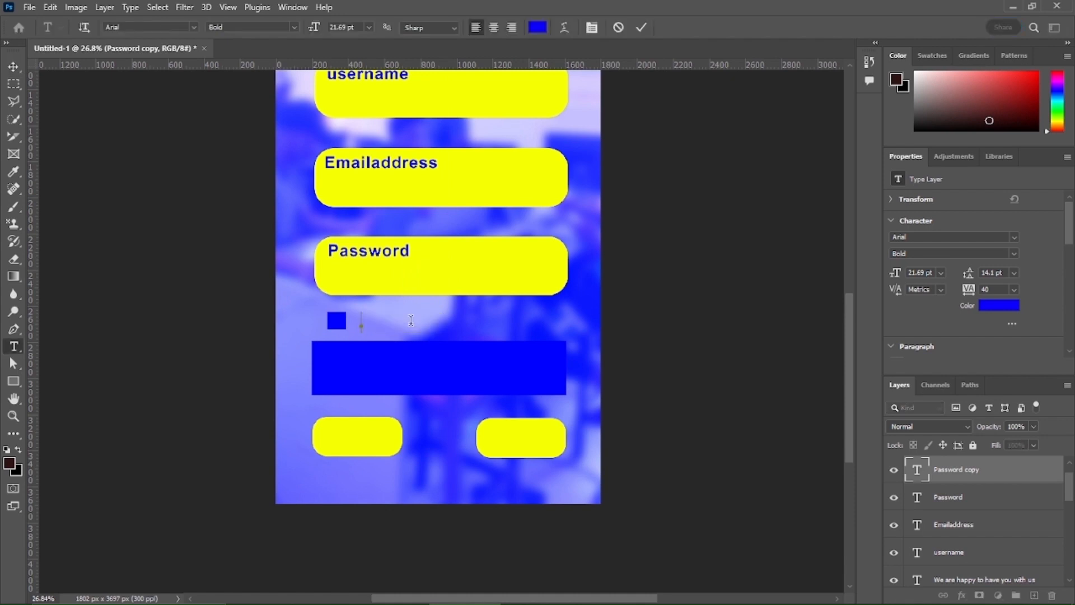
text(R)
text(emen)
text(be)
text(r me)
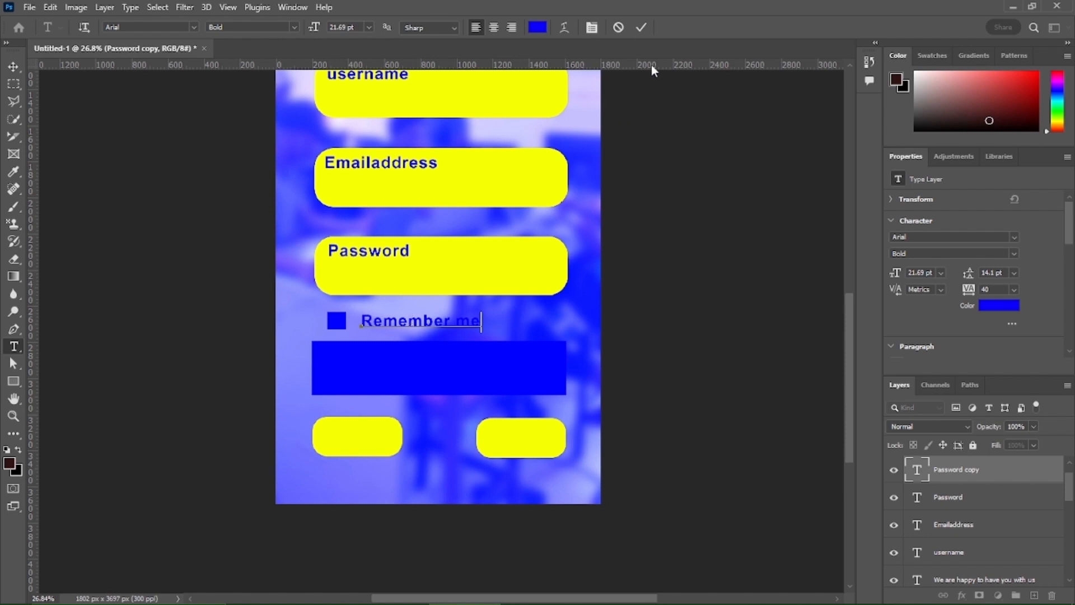
click(641, 27)
key(v)
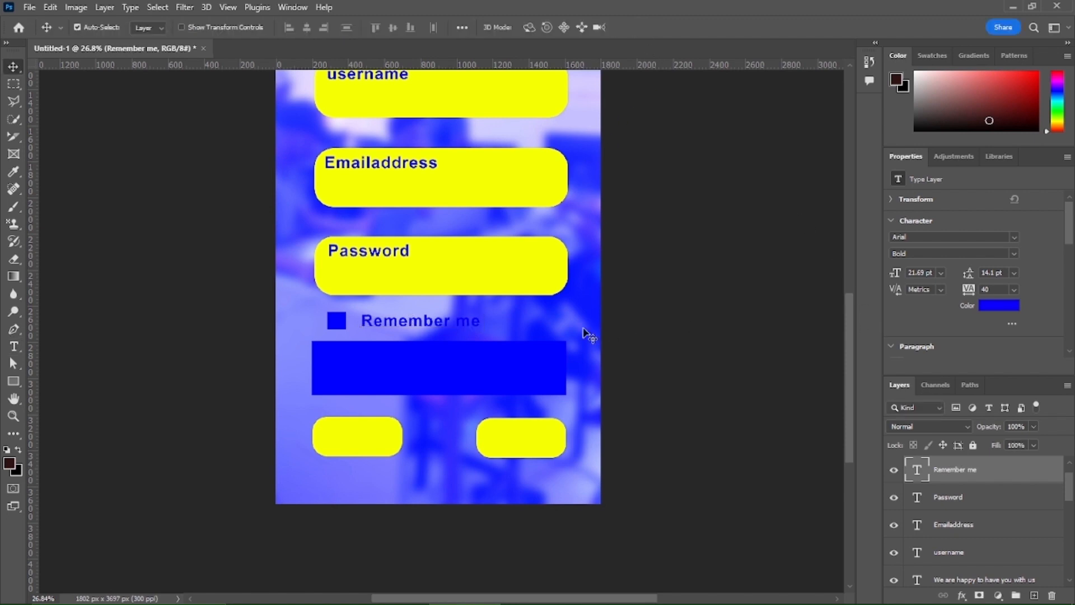
Recolour the "Remember me" text black (000000).
click(998, 306)
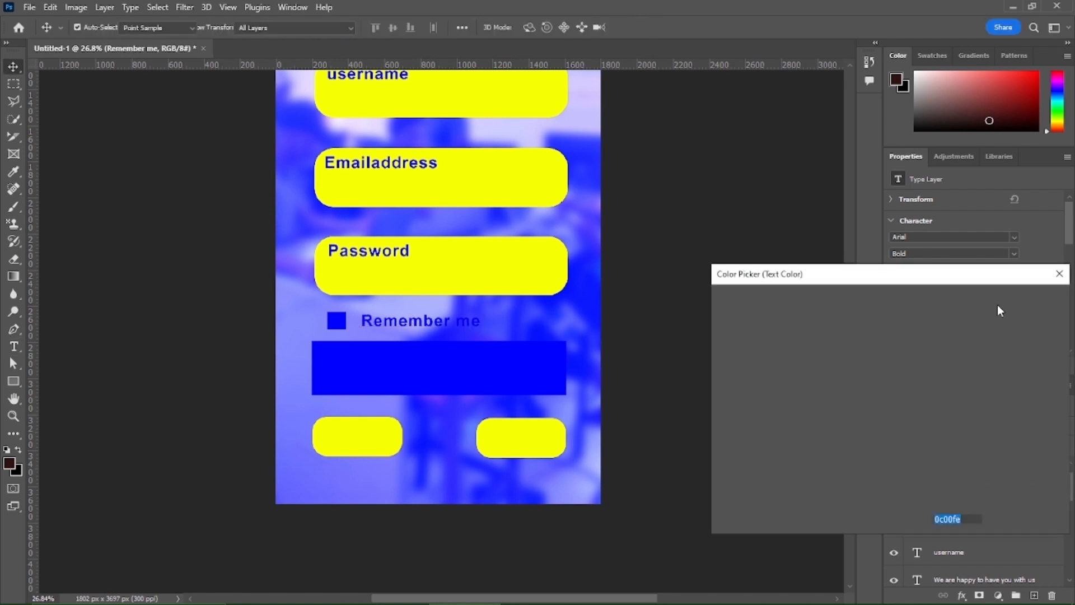
click(888, 474)
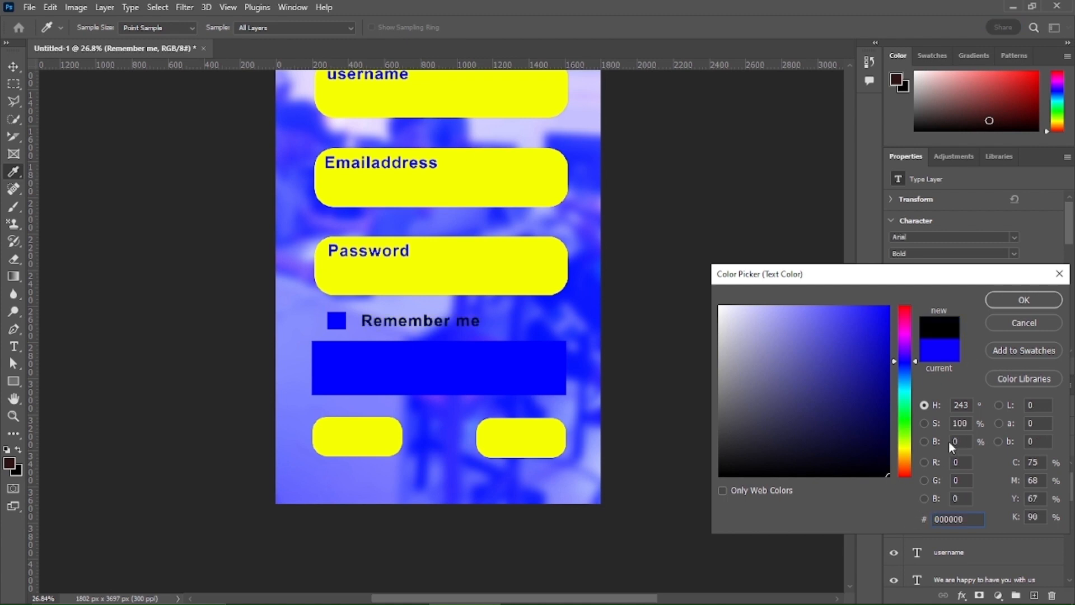
click(1021, 295)
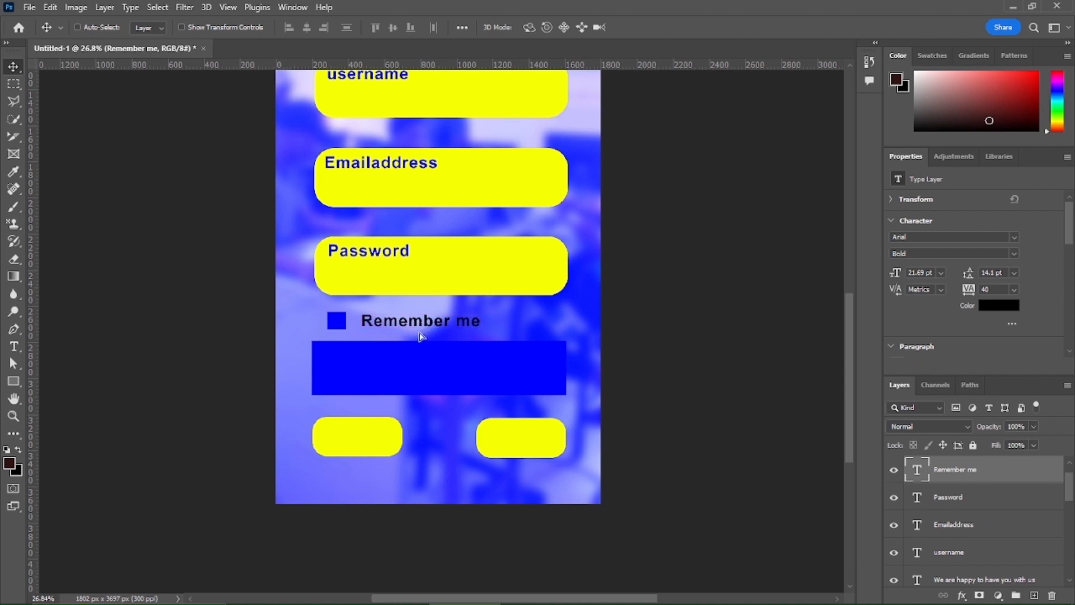
Duplicate the "Remember me" text onto the wide blue bar and change the copy's text to "Sign up".
drag(419, 324, 434, 364)
double_click(433, 364)
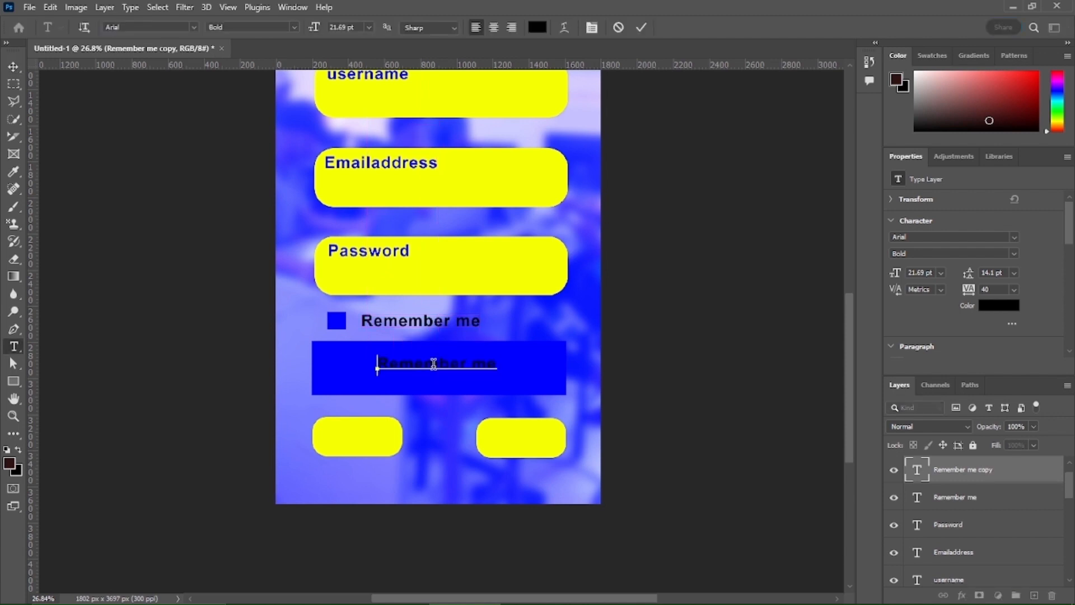
key(BackSpace)
text(Sign up)
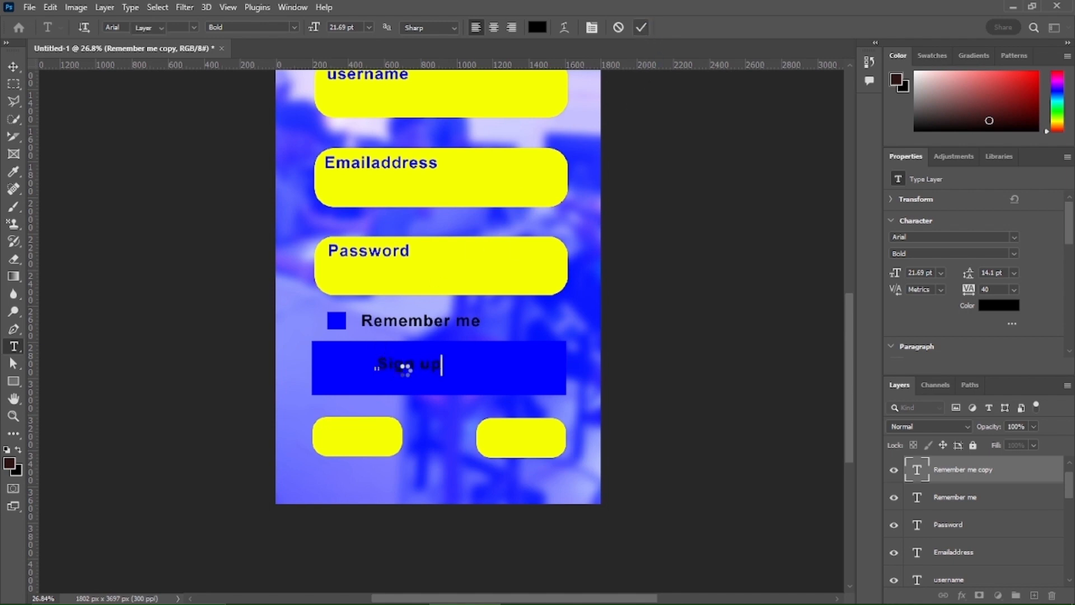
key(ctrl+Return)
key(v)
Enlarge the "Sign up" text to about 29.5 pt and position it near the middle of the blue bar.
mouse_move(413, 376)
mouse_down()
mouse_move(403, 363)
mouse_move(421, 383)
mouse_move(425, 350)
mouse_move(426, 364)
mouse_move(473, 380)
mouse_move(433, 371)
mouse_up()
key(ctrl+t)
click(665, 29)
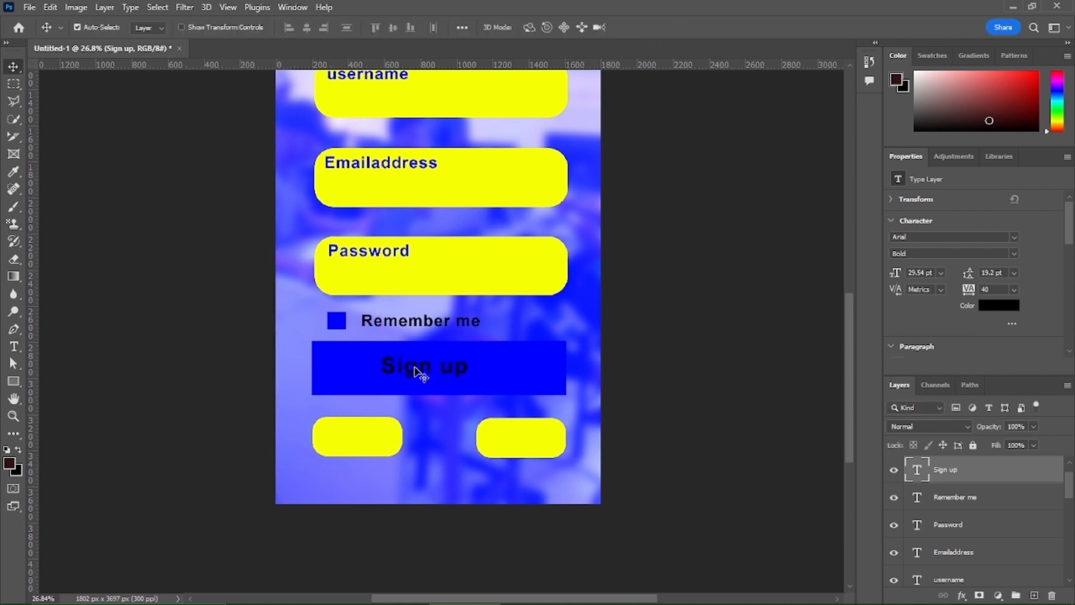
Duplicate the "Sign up" text onto the yellow button at the canvas's lower left and change the copy's text to "login".
drag(418, 372, 363, 436)
double_click(361, 433)
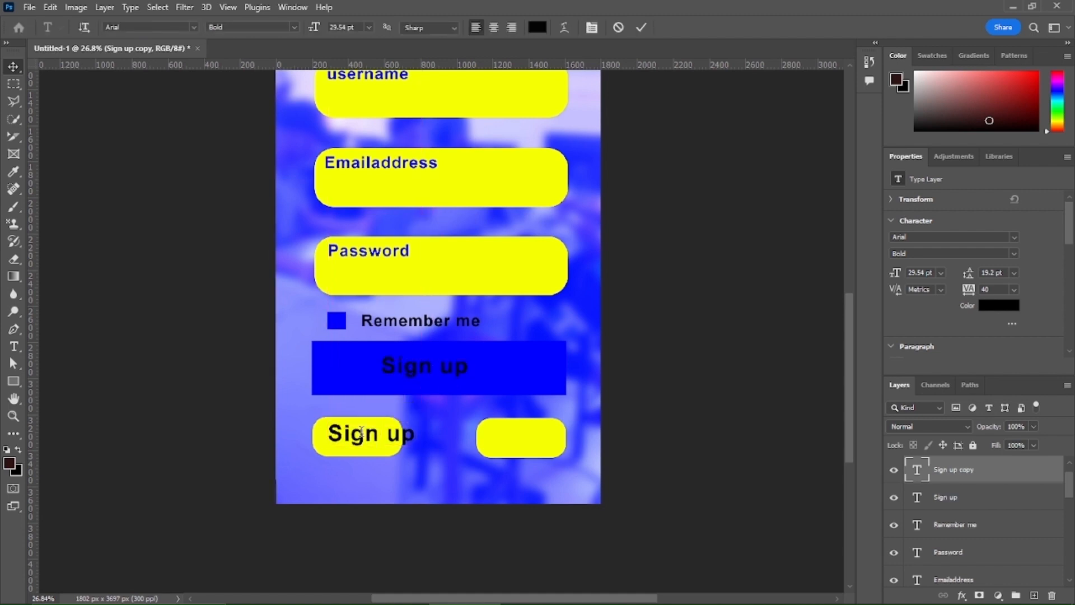
key(ctrl+a)
key(BackSpace)
text(lo)
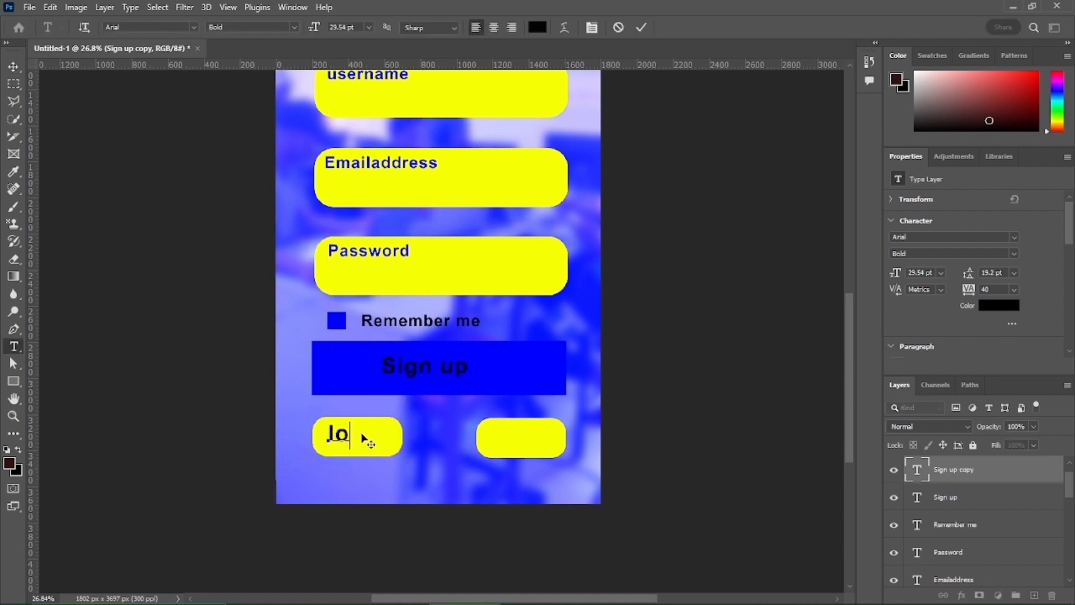
text(gin)
click(639, 28)
key(v)
Scale the "login" text down to about 80% so it sits centred inside its yellow button.
key(ctrl+t)
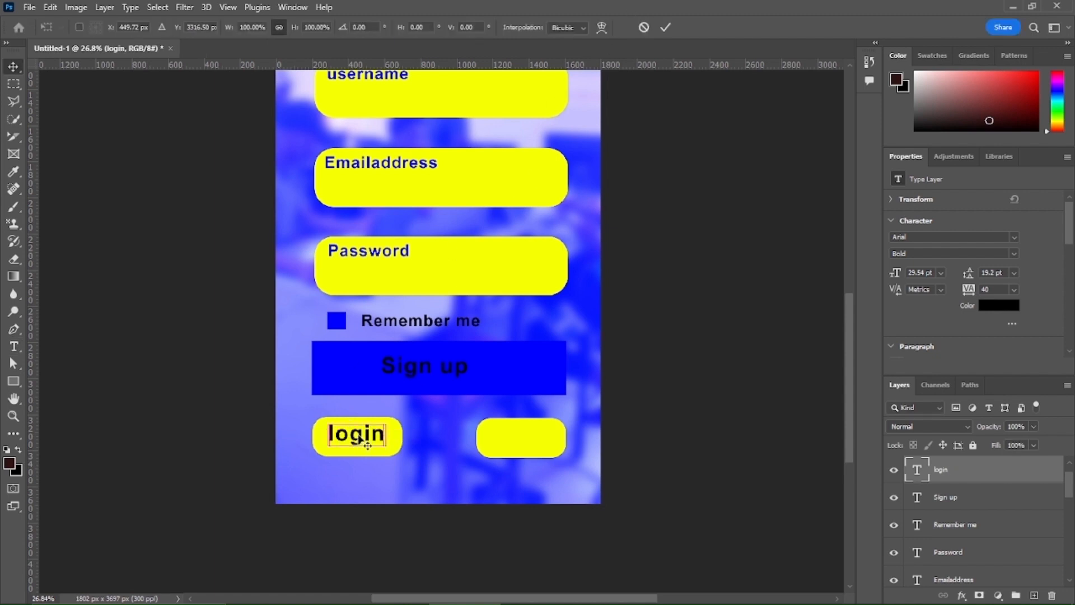
drag(385, 448, 359, 443)
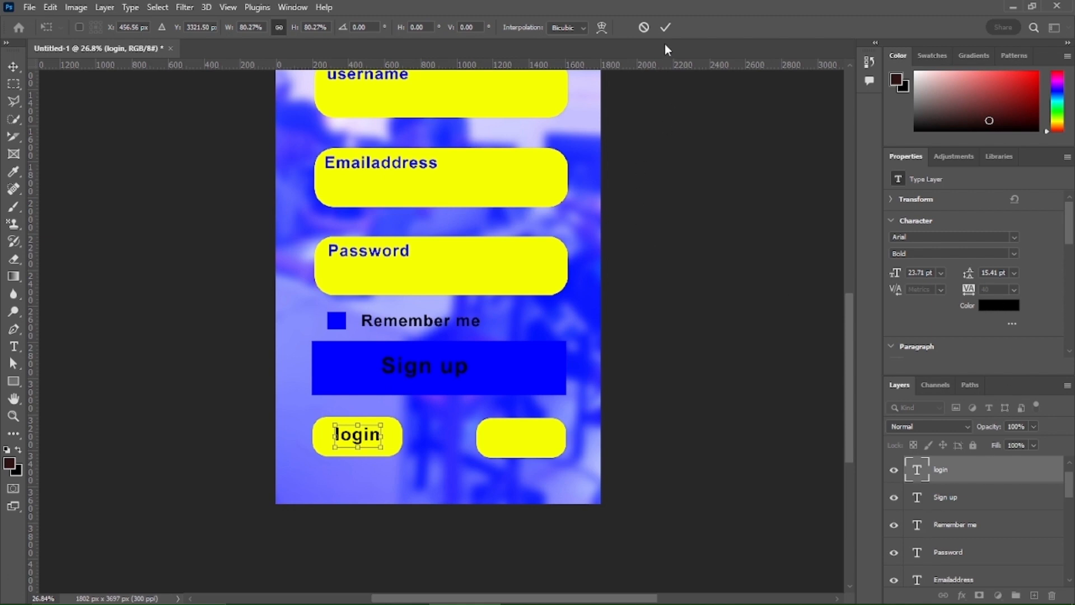
click(664, 26)
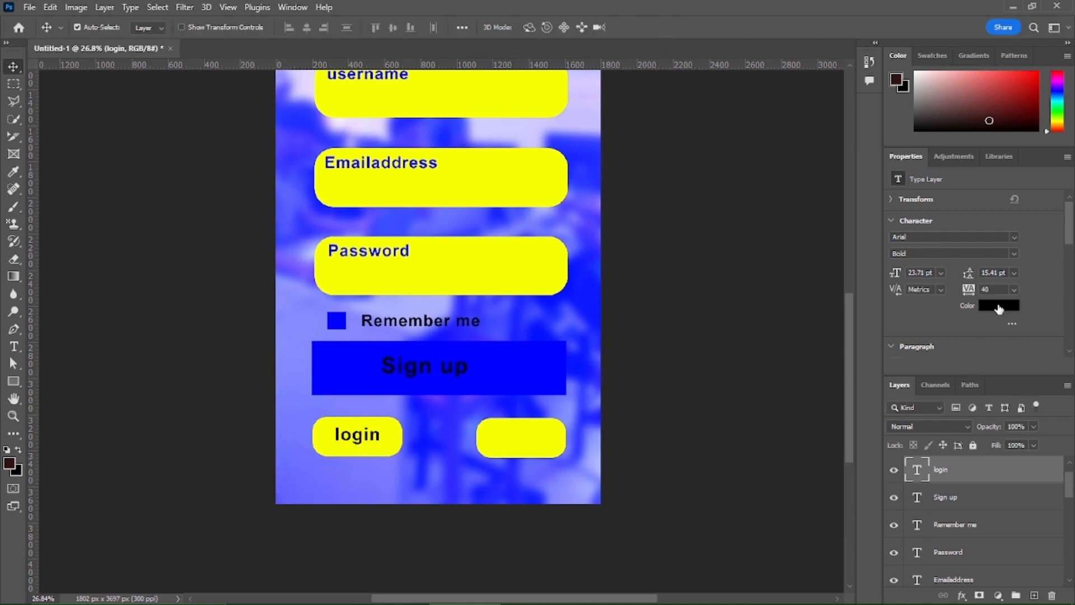
Recolour the "login" text with the blue of the "Sign up" bar (0000ff).
click(999, 306)
click(531, 355)
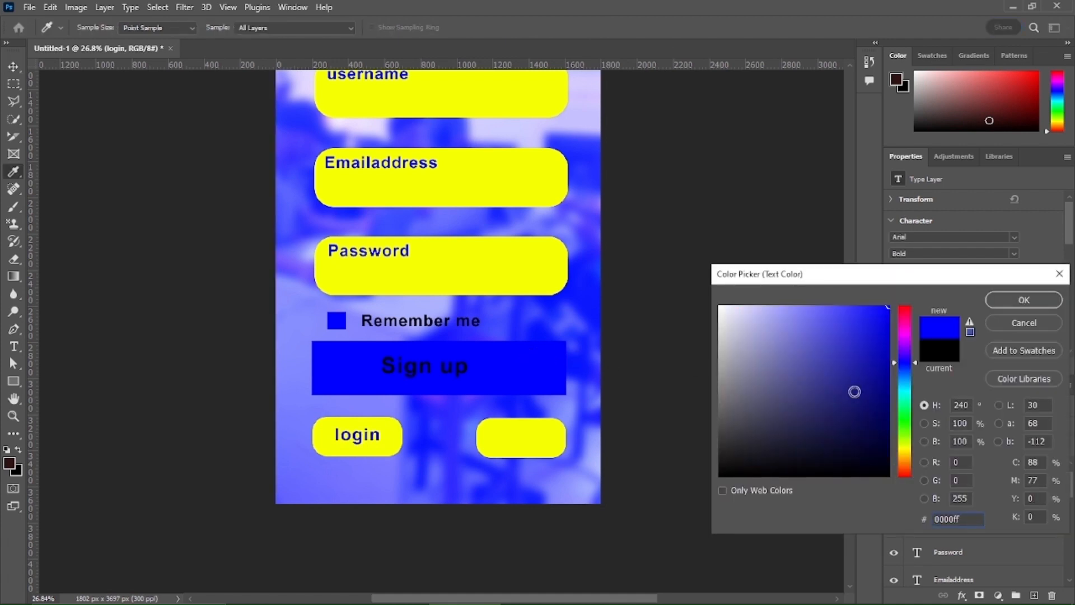
key(Return)
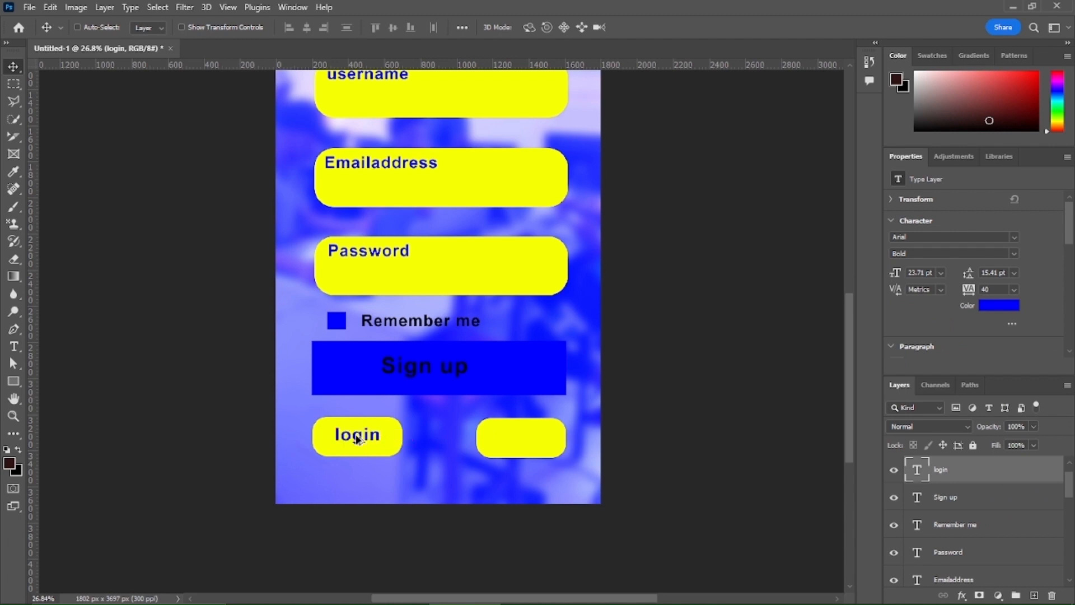
Duplicate the "login" text onto the yellow button at the canvas's lower right and change the copy's text to "register".
drag(356, 440, 514, 442)
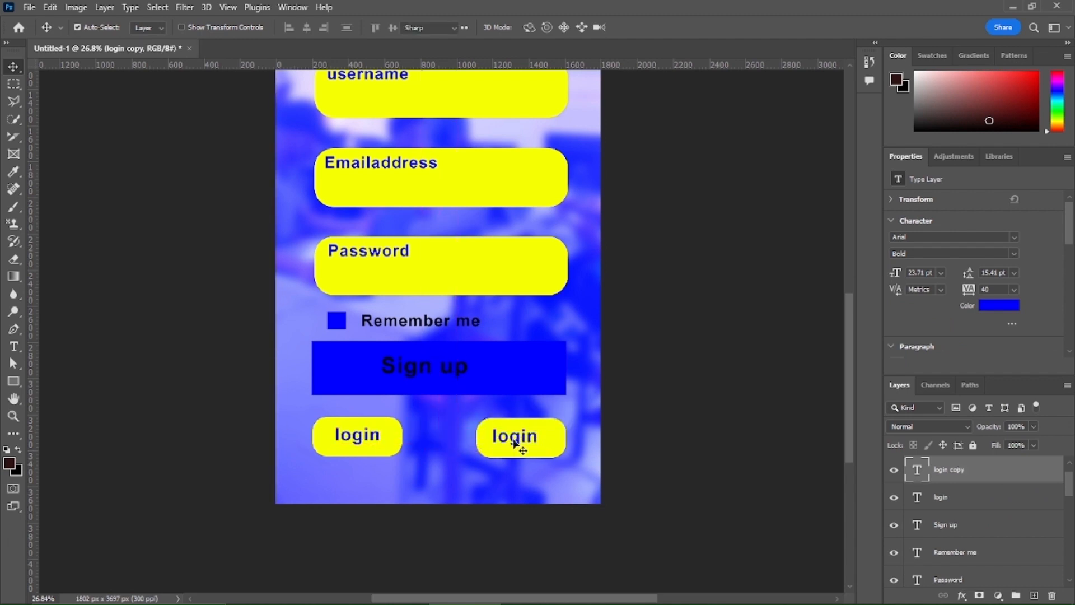
double_click(515, 443)
key(BackSpace)
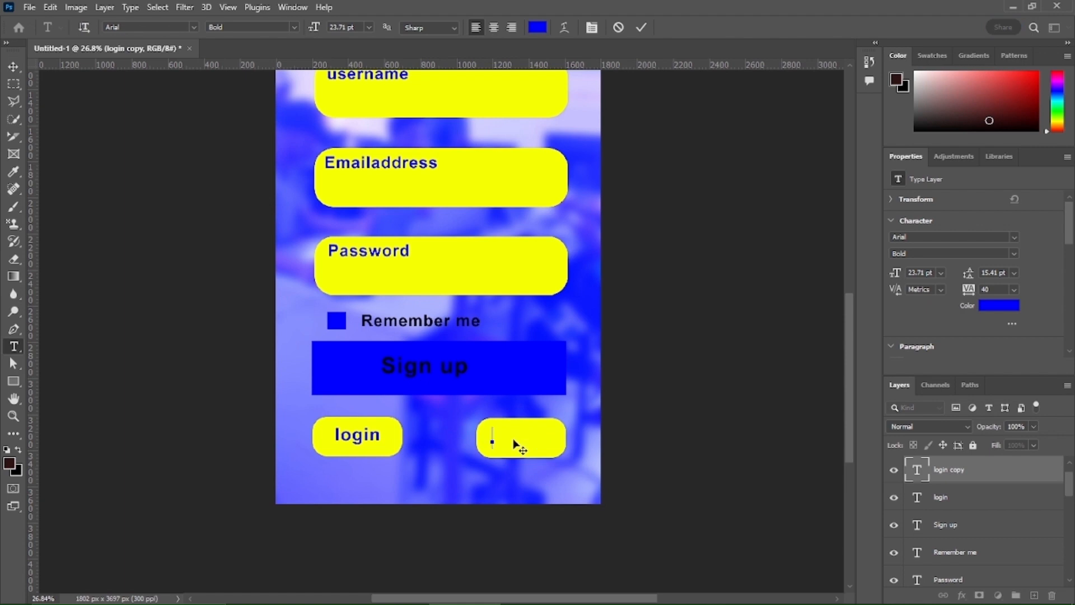
text(register)
click(633, 282)
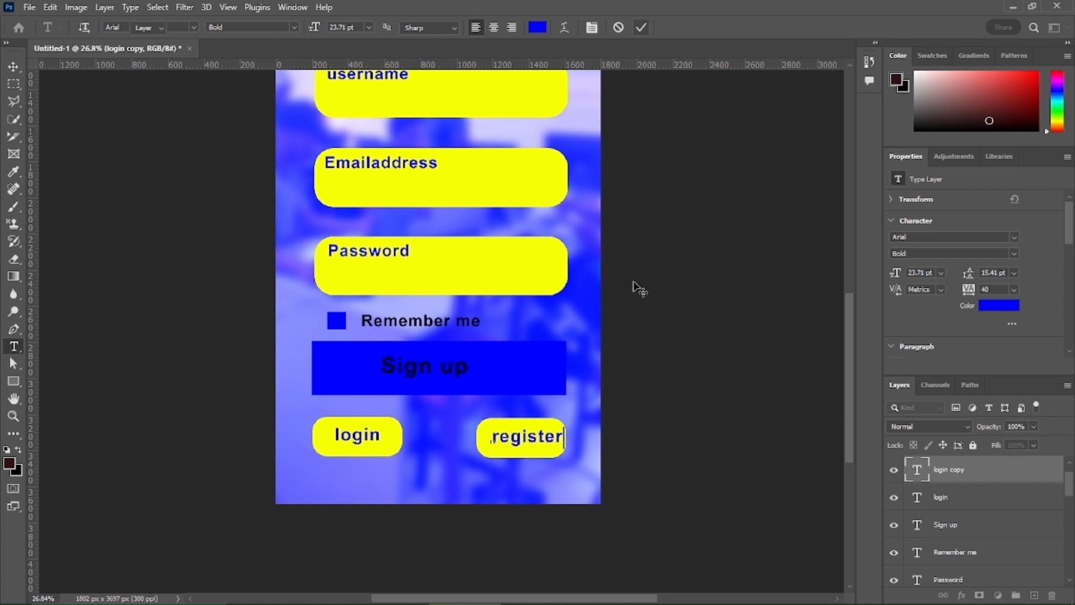
Nudge the "register" text left until it is centred within its yellow button.
key(Left)
key(Left)
key(Left)
key(Left)
key(Left)
key(Left)
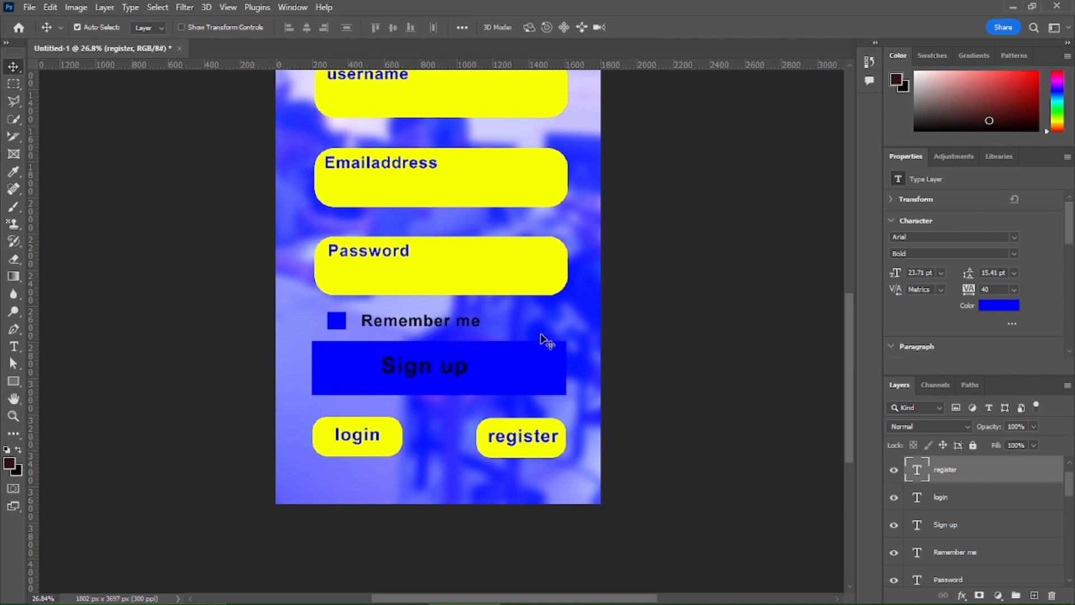
Move the Vouch Initiative International logo to the top of the canvas, above the account icon.
scroll(546, 340, up, 3)
scroll(546, 339, up, 6)
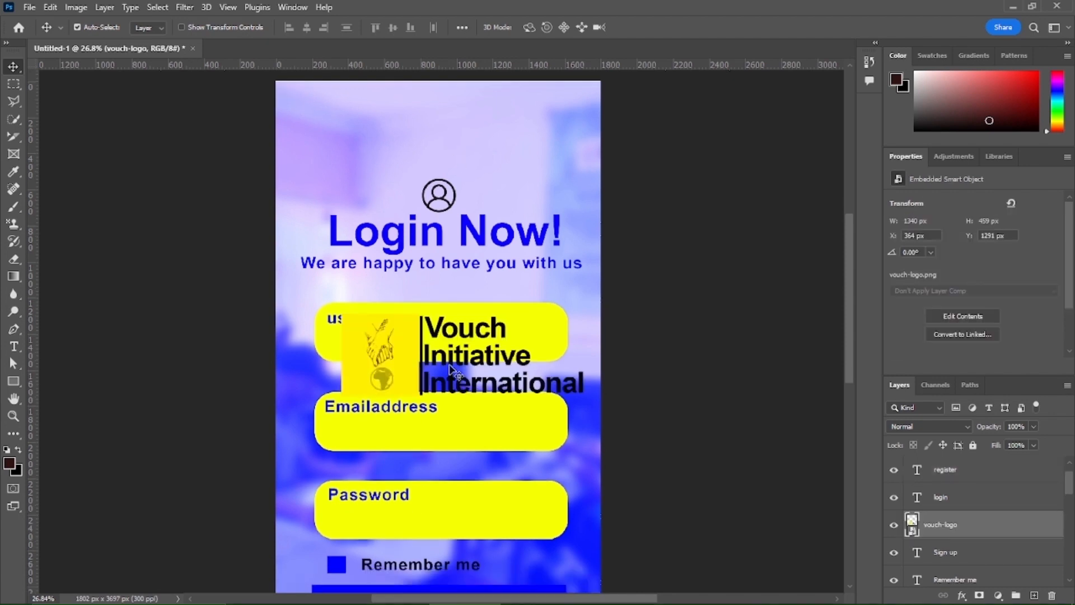
drag(392, 371, 366, 152)
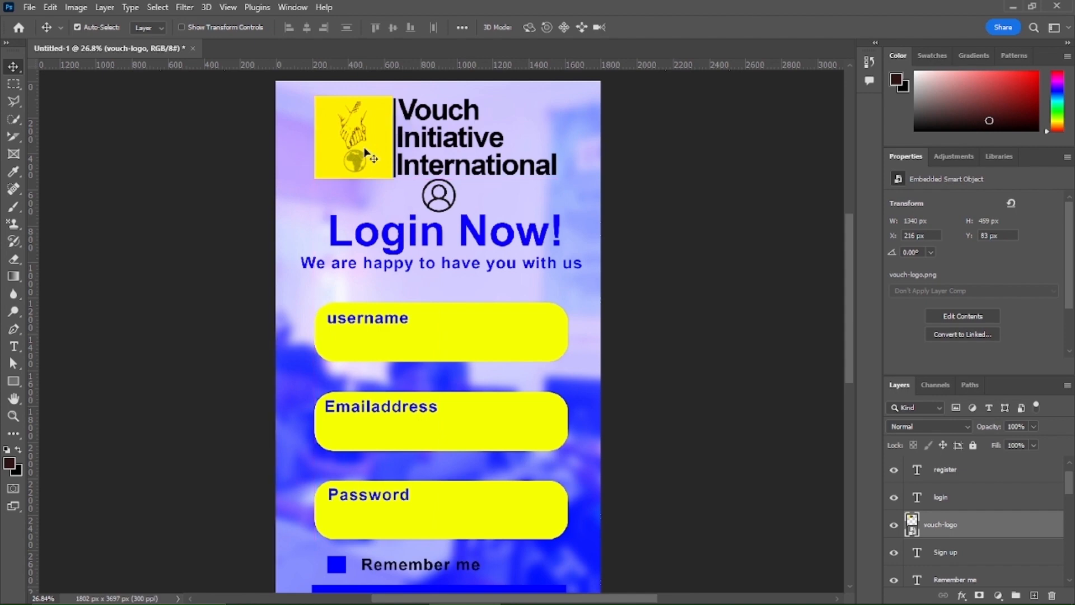
Scale the logo down to about 23.3% and recentre it above the "Login Now!" heading.
key(ctrl+t)
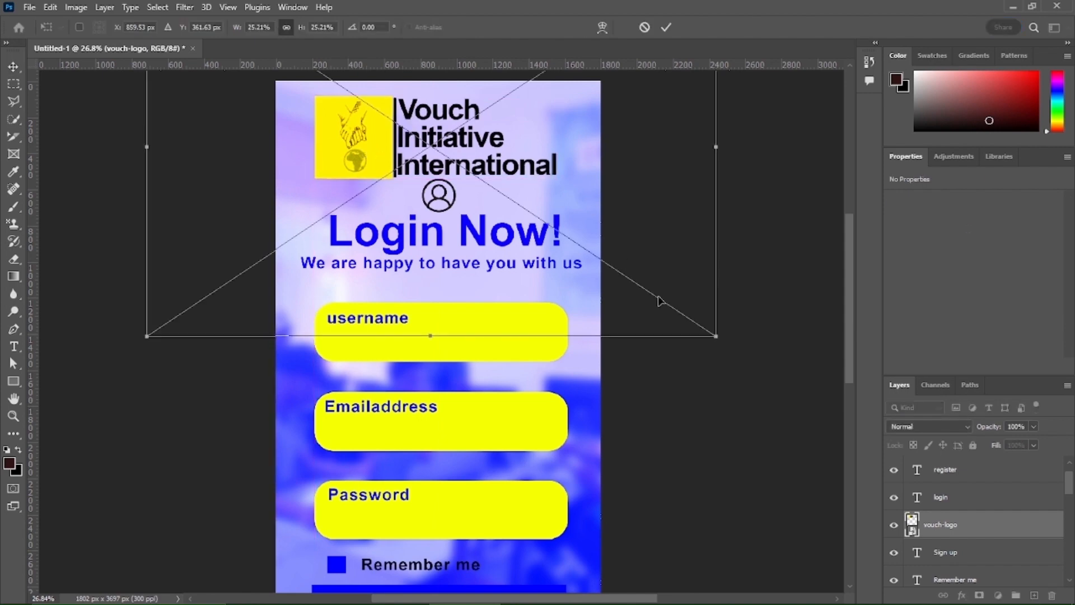
drag(715, 335, 683, 290)
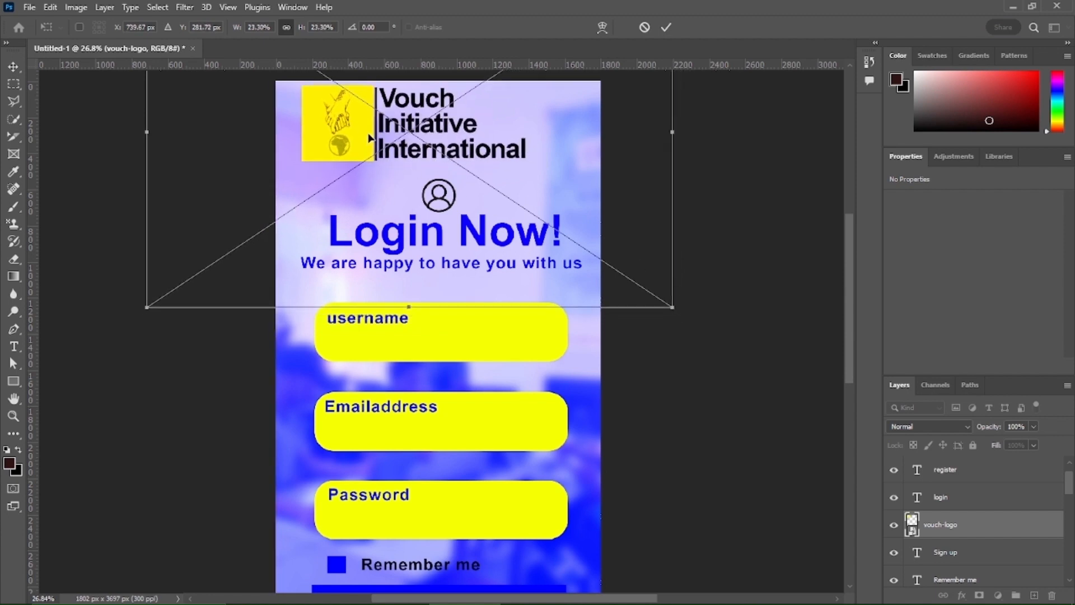
drag(370, 137, 392, 146)
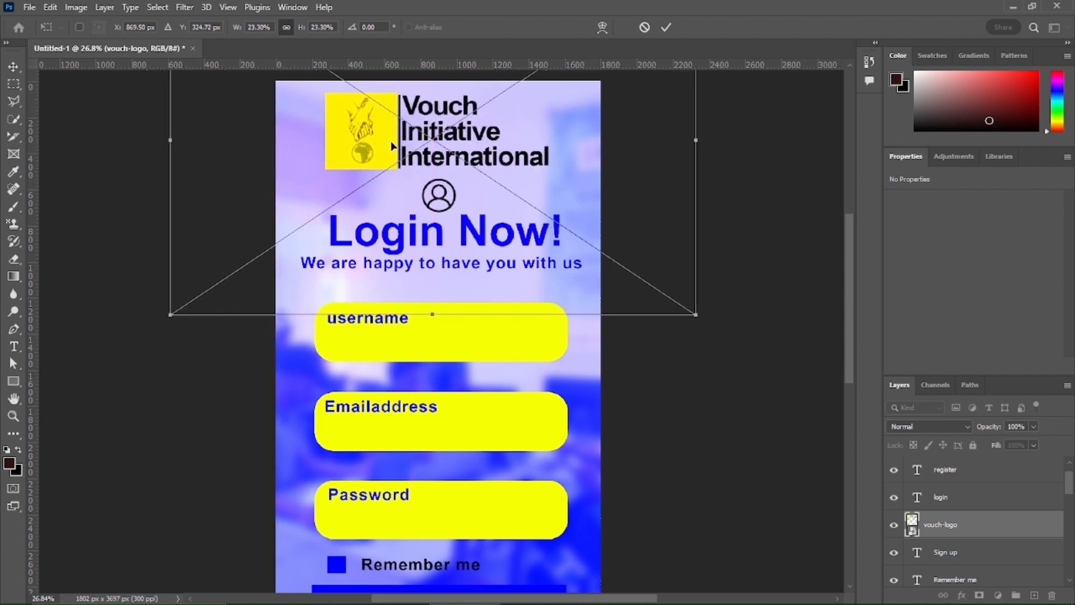
Nudge the logo down and slightly right until it sits just above the account icon, and apply the transform.
key(Down)
key(Down)
key(Down)
key(Down)
key(Down)
key(Down)
key(Down)
key(Down)
key(Down)
key(Down)
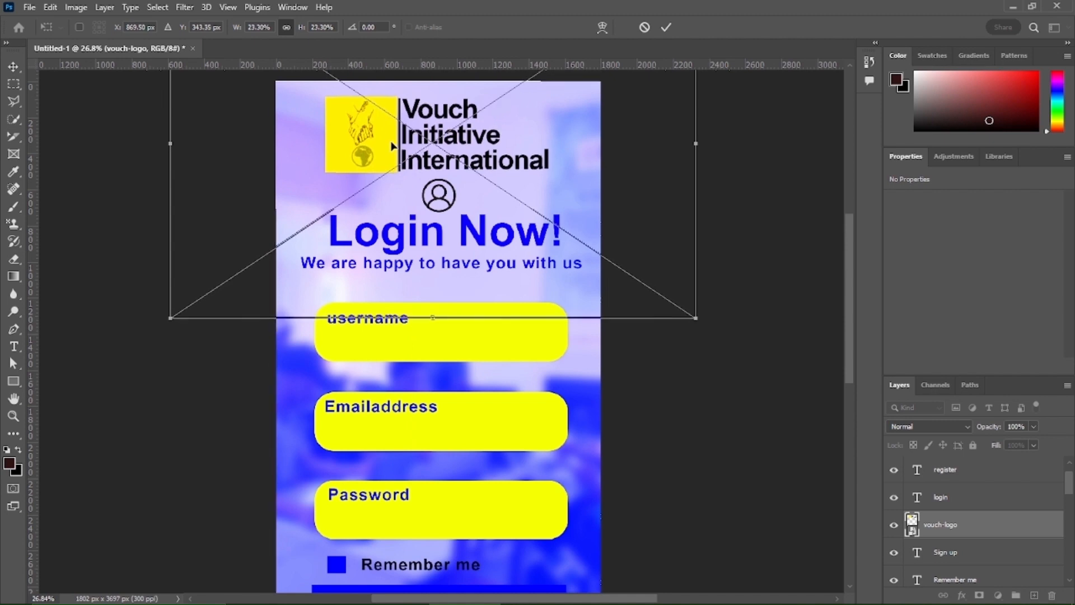
key(Down)
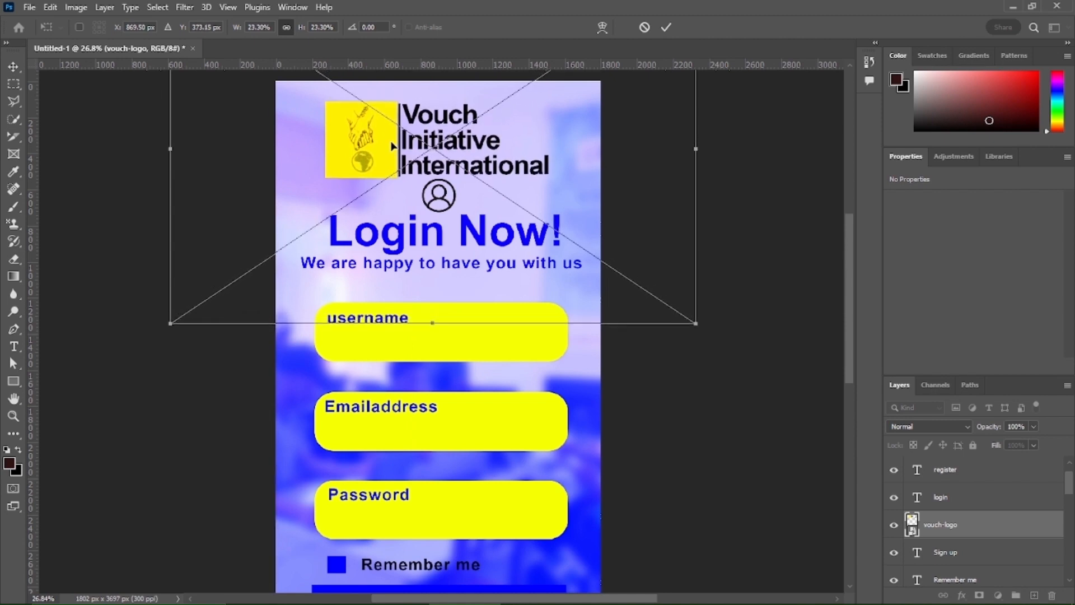
key(Right)
key(Right)
key(Down)
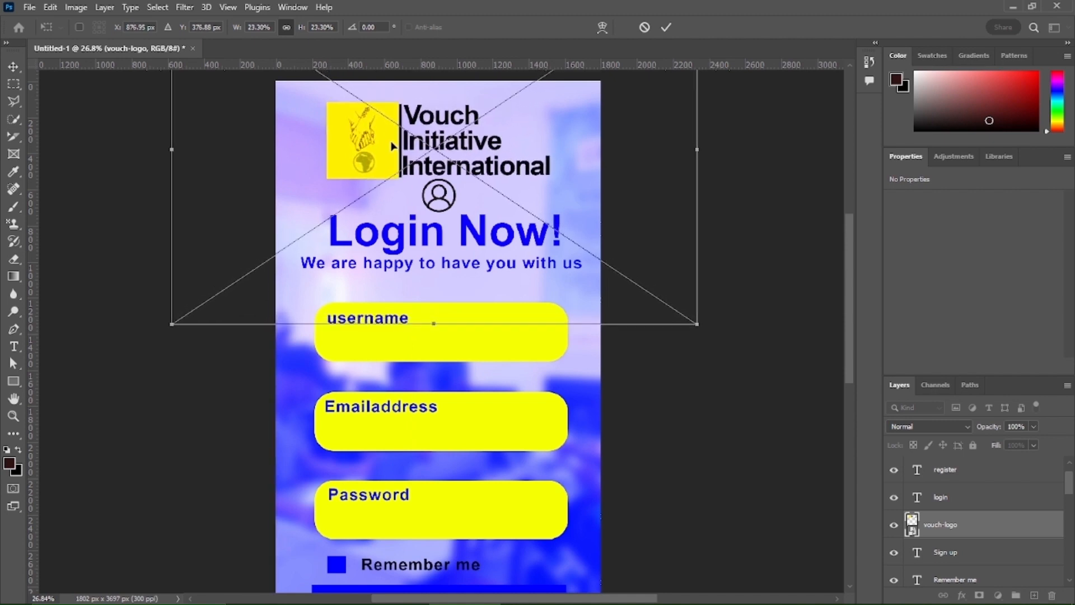
click(667, 27)
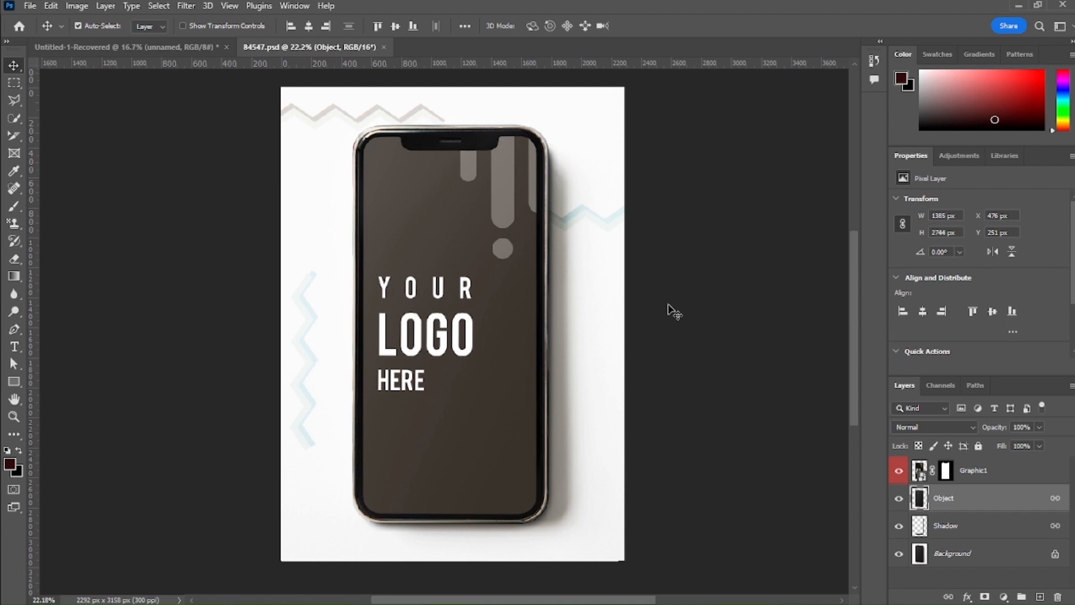
Open the contents of the Graphic1 smart object in the 84547.psd phone mockup for editing.
click(675, 312)
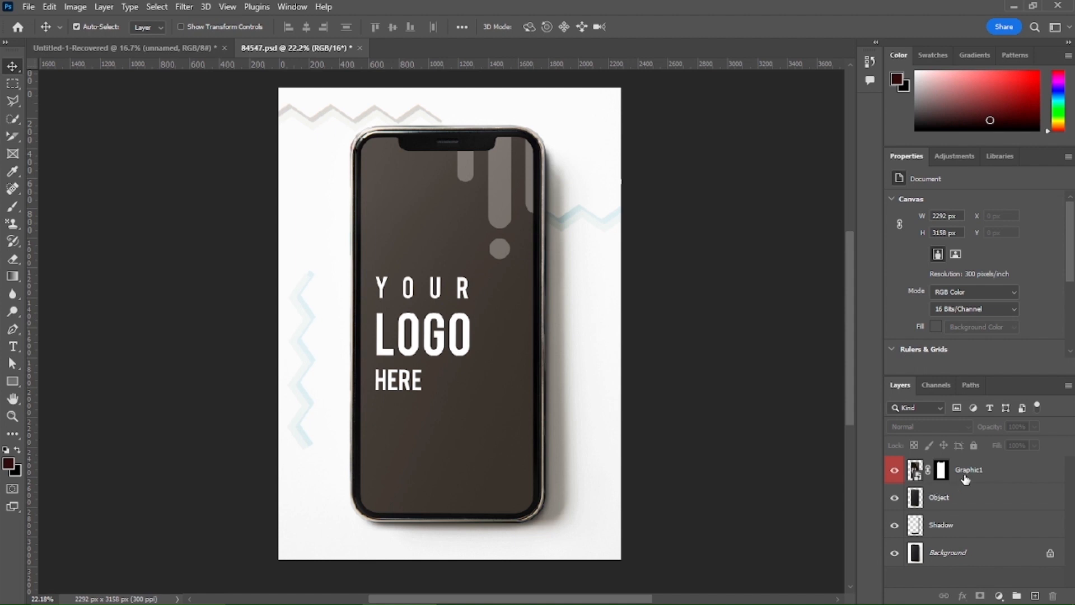
click(995, 470)
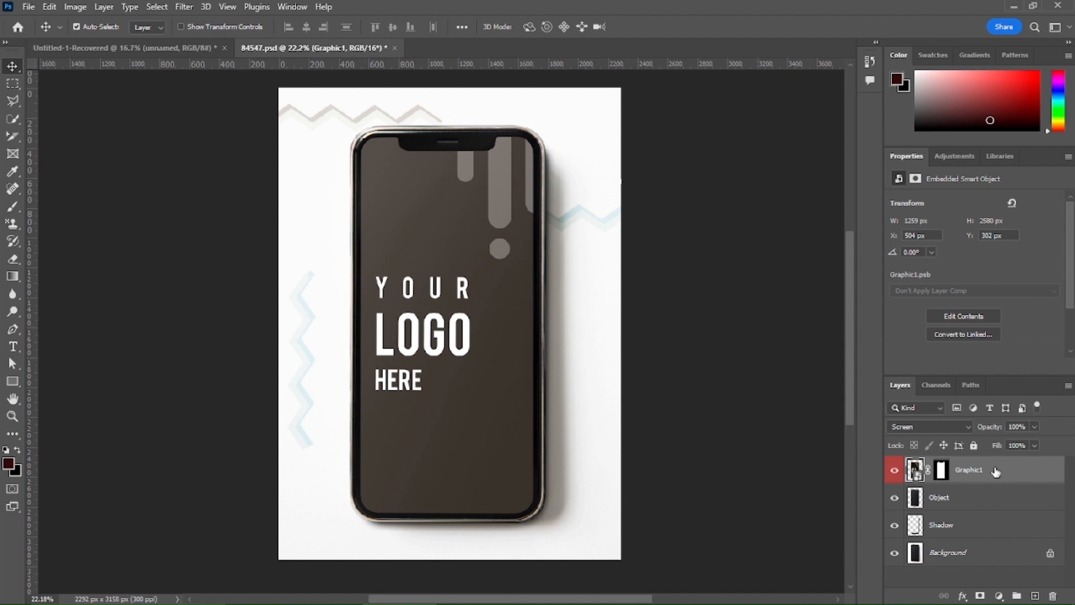
double_click(915, 472)
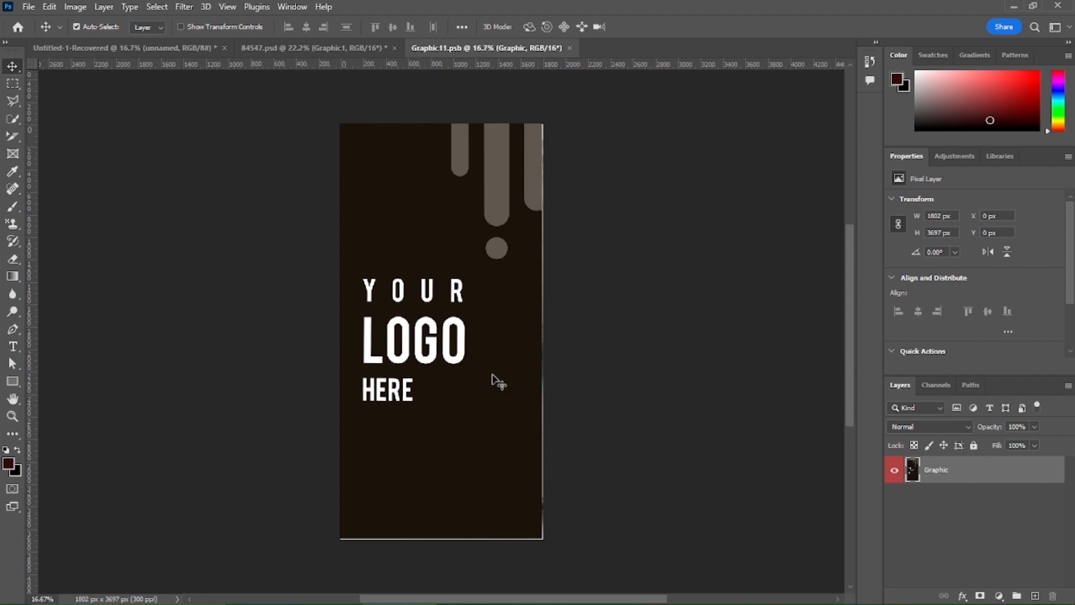
Hide the placeholder Graphic layer and place the login form image from the Documents folder so it fills the canvas.
mouse_move(493, 375)
mouse_down()
mouse_move(497, 411)
mouse_move(501, 369)
mouse_move(499, 406)
mouse_move(490, 382)
mouse_move(486, 404)
mouse_move(486, 359)
mouse_move(490, 386)
mouse_move(492, 372)
mouse_up()
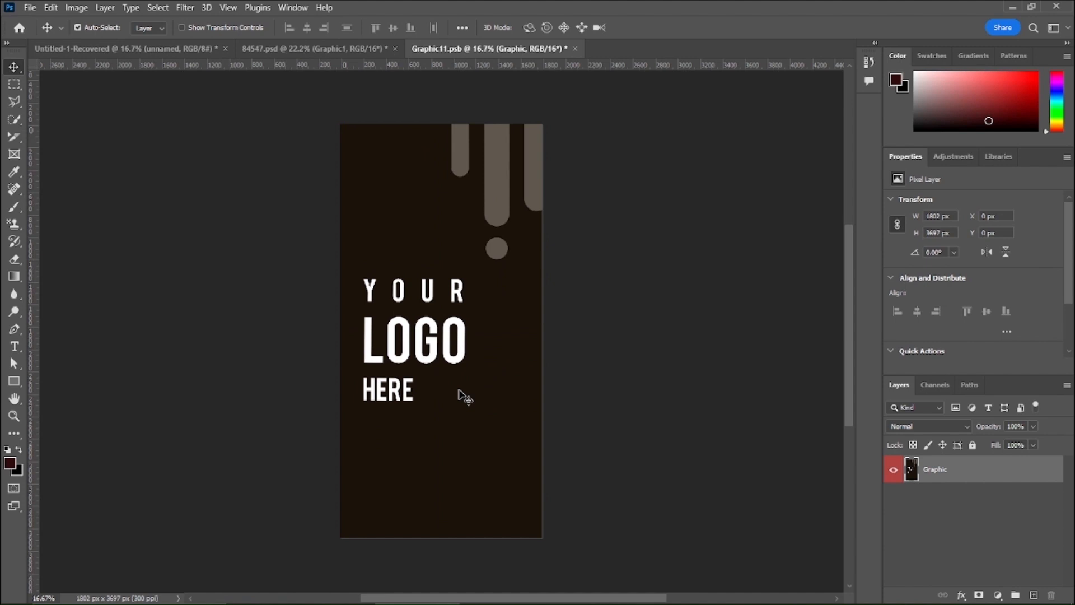
click(894, 471)
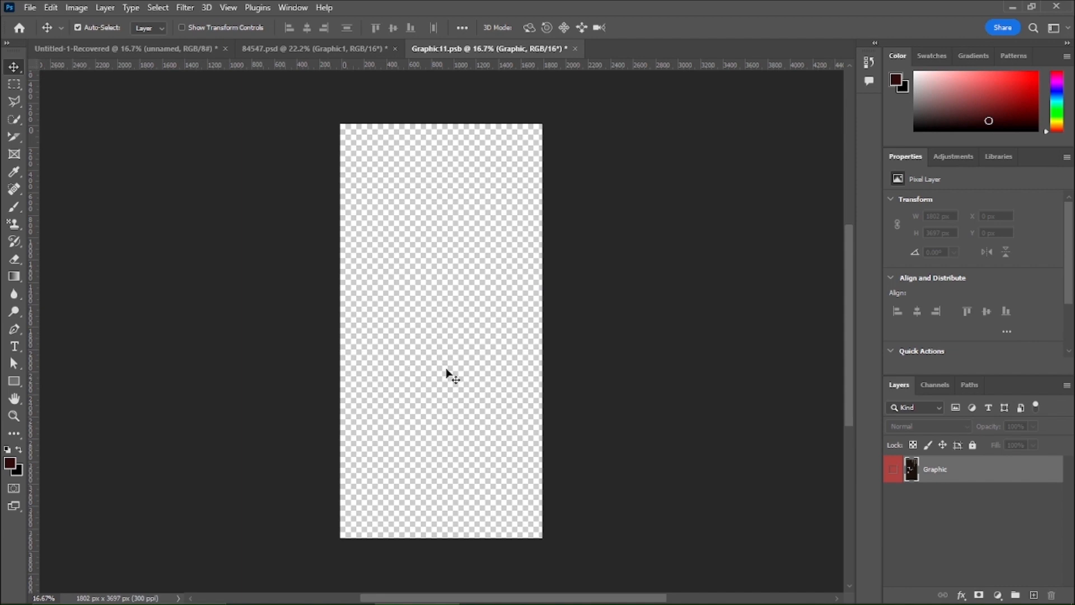
click(332, 590)
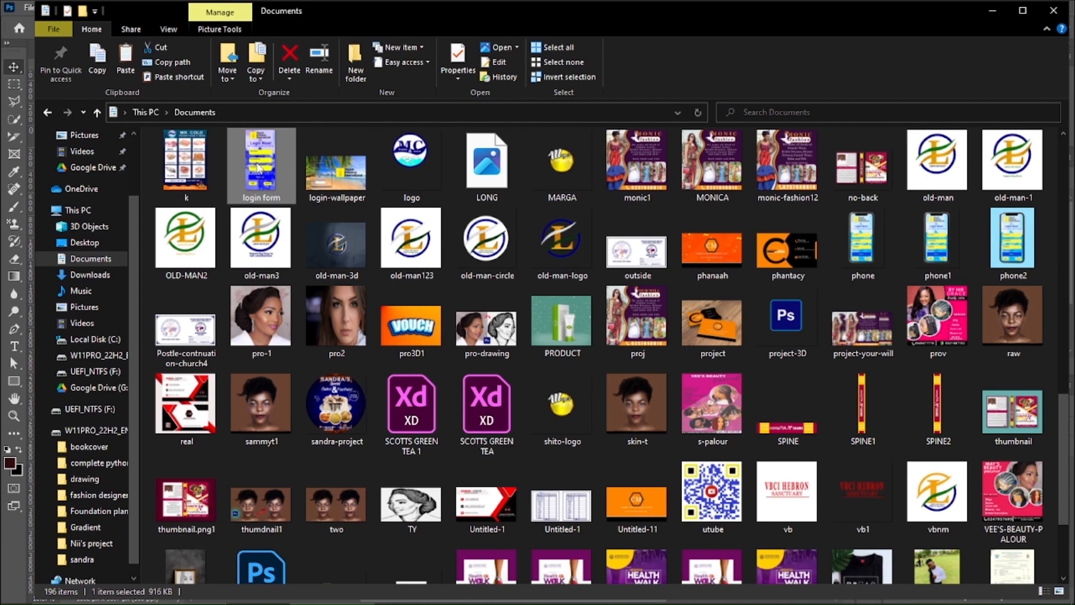
drag(259, 168, 444, 355)
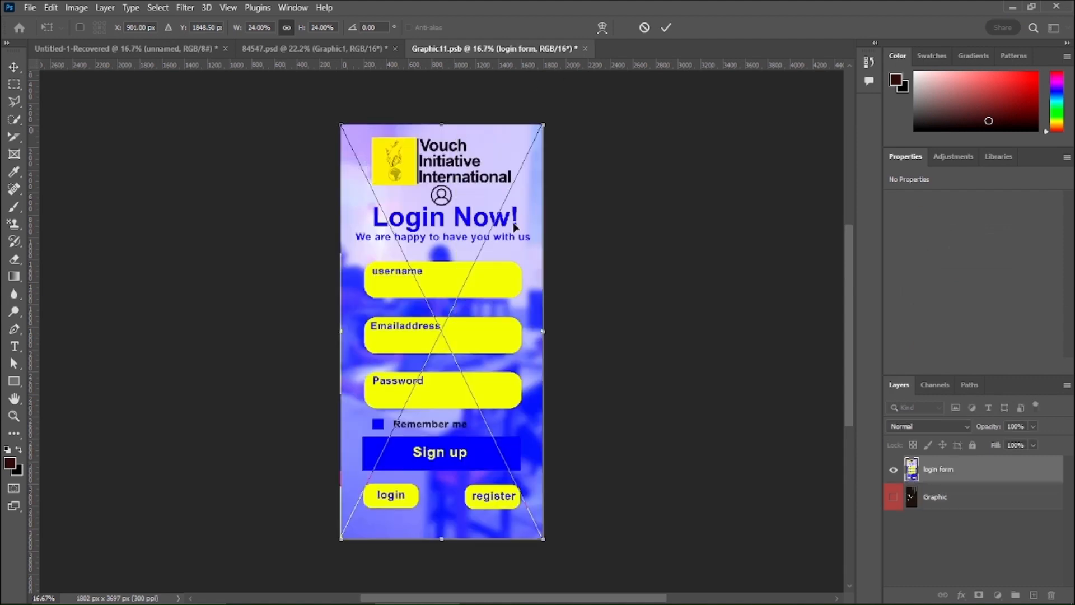
click(667, 27)
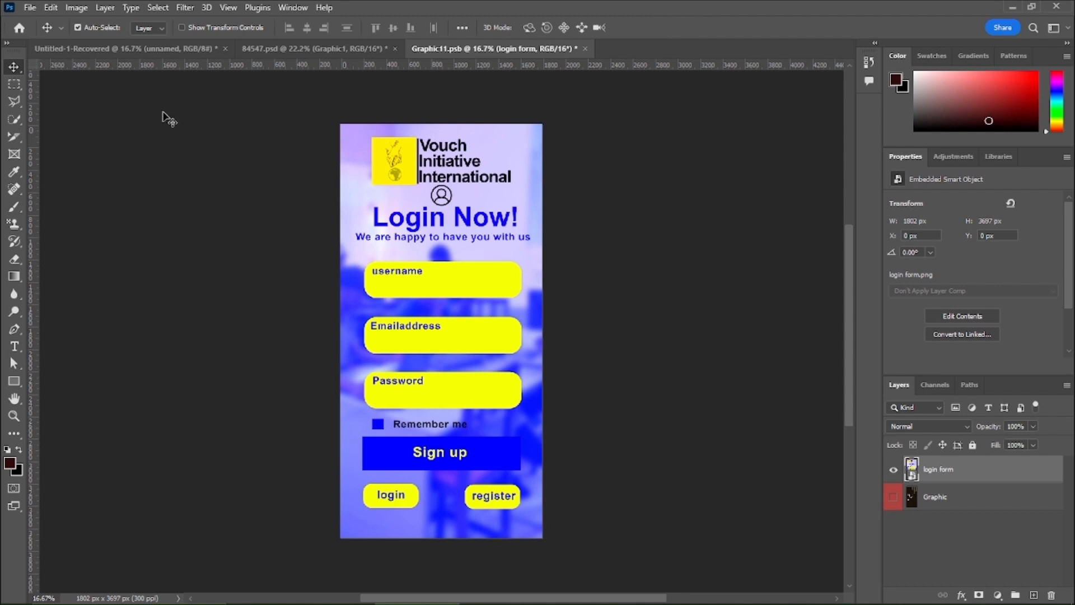
Save the edited Graphic11.psb smart object contents and close that document to return to the 84547.psd phone mockup.
click(30, 8)
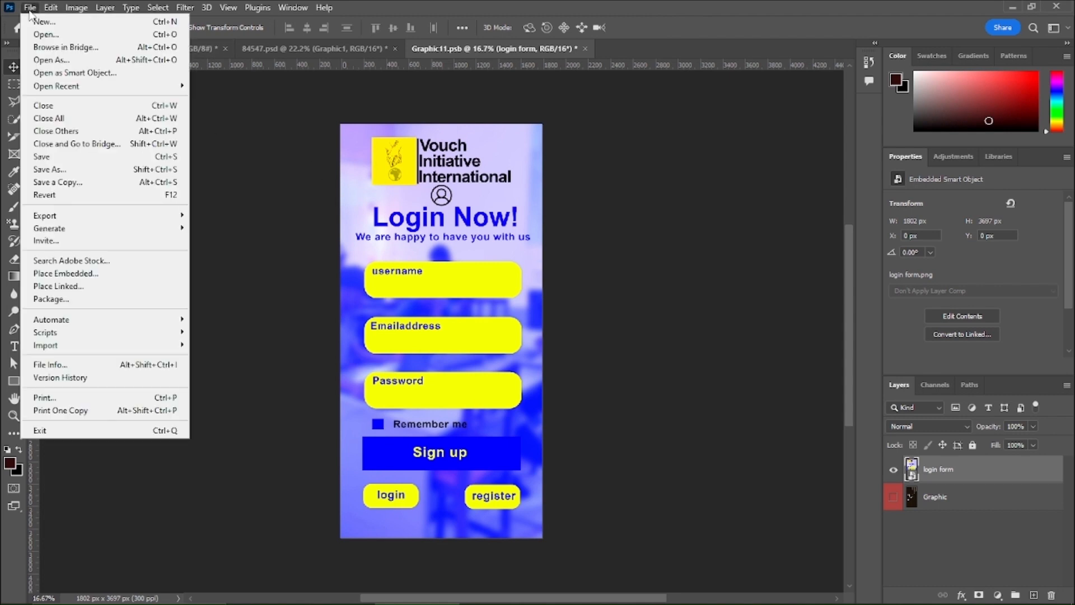
click(66, 159)
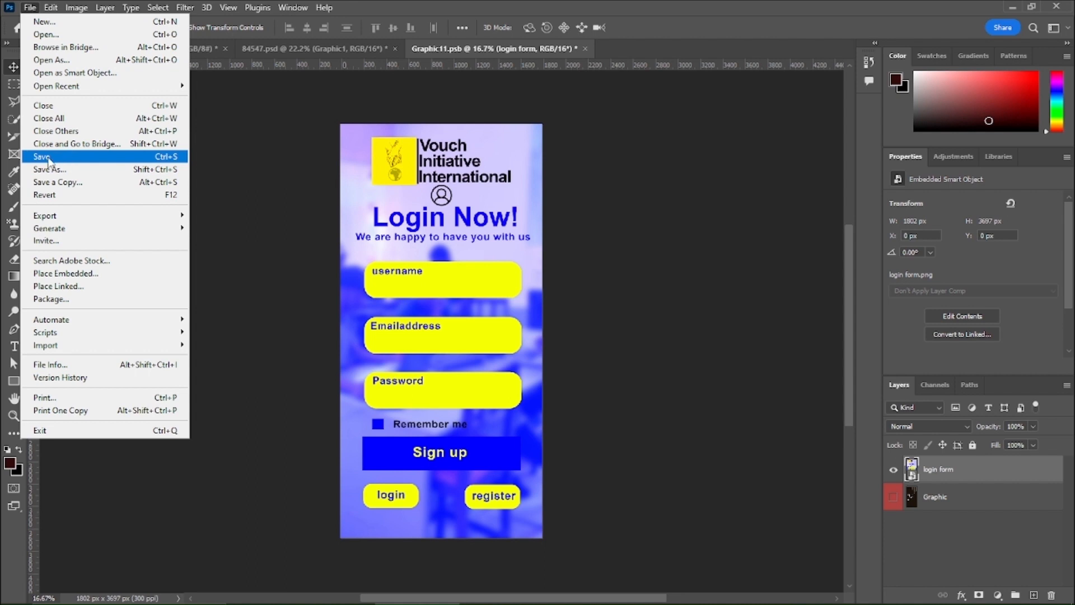
click(48, 159)
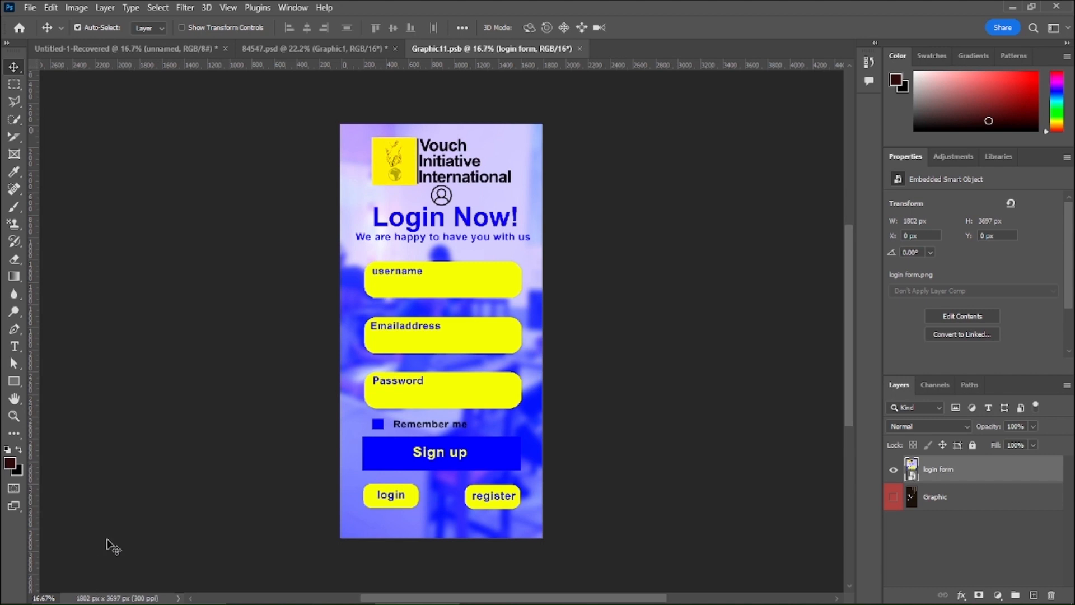
click(29, 8)
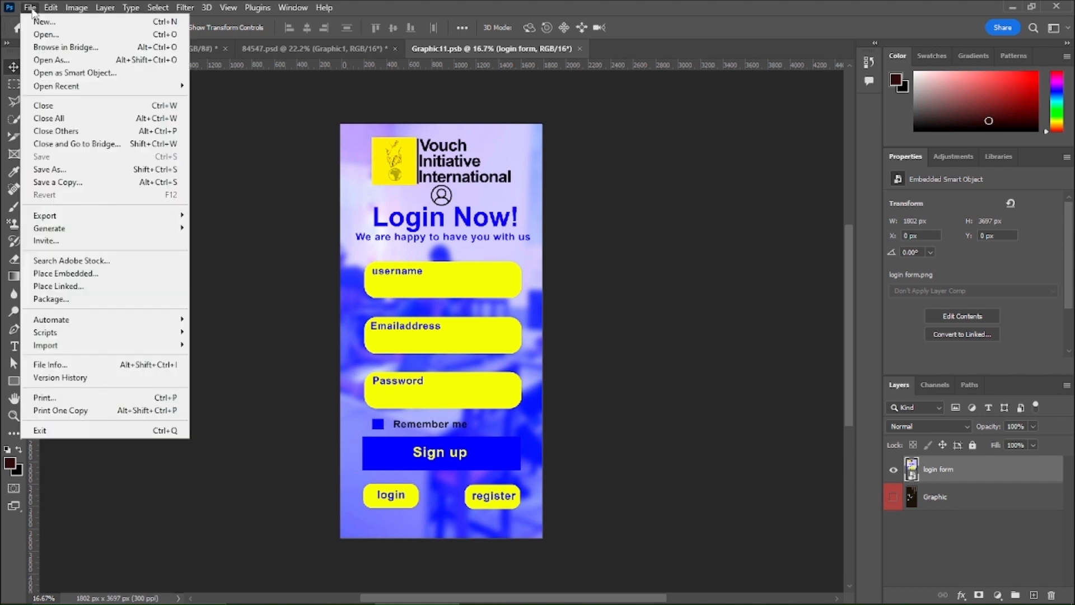
click(58, 107)
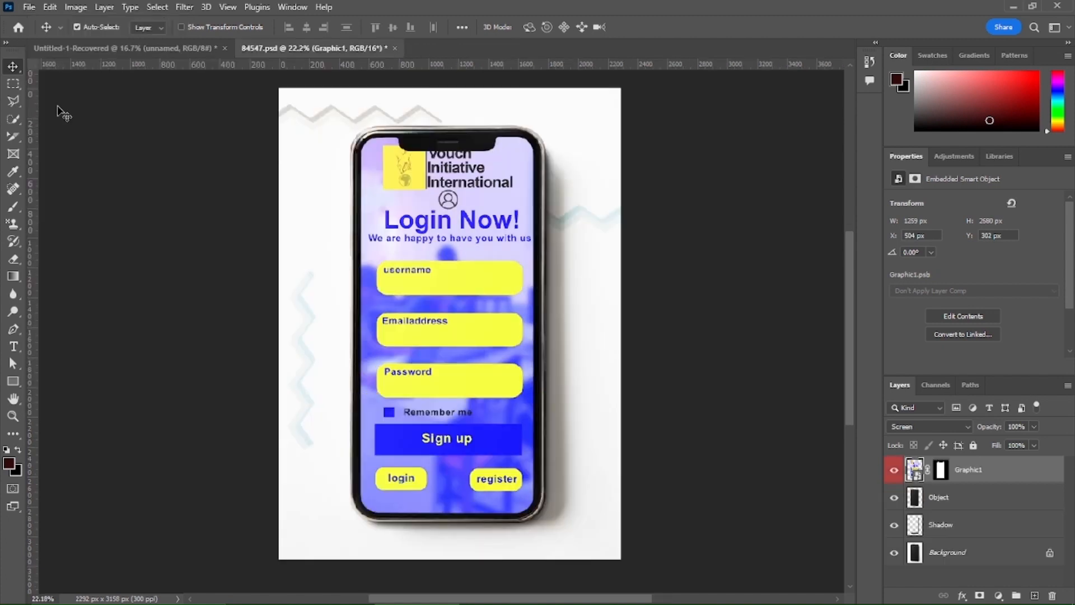